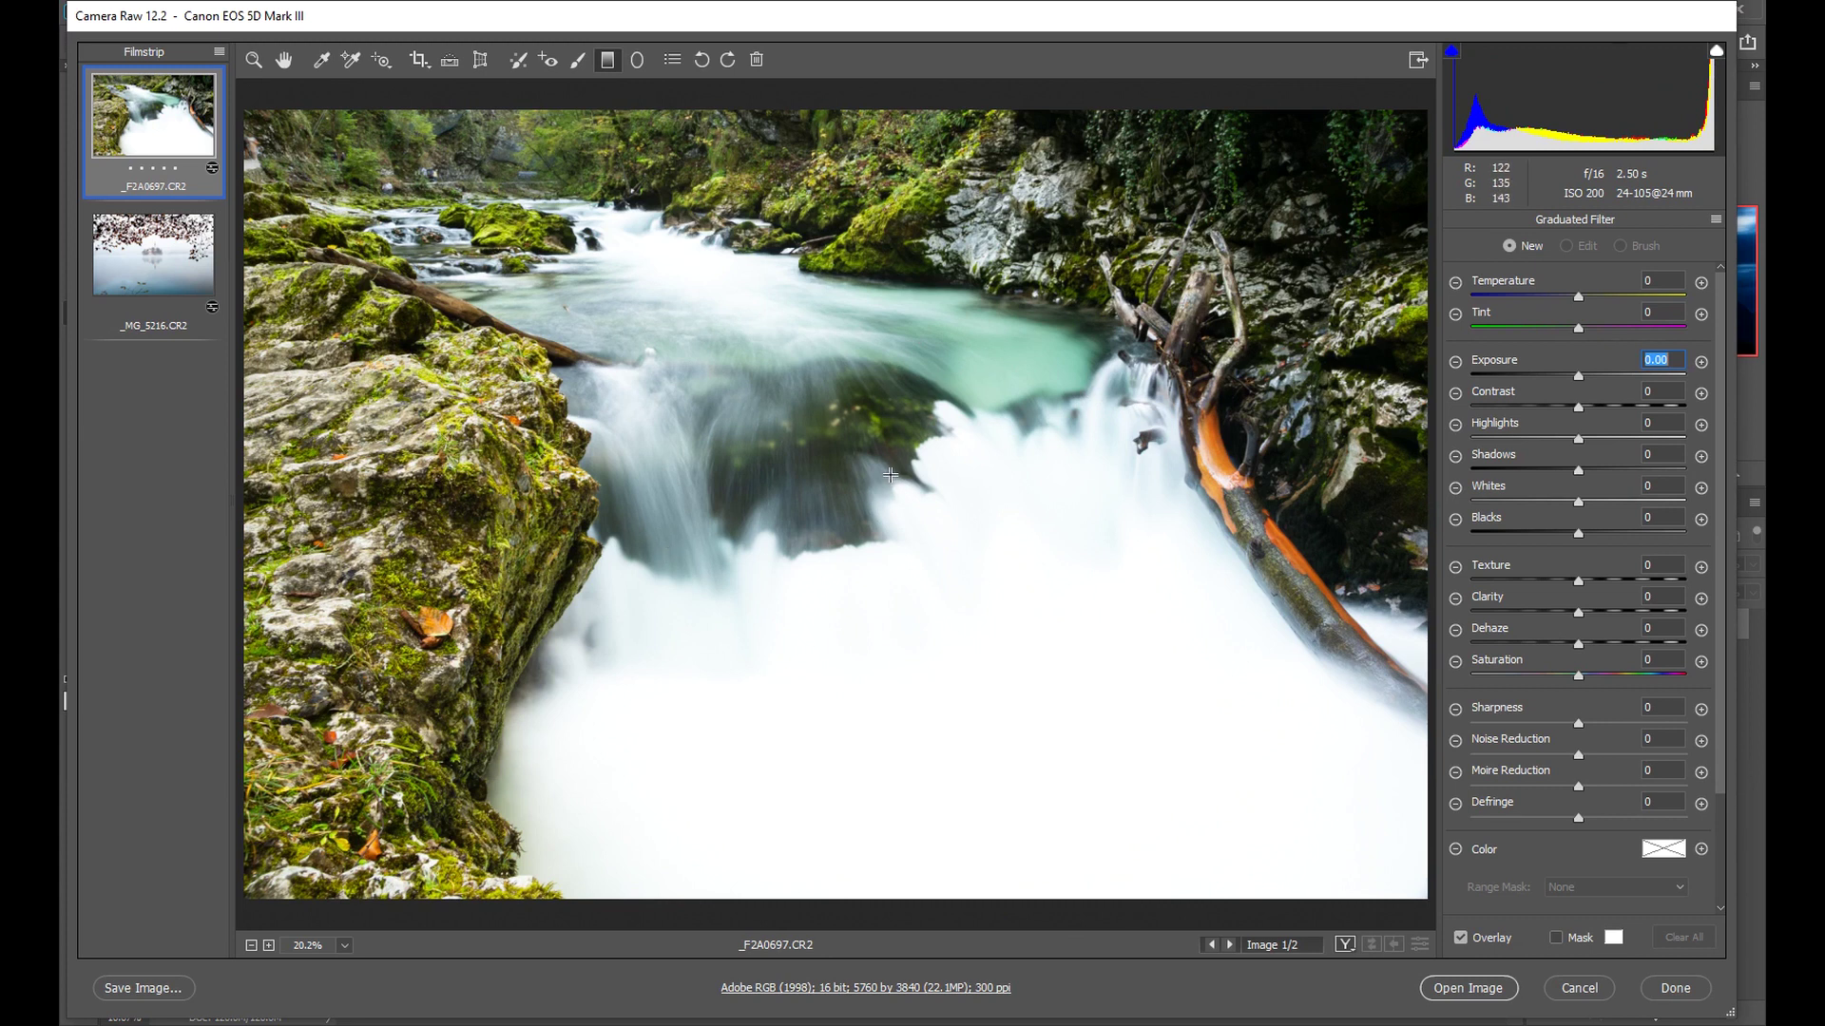
Step: Switch to the Hand tool and test the waterfall's Exposure, leaving it at 0.00
left_click(284, 60)
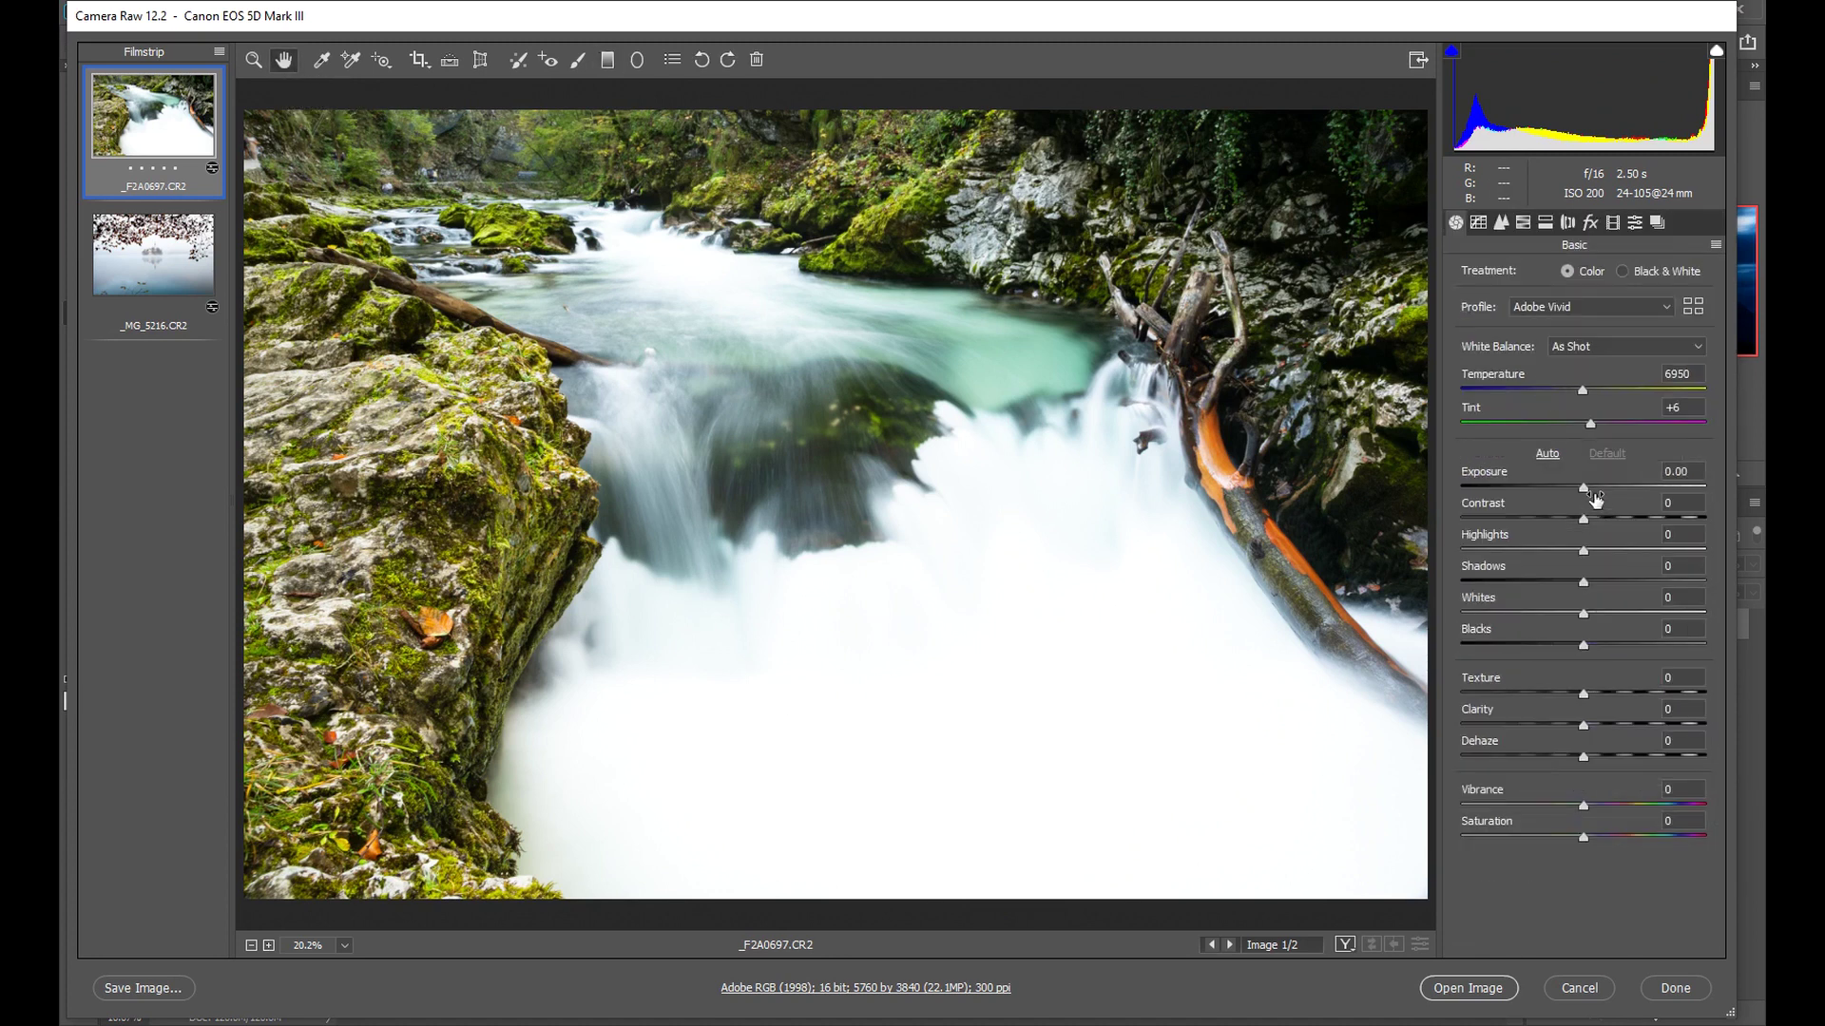
left_click_drag(1585, 488, 1555, 483)
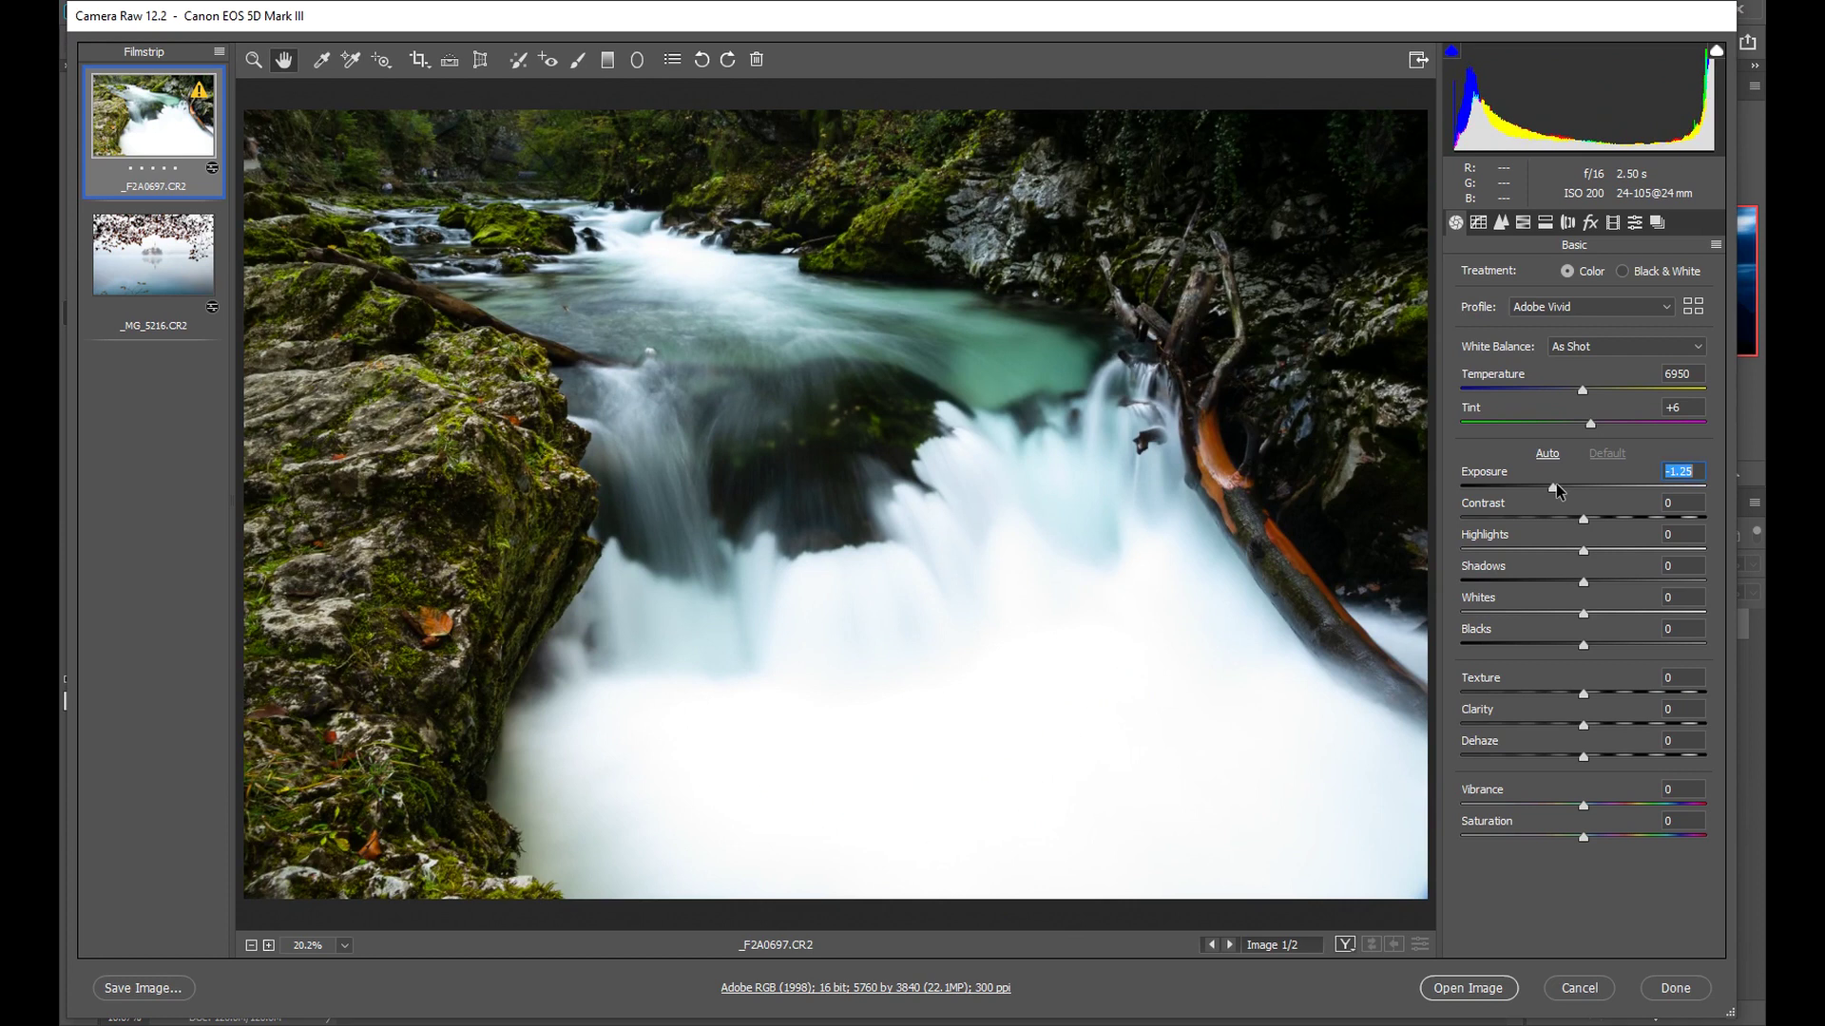
left_click_drag(1558, 485, 1587, 487)
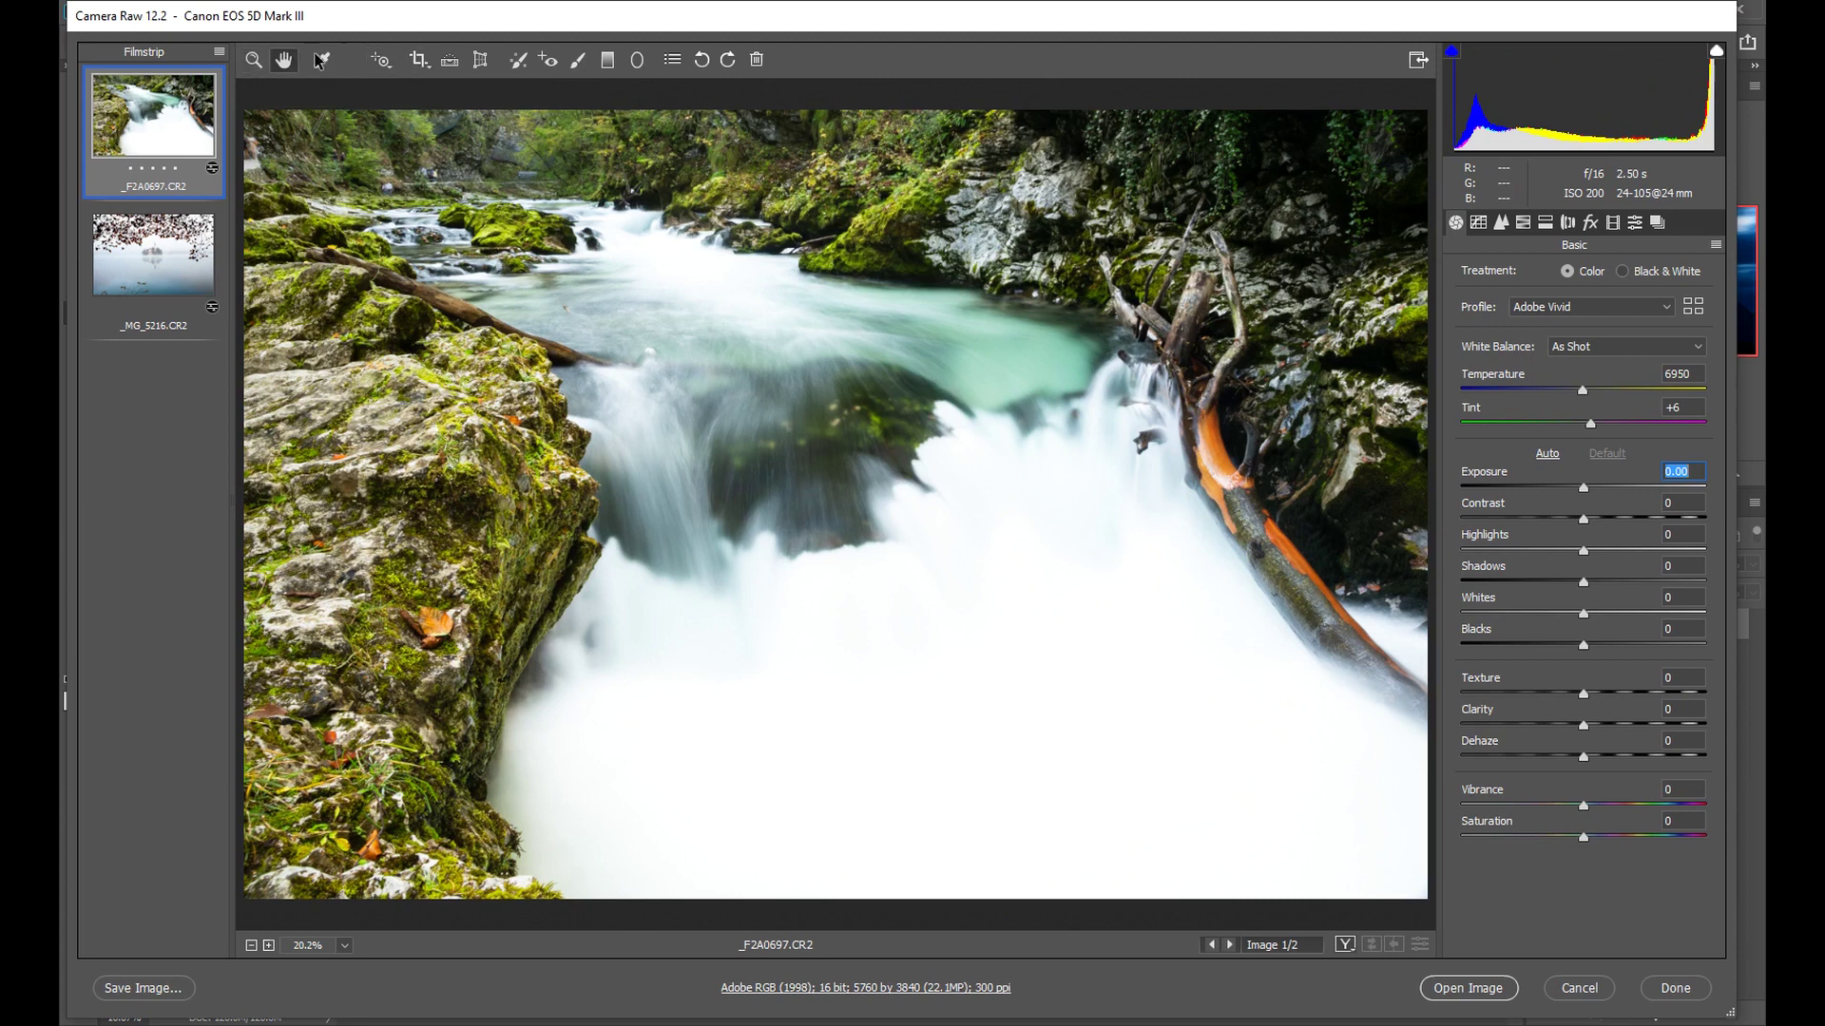
Step: Pick the Adjustment Brush and set it to Size 10 with Feather 10
left_click(578, 61)
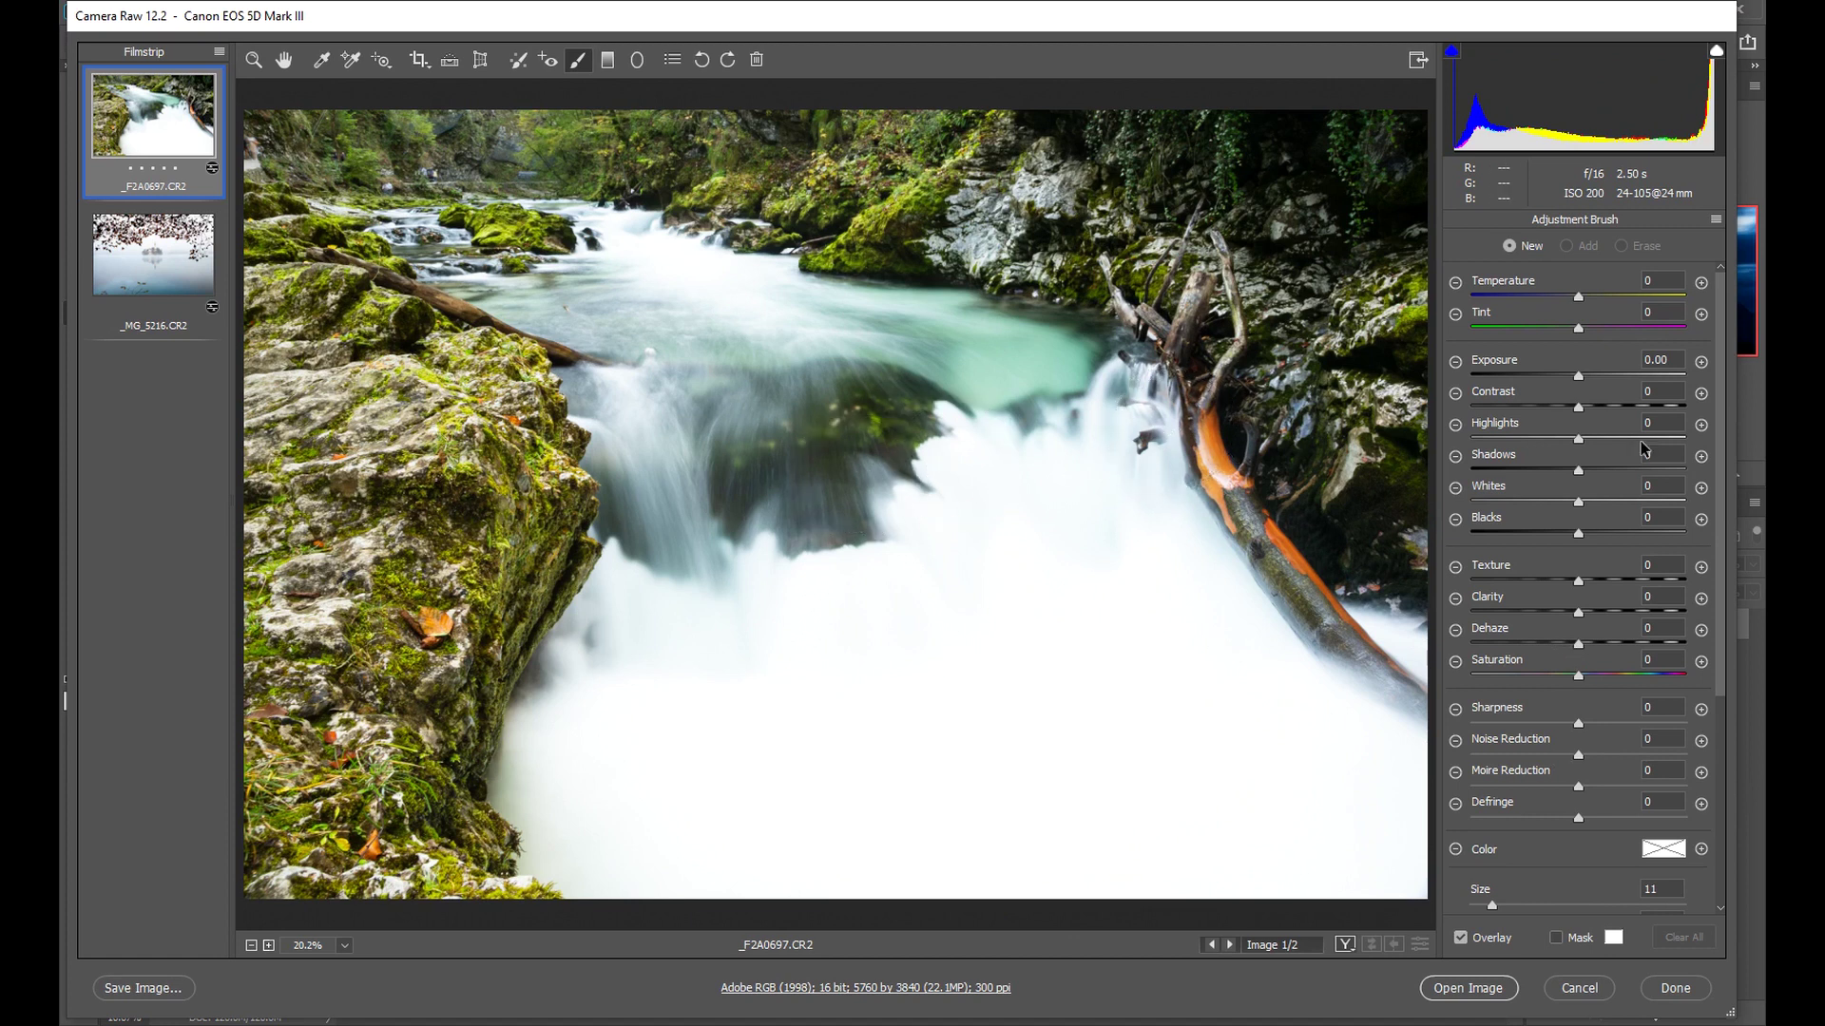
left_click_drag(1719, 386, 1720, 582)
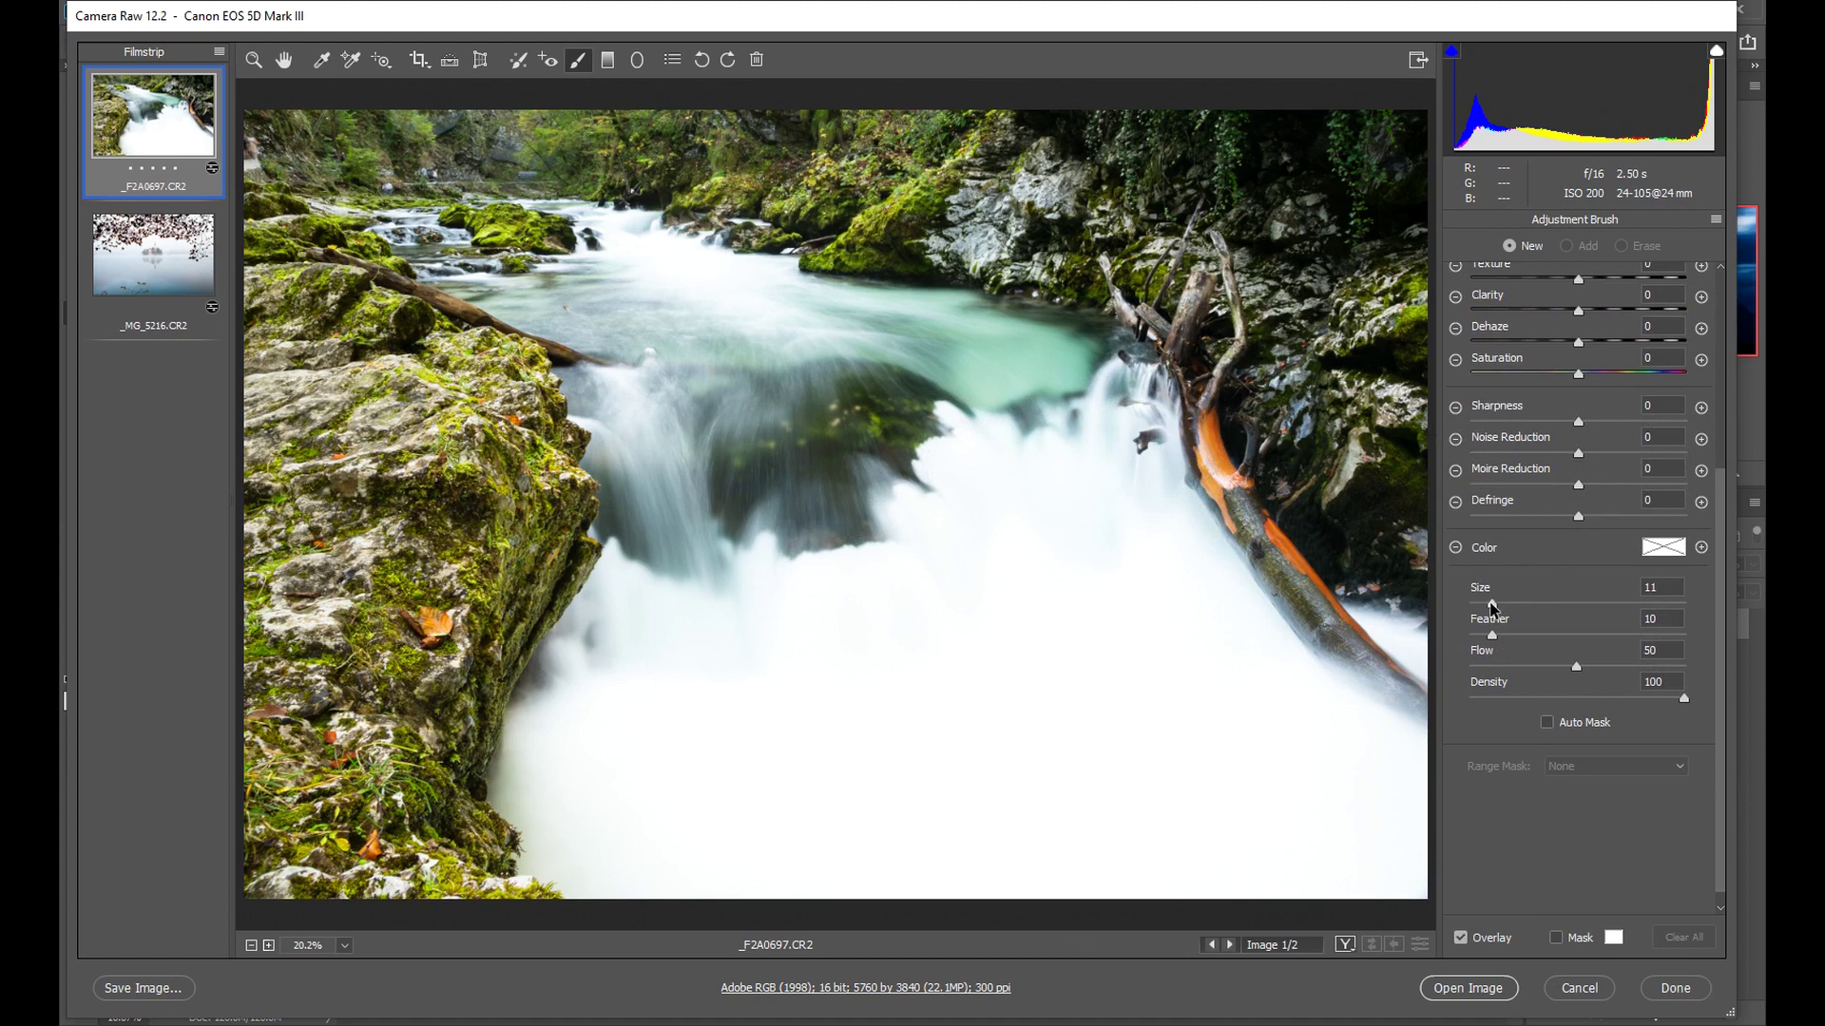
left_click_drag(1490, 605, 1485, 606)
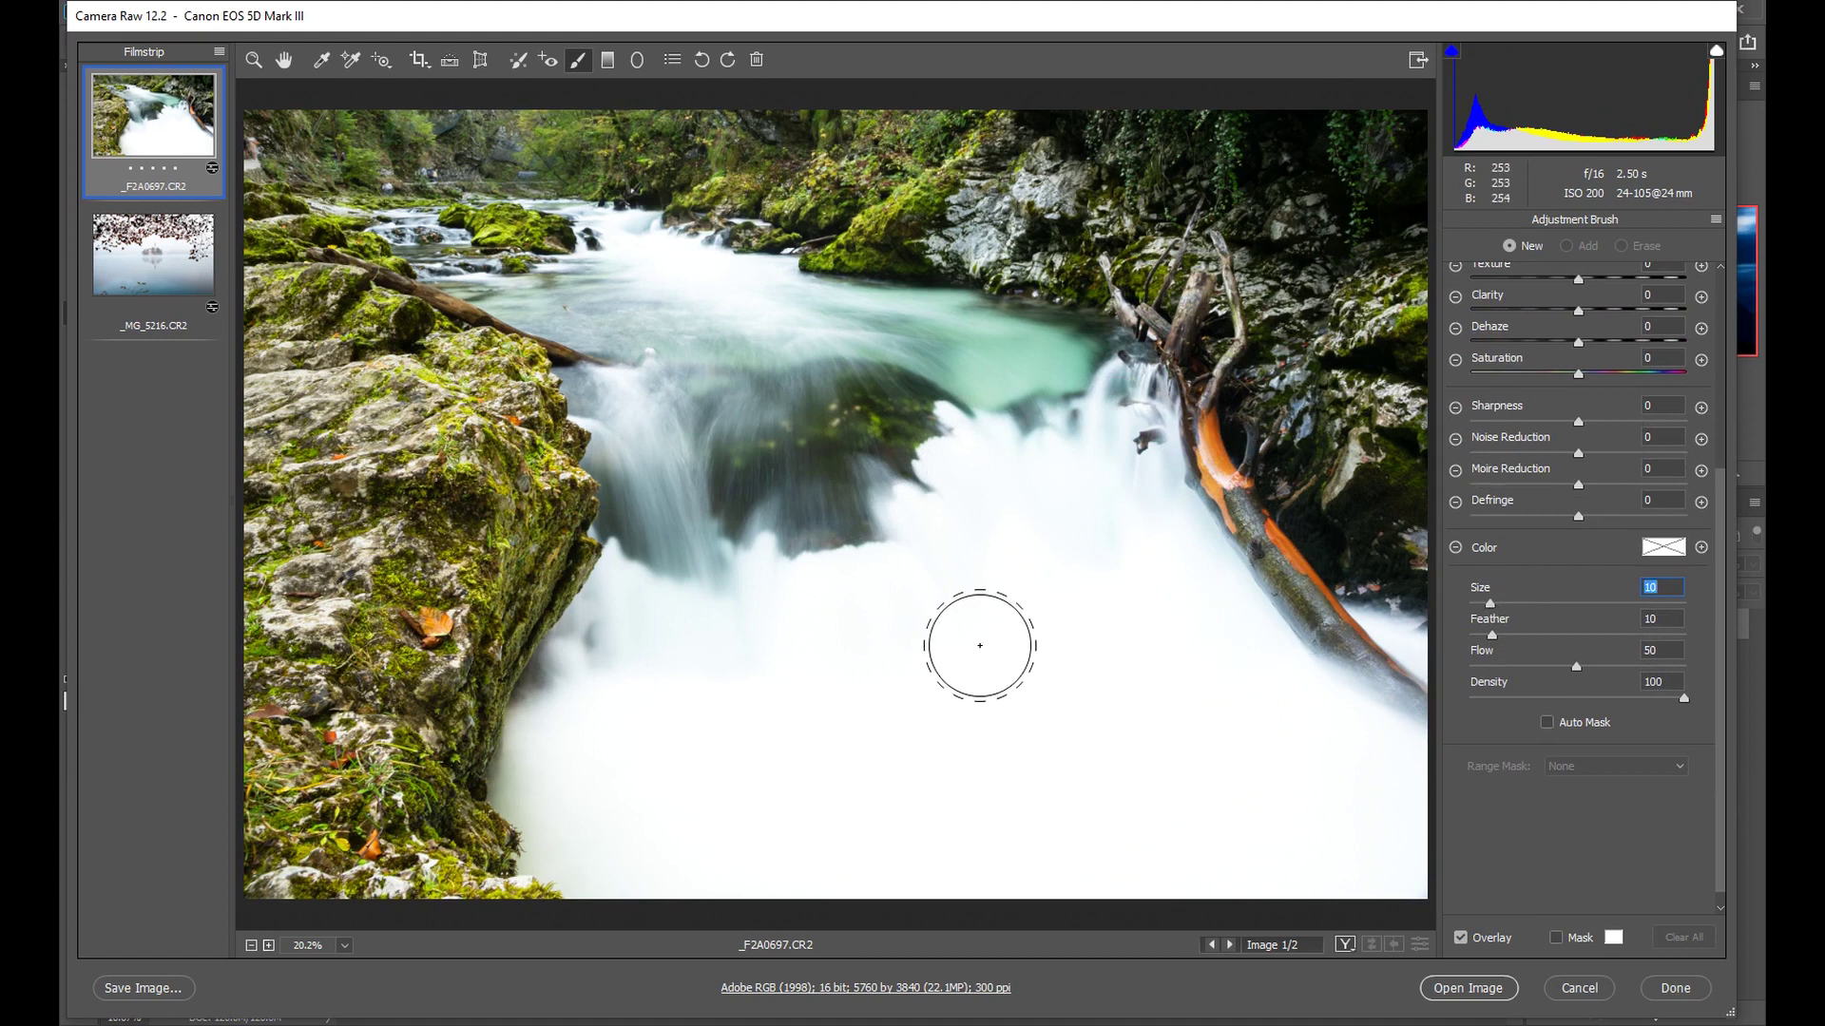
left_click_drag(1490, 605, 1550, 604)
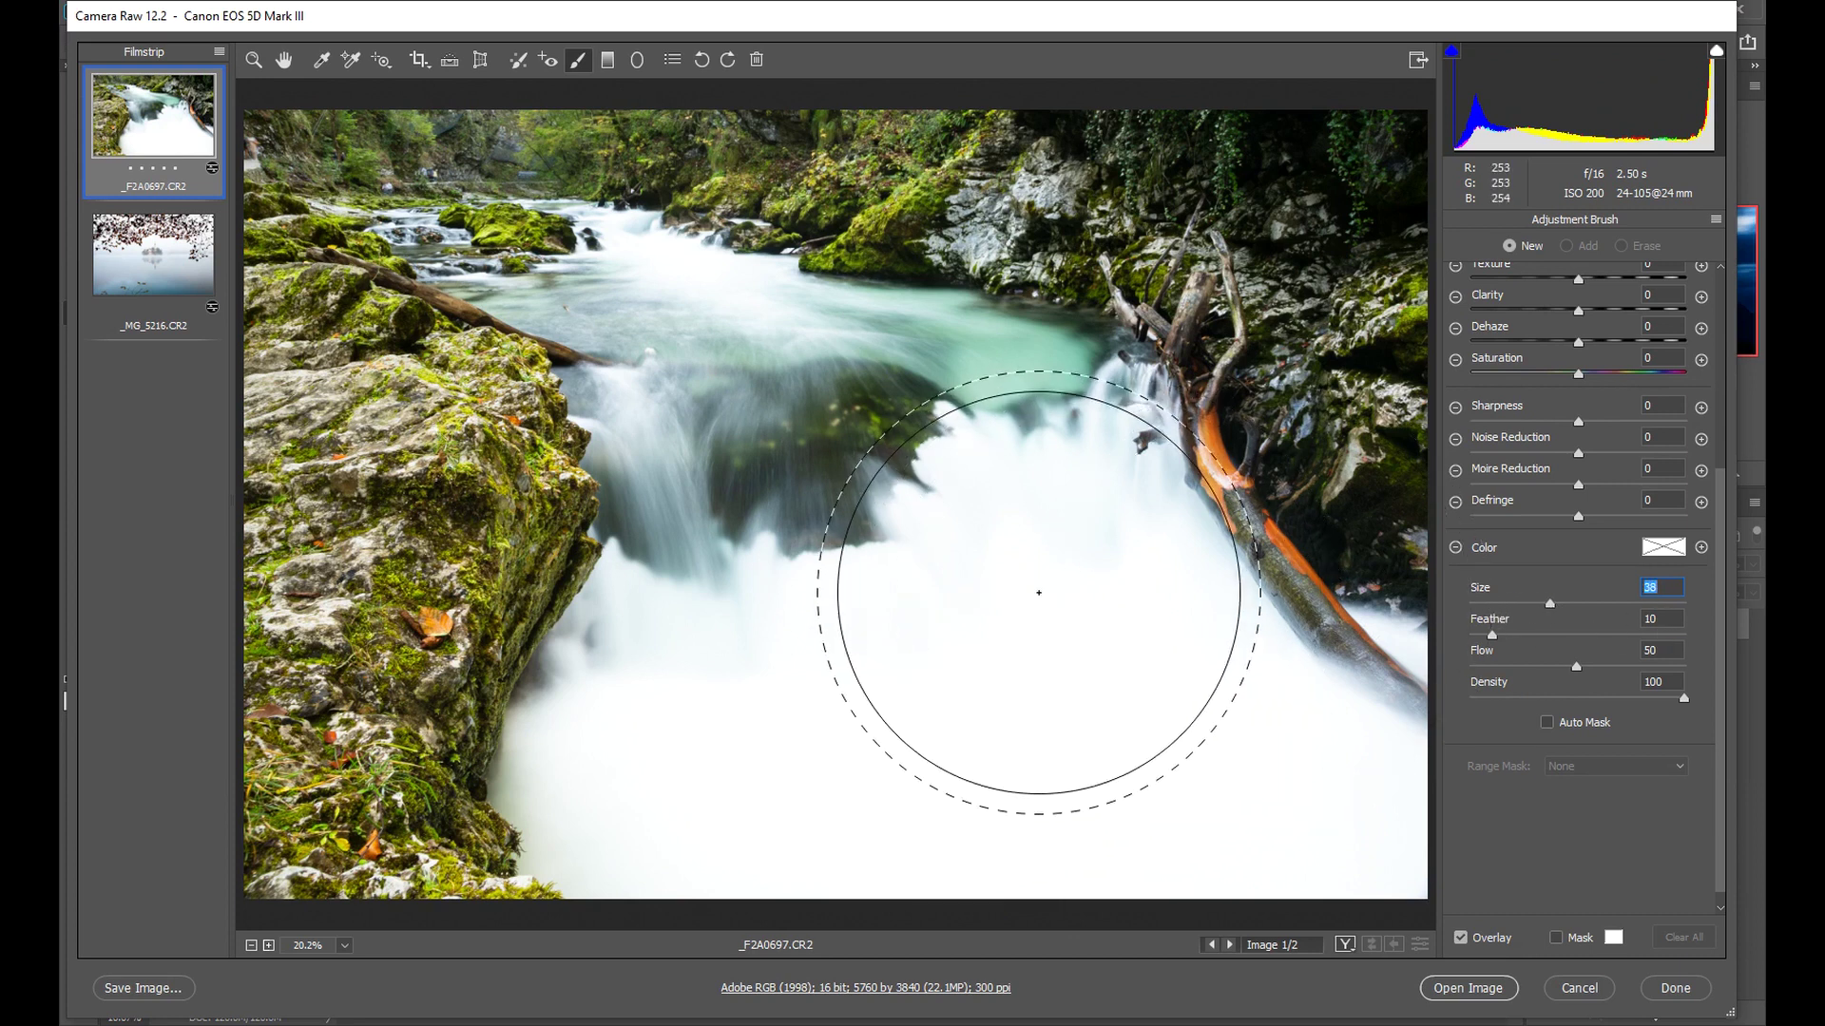
left_click_drag(1550, 606, 1496, 607)
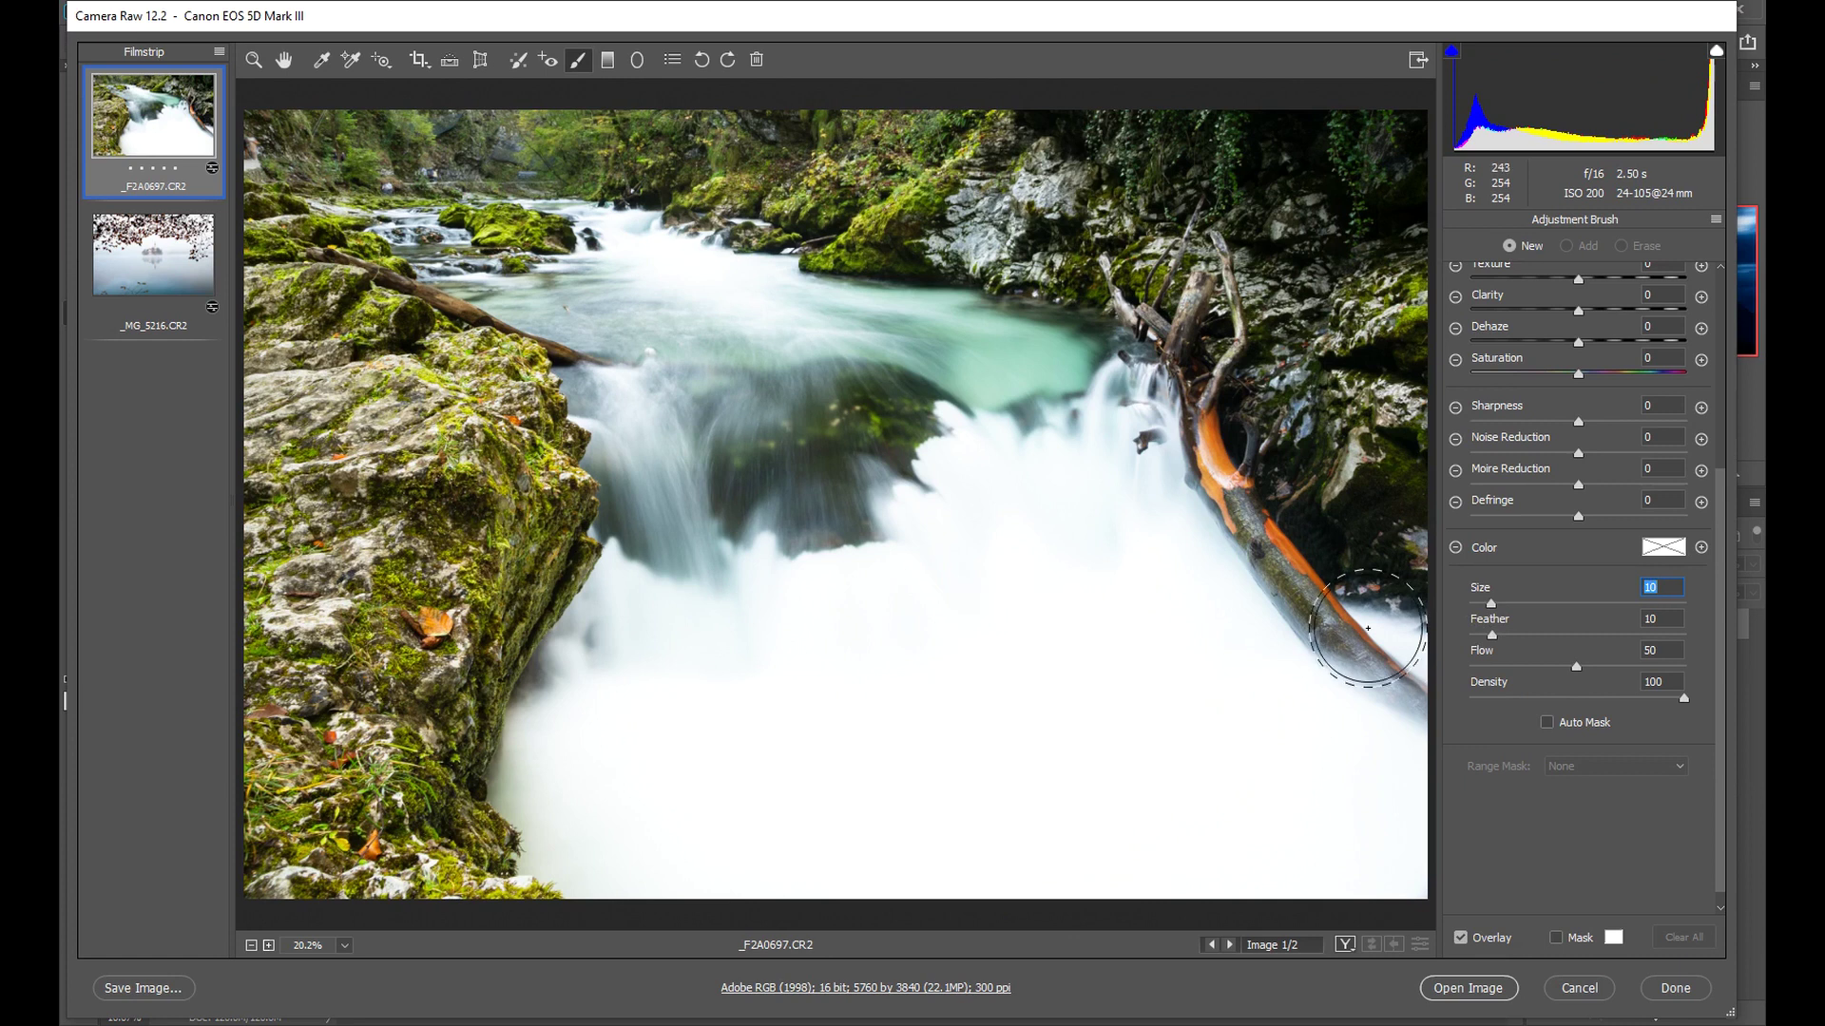
left_click_drag(1492, 608, 1501, 606)
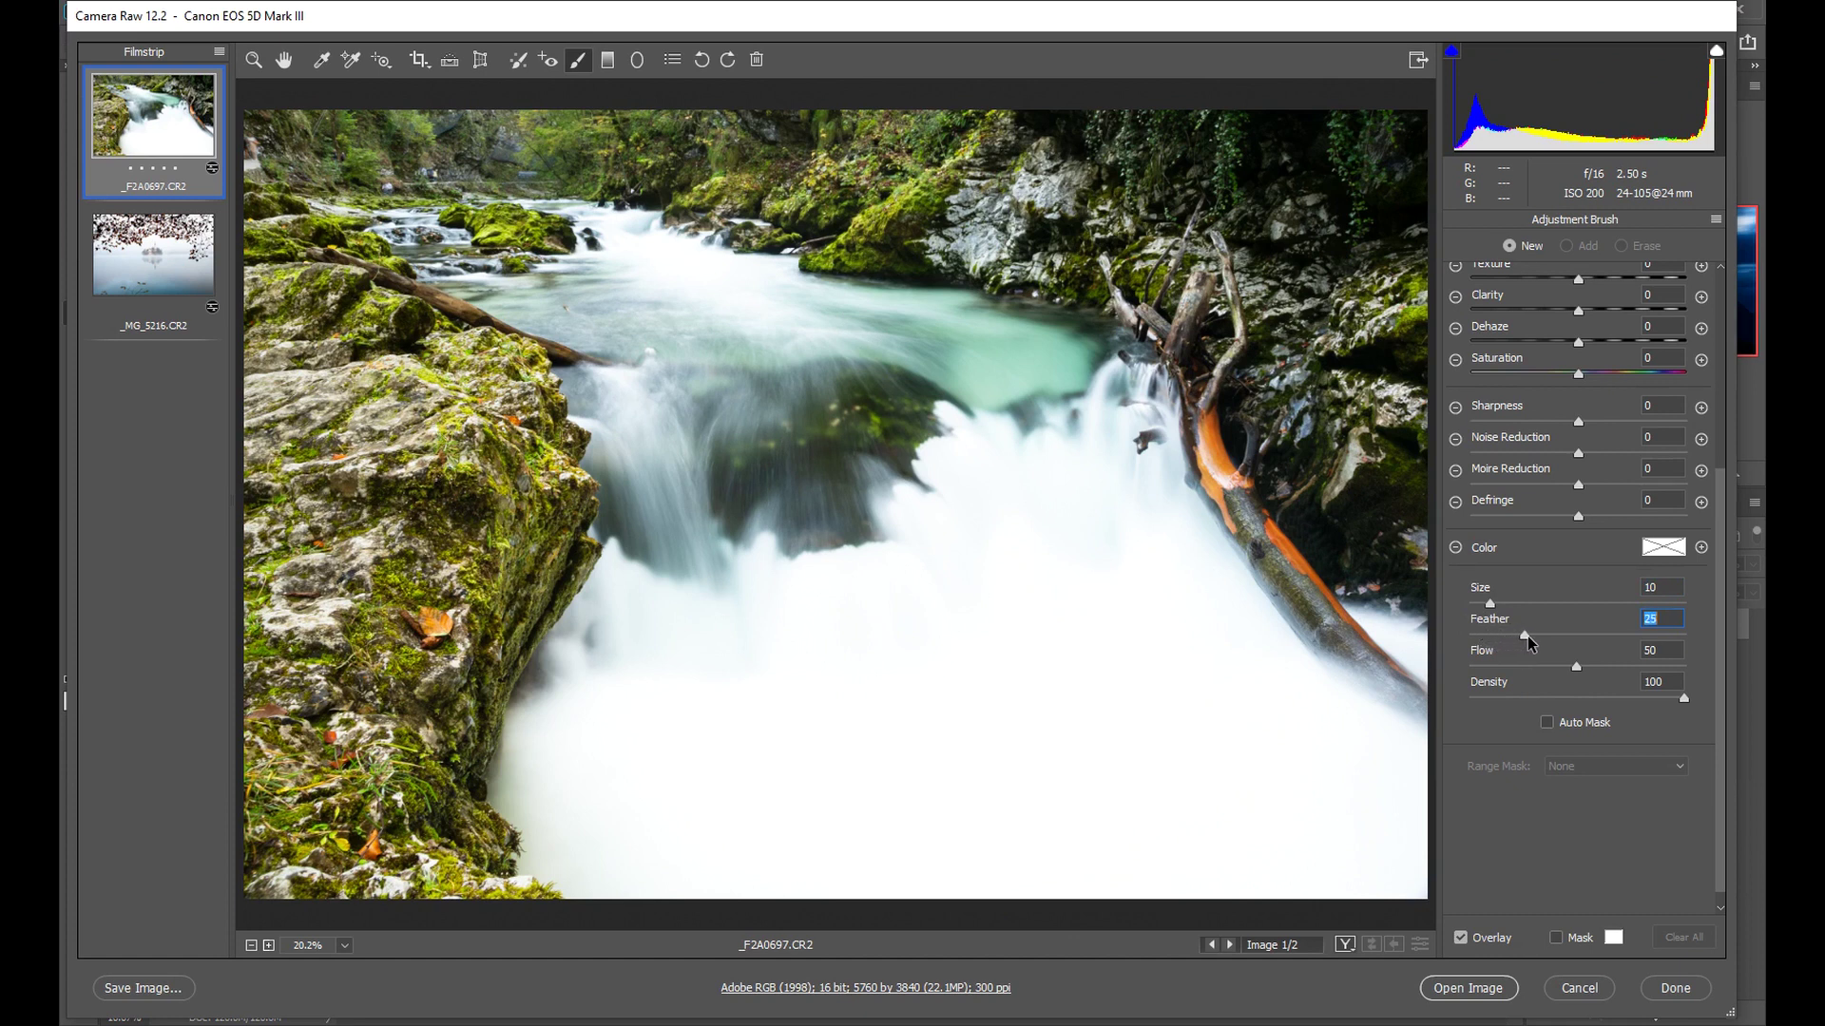
left_click_drag(1527, 636, 1535, 636)
left_click_drag(1722, 677, 1708, 423)
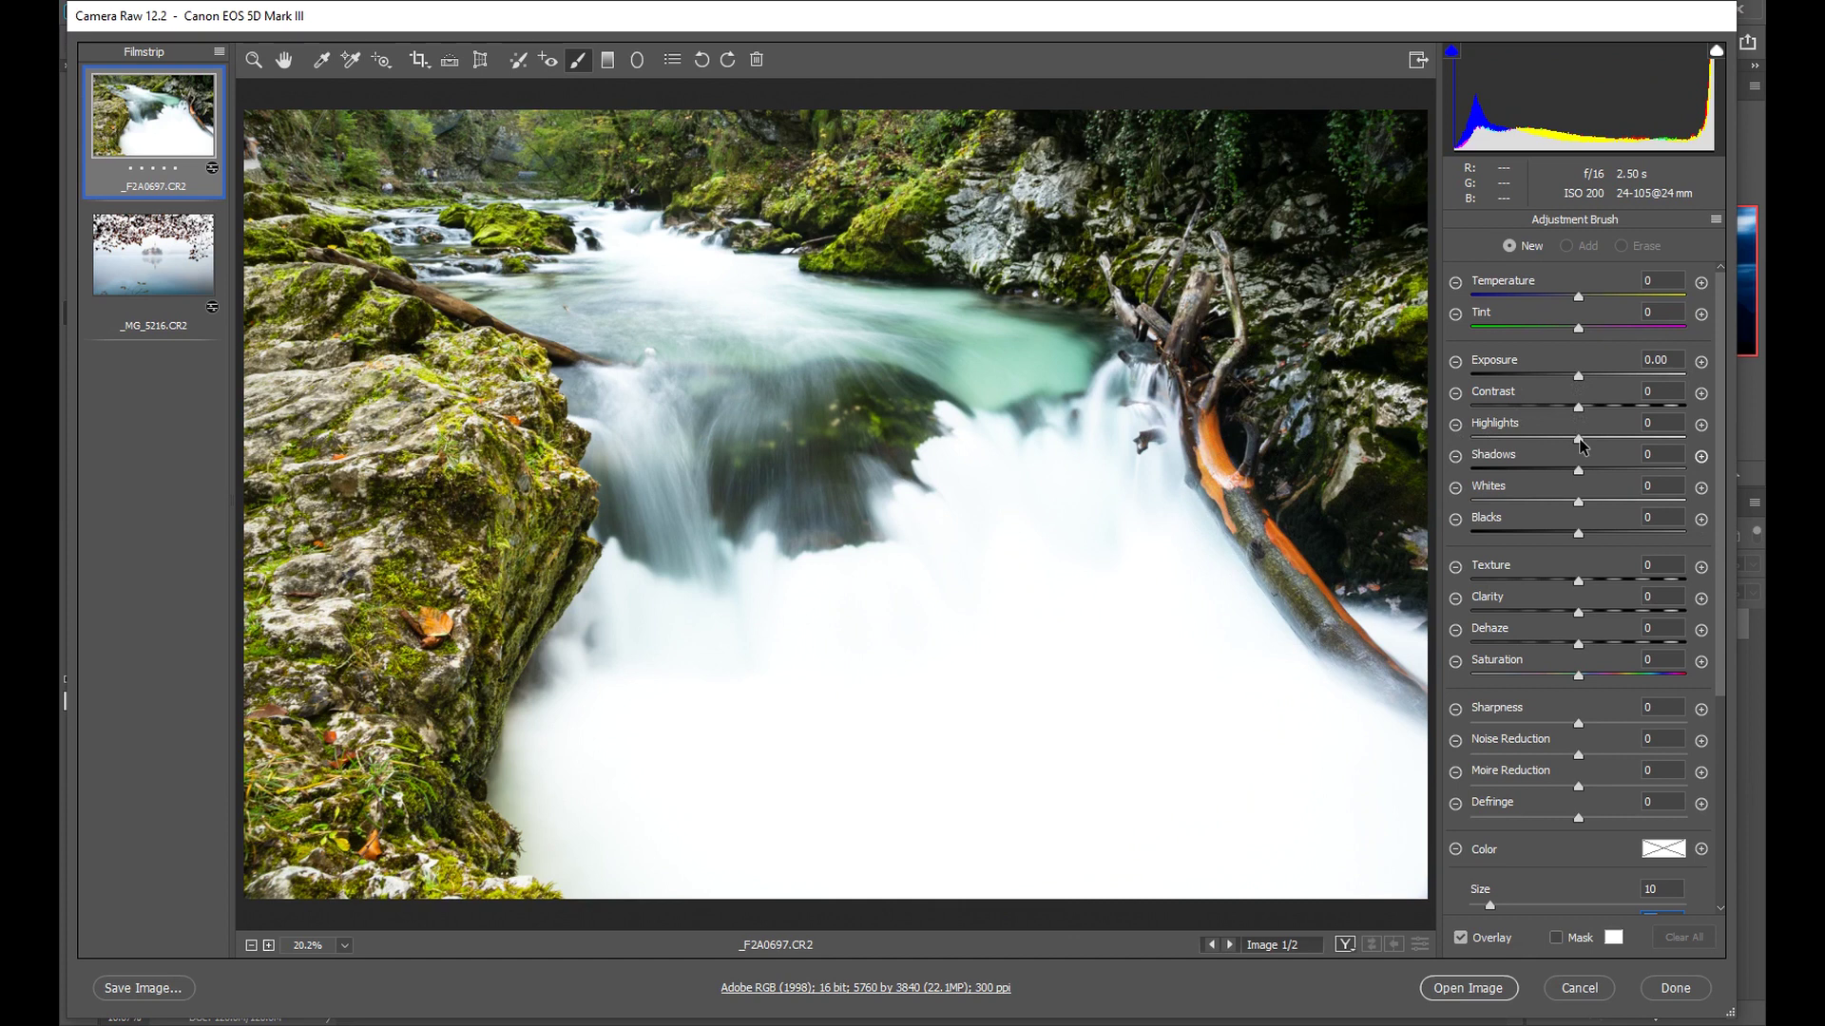
Step: Set brush Highlights to -100 and paint it over the bright lower waterfall
left_click_drag(1577, 438, 1471, 439)
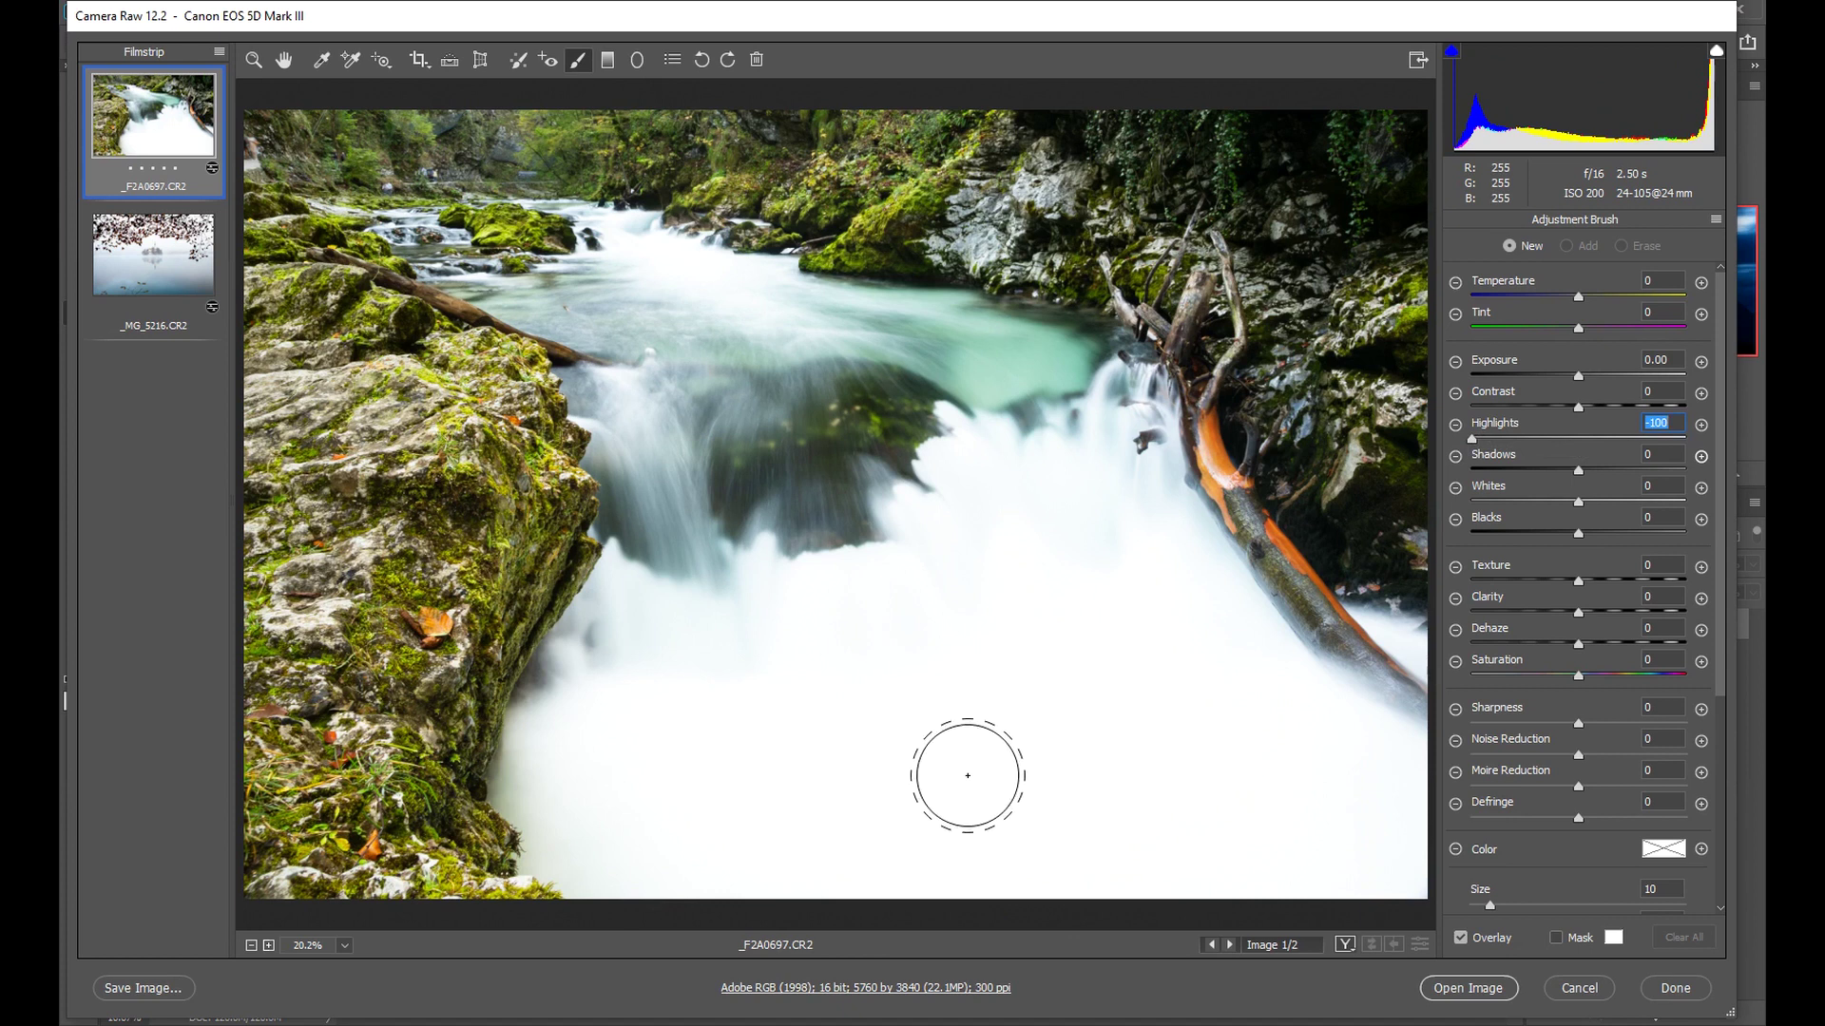
mouse_move(631, 672)
left_mouse_down()
mouse_move(799, 634)
mouse_move(1109, 494)
mouse_move(1276, 720)
mouse_move(1282, 771)
mouse_move(1290, 752)
mouse_move(1362, 770)
mouse_move(1395, 848)
mouse_move(1140, 592)
mouse_move(627, 707)
mouse_move(708, 728)
mouse_move(1076, 691)
mouse_move(1161, 662)
mouse_move(1066, 647)
mouse_move(1080, 728)
mouse_move(1250, 763)
mouse_move(916, 792)
mouse_move(1361, 882)
mouse_move(947, 811)
mouse_move(660, 850)
mouse_move(592, 824)
mouse_move(590, 748)
mouse_move(681, 687)
mouse_move(931, 675)
mouse_move(1076, 613)
mouse_move(1115, 535)
mouse_move(650, 635)
mouse_move(578, 728)
mouse_move(609, 839)
mouse_move(705, 897)
mouse_move(922, 927)
mouse_move(1348, 916)
mouse_move(1372, 773)
mouse_move(1156, 584)
mouse_move(1167, 619)
left_mouse_up()
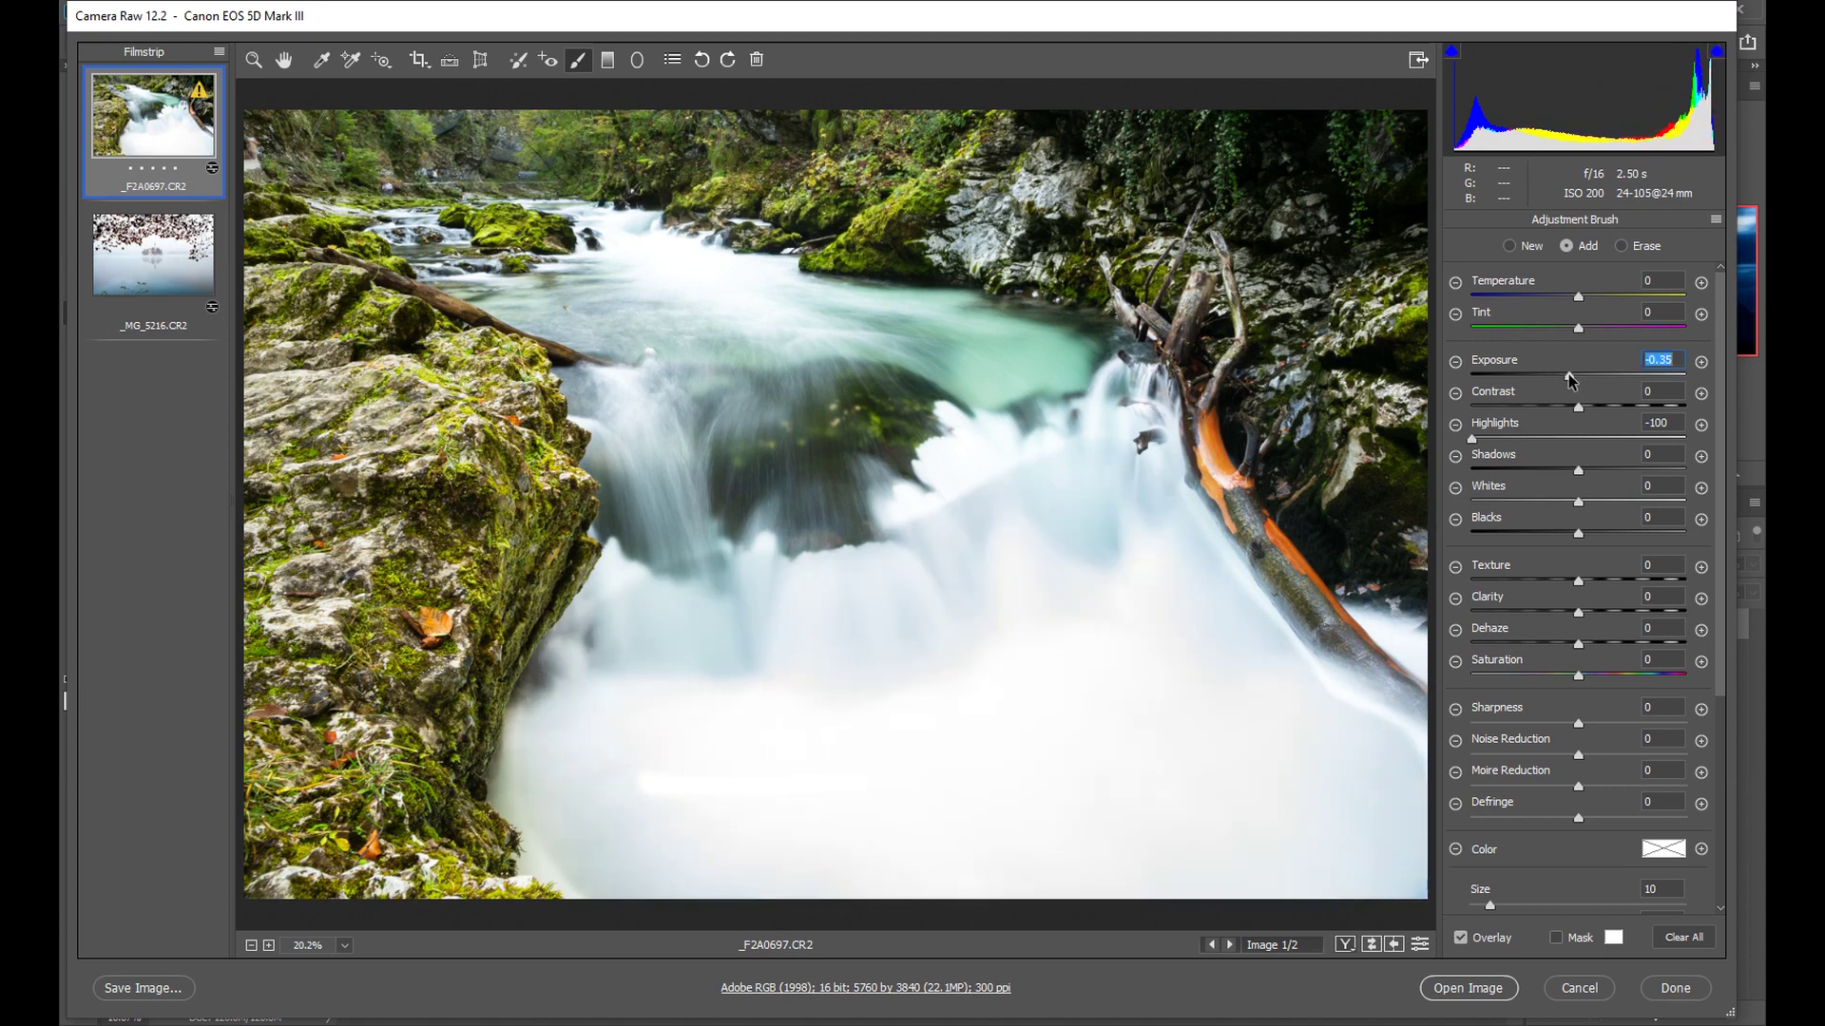
Step: Lower the brush exposure and compare the painted water before and after
left_click_drag(1578, 381, 1565, 370)
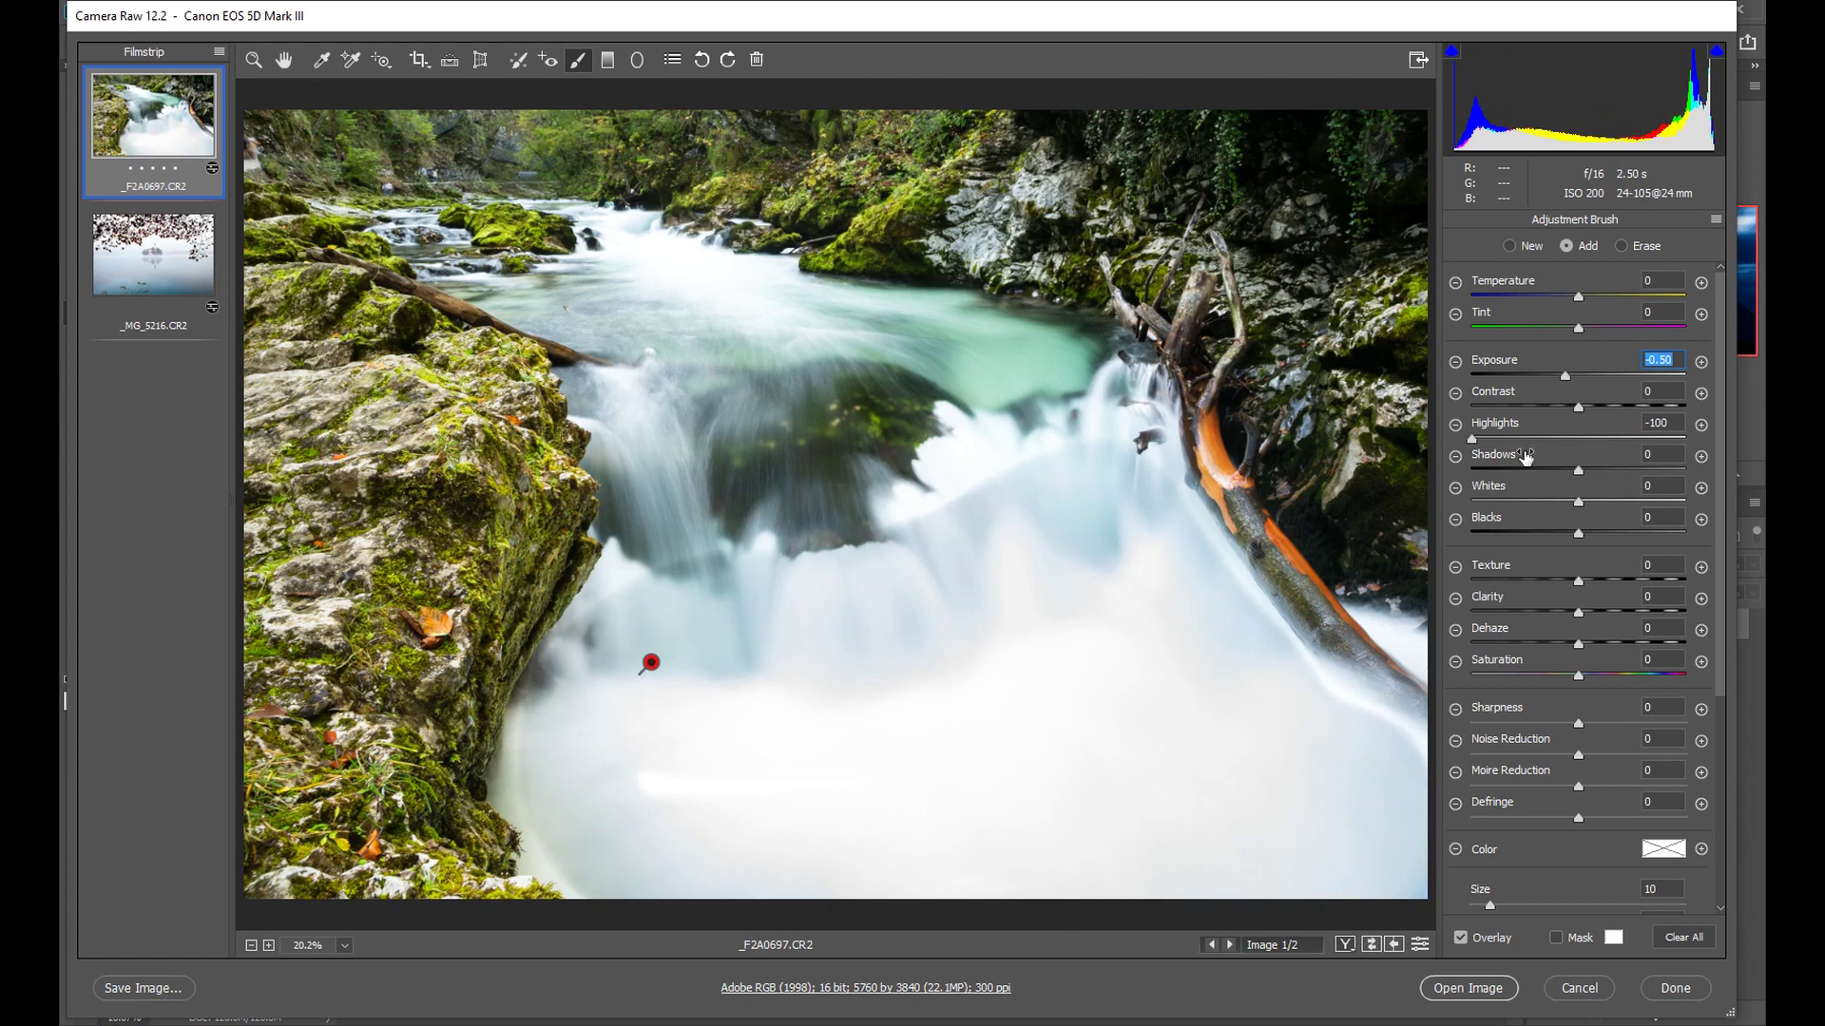
left_click(1372, 945)
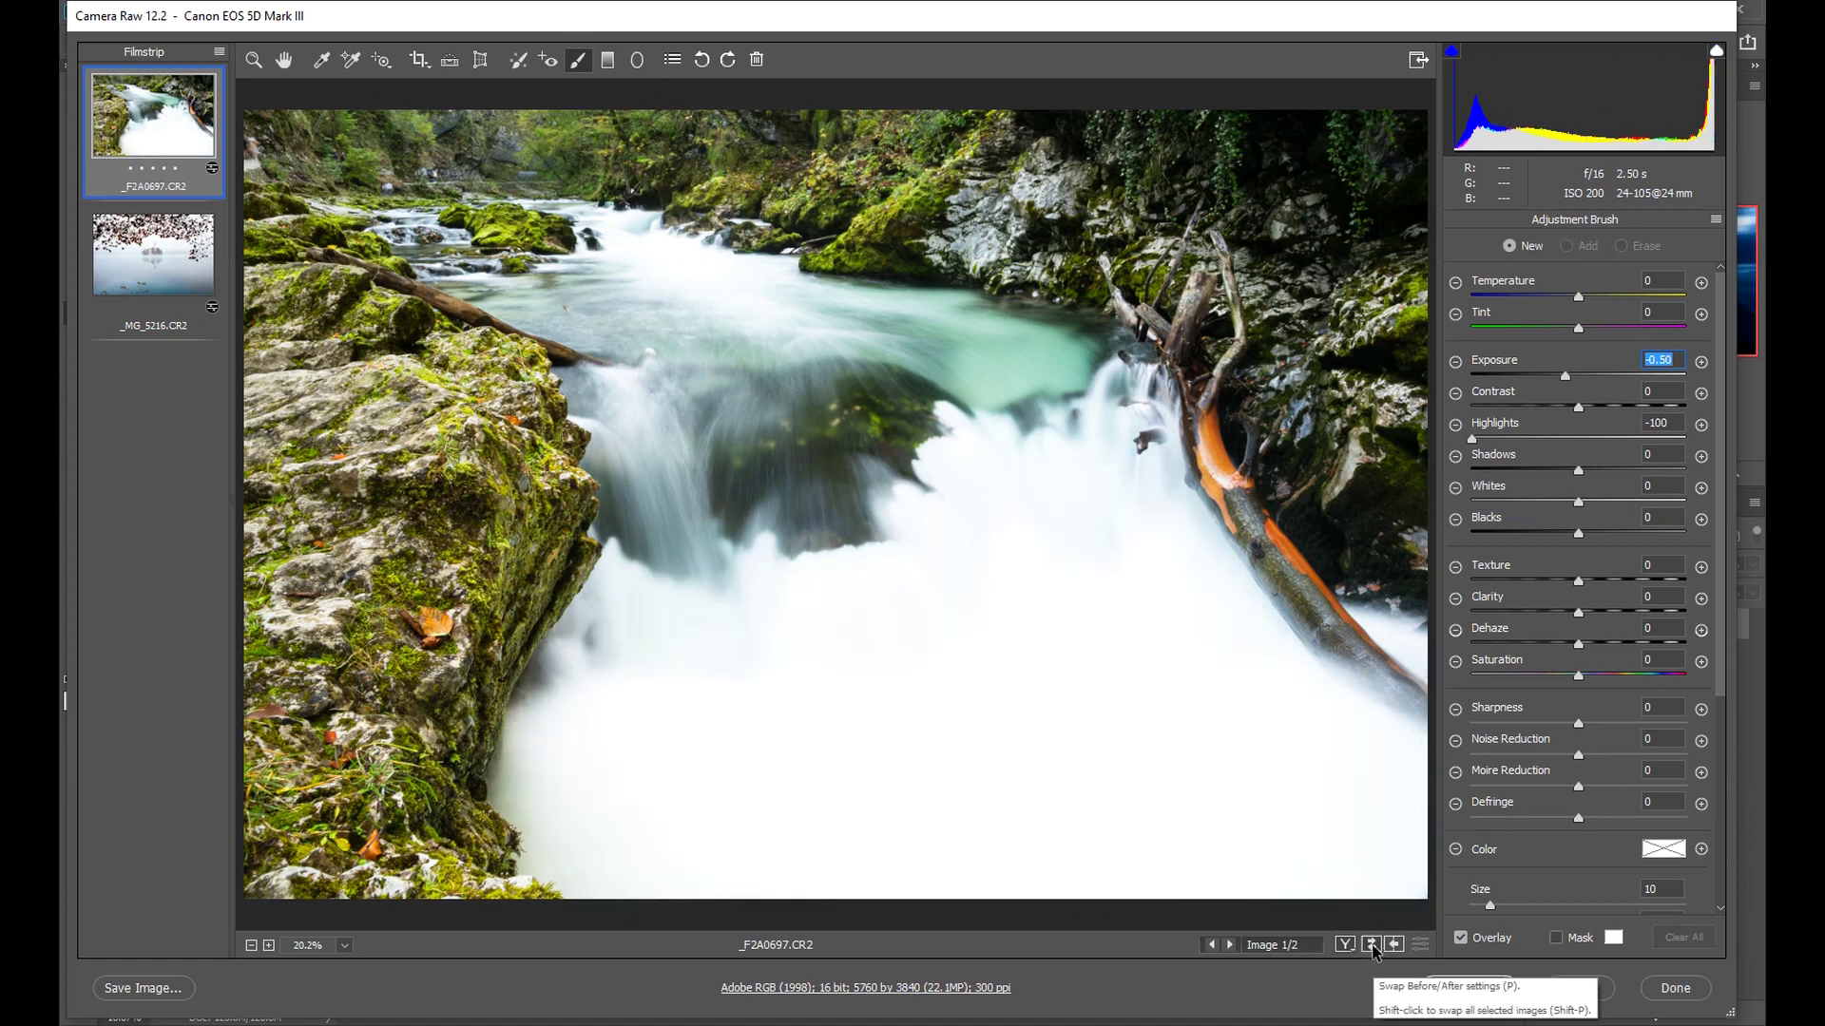
left_click(1371, 946)
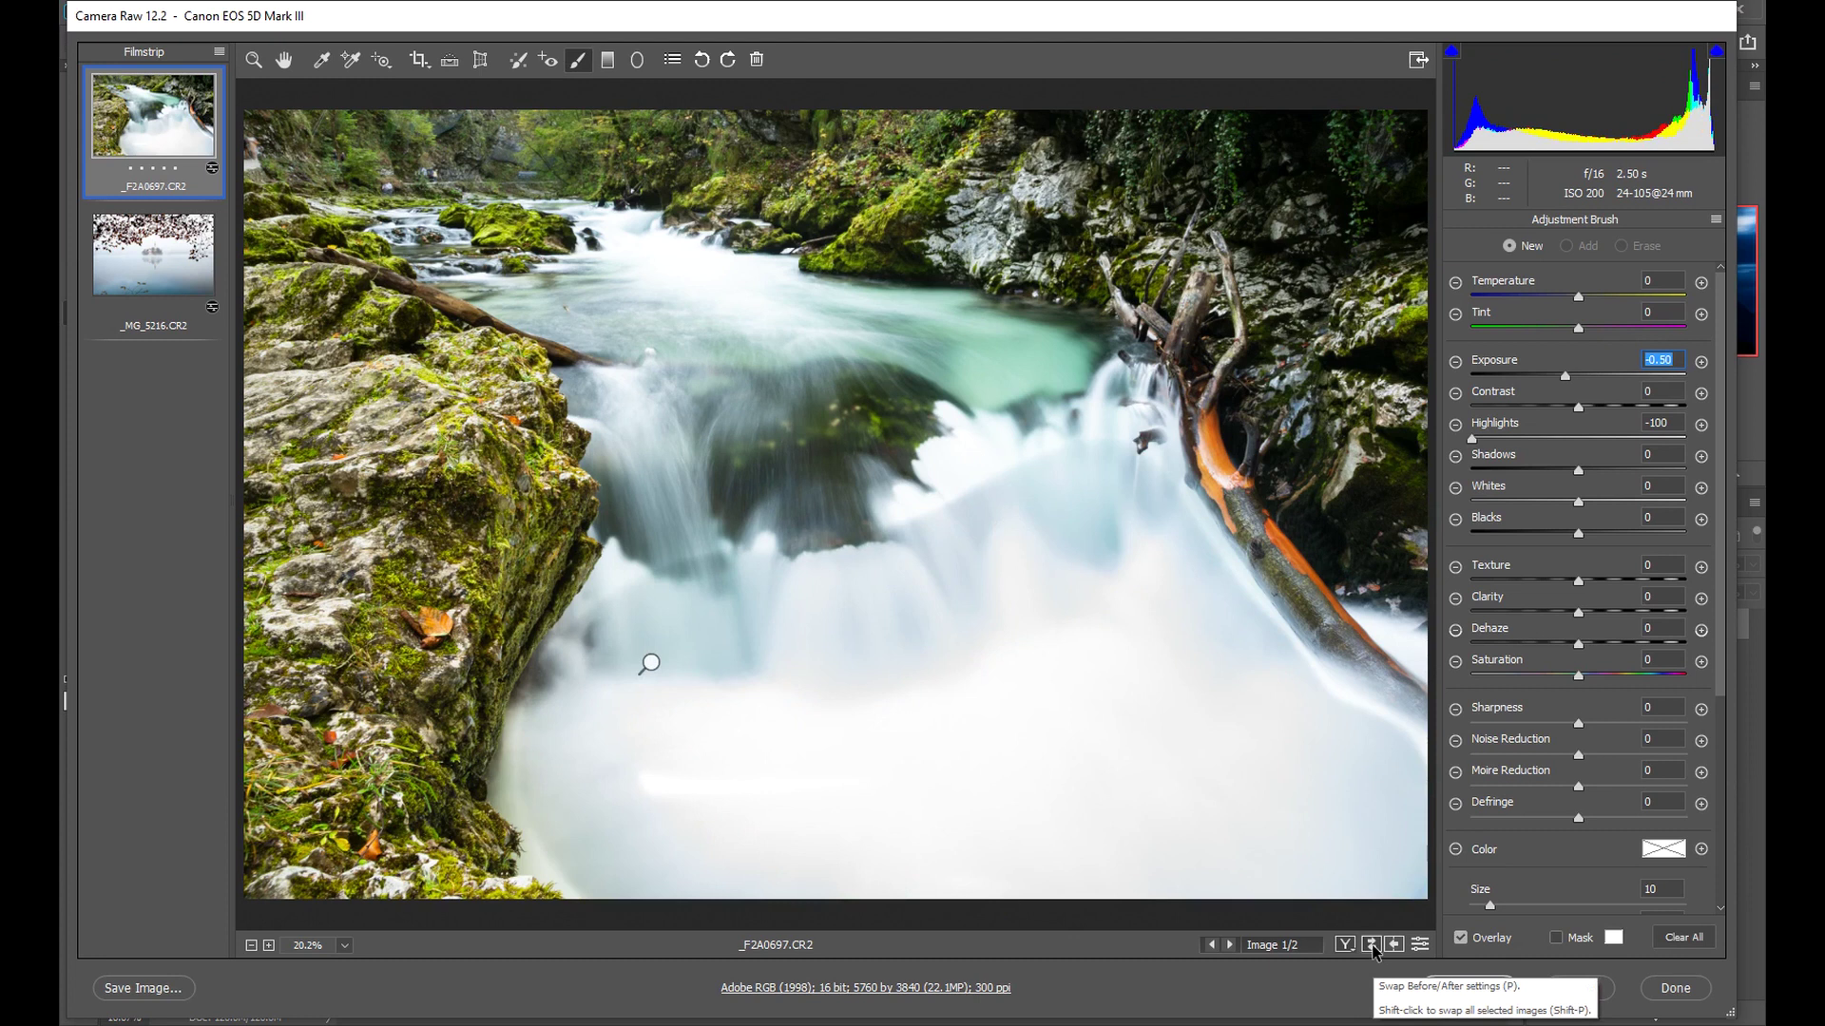
left_click(1371, 946)
left_click(1371, 946)
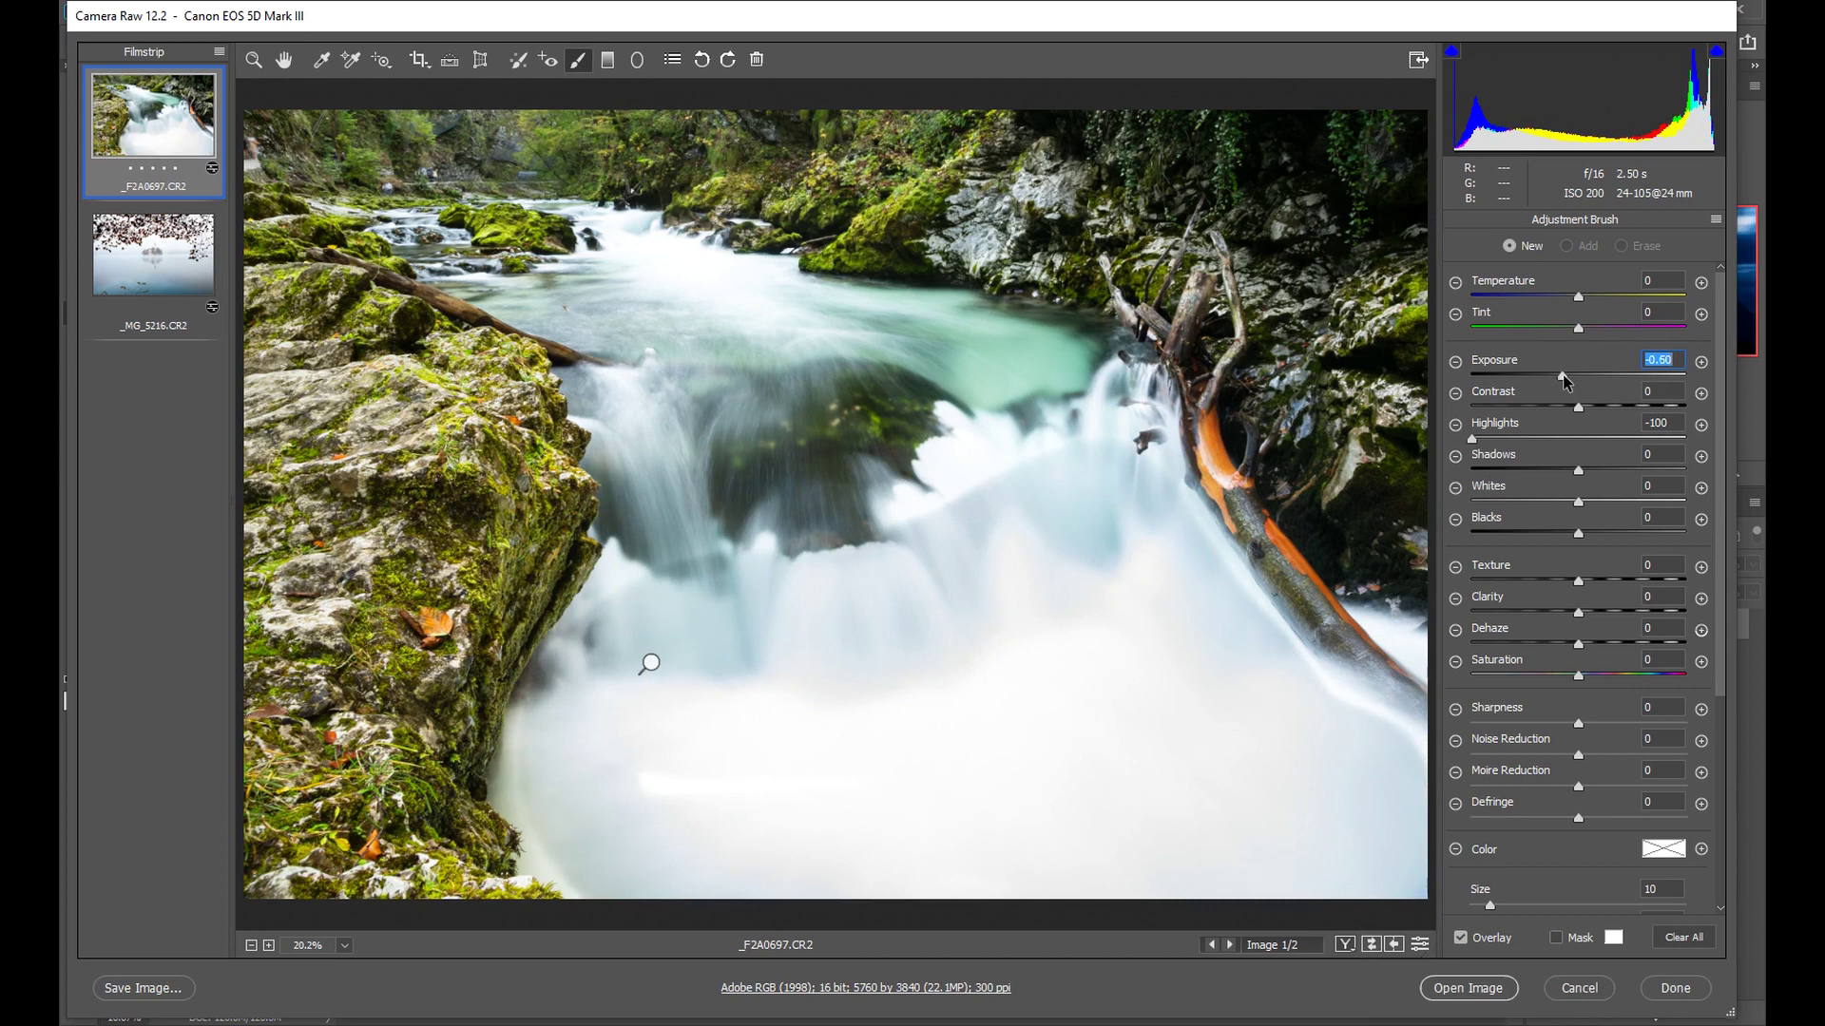
Step: Select the existing brush pin and drag its Exposure down to -1.30
left_click_drag(1543, 374, 1534, 374)
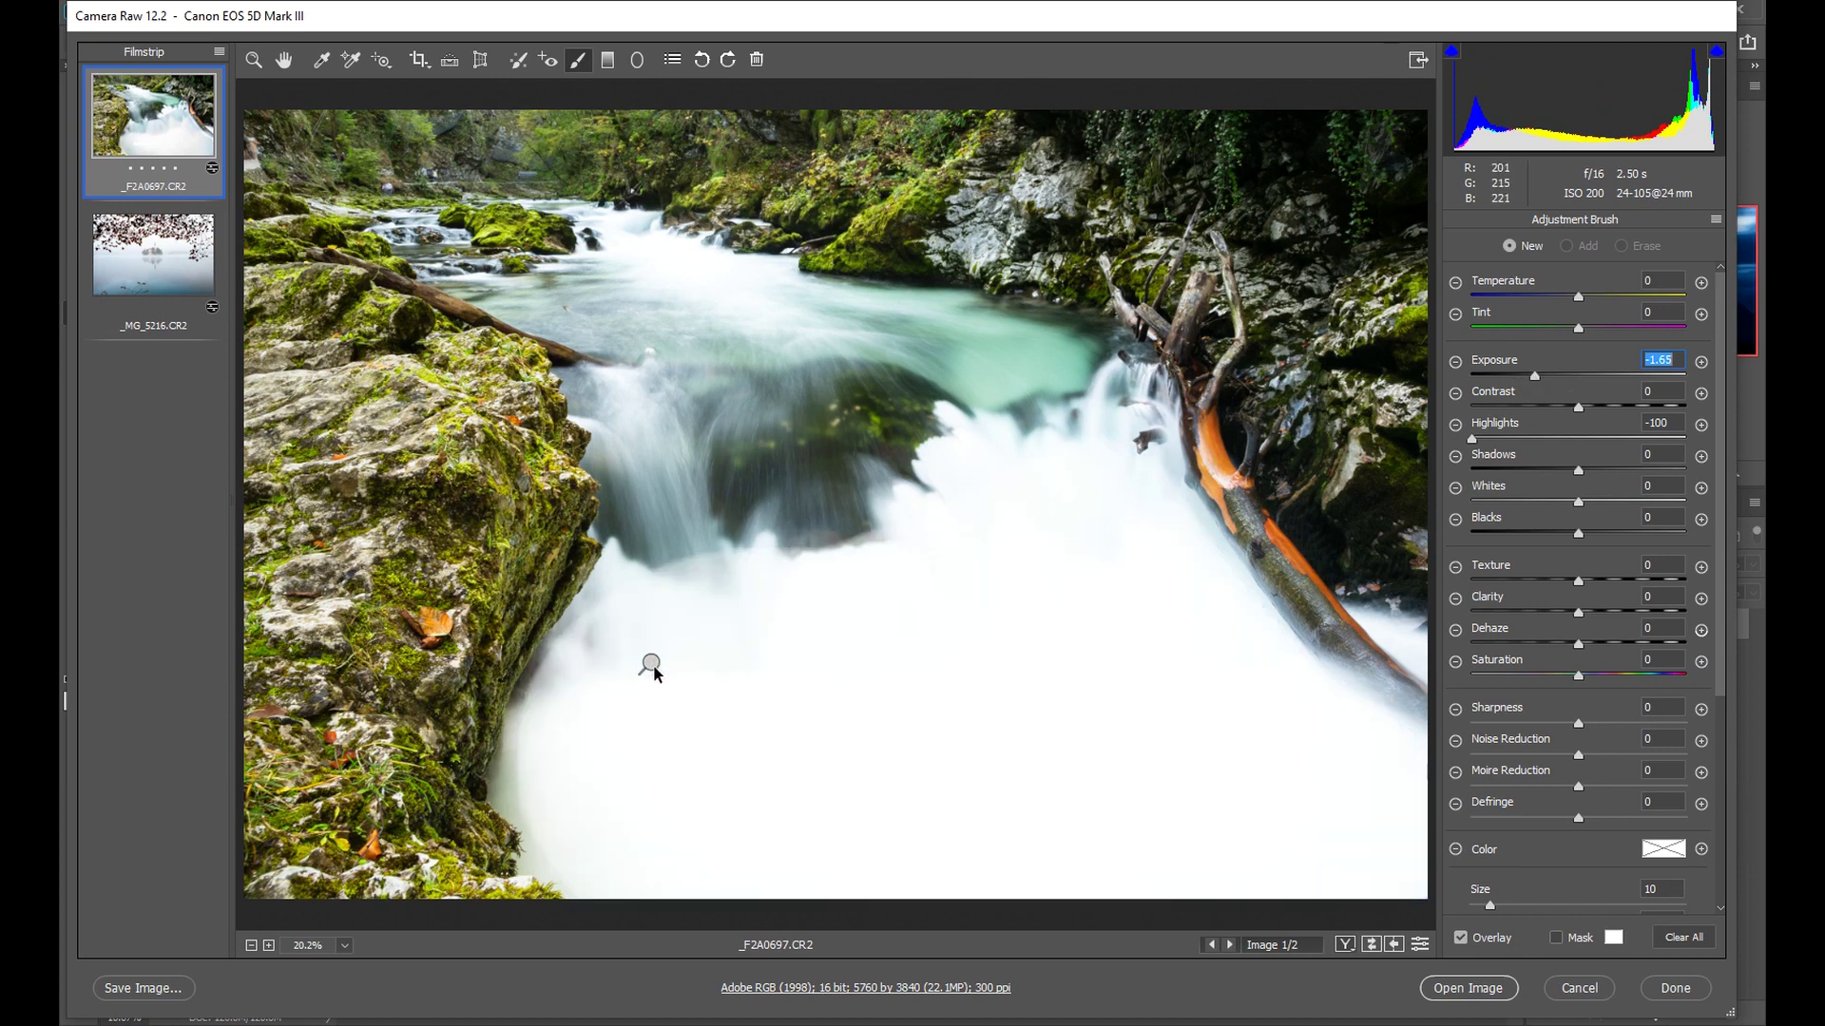
left_click(654, 671)
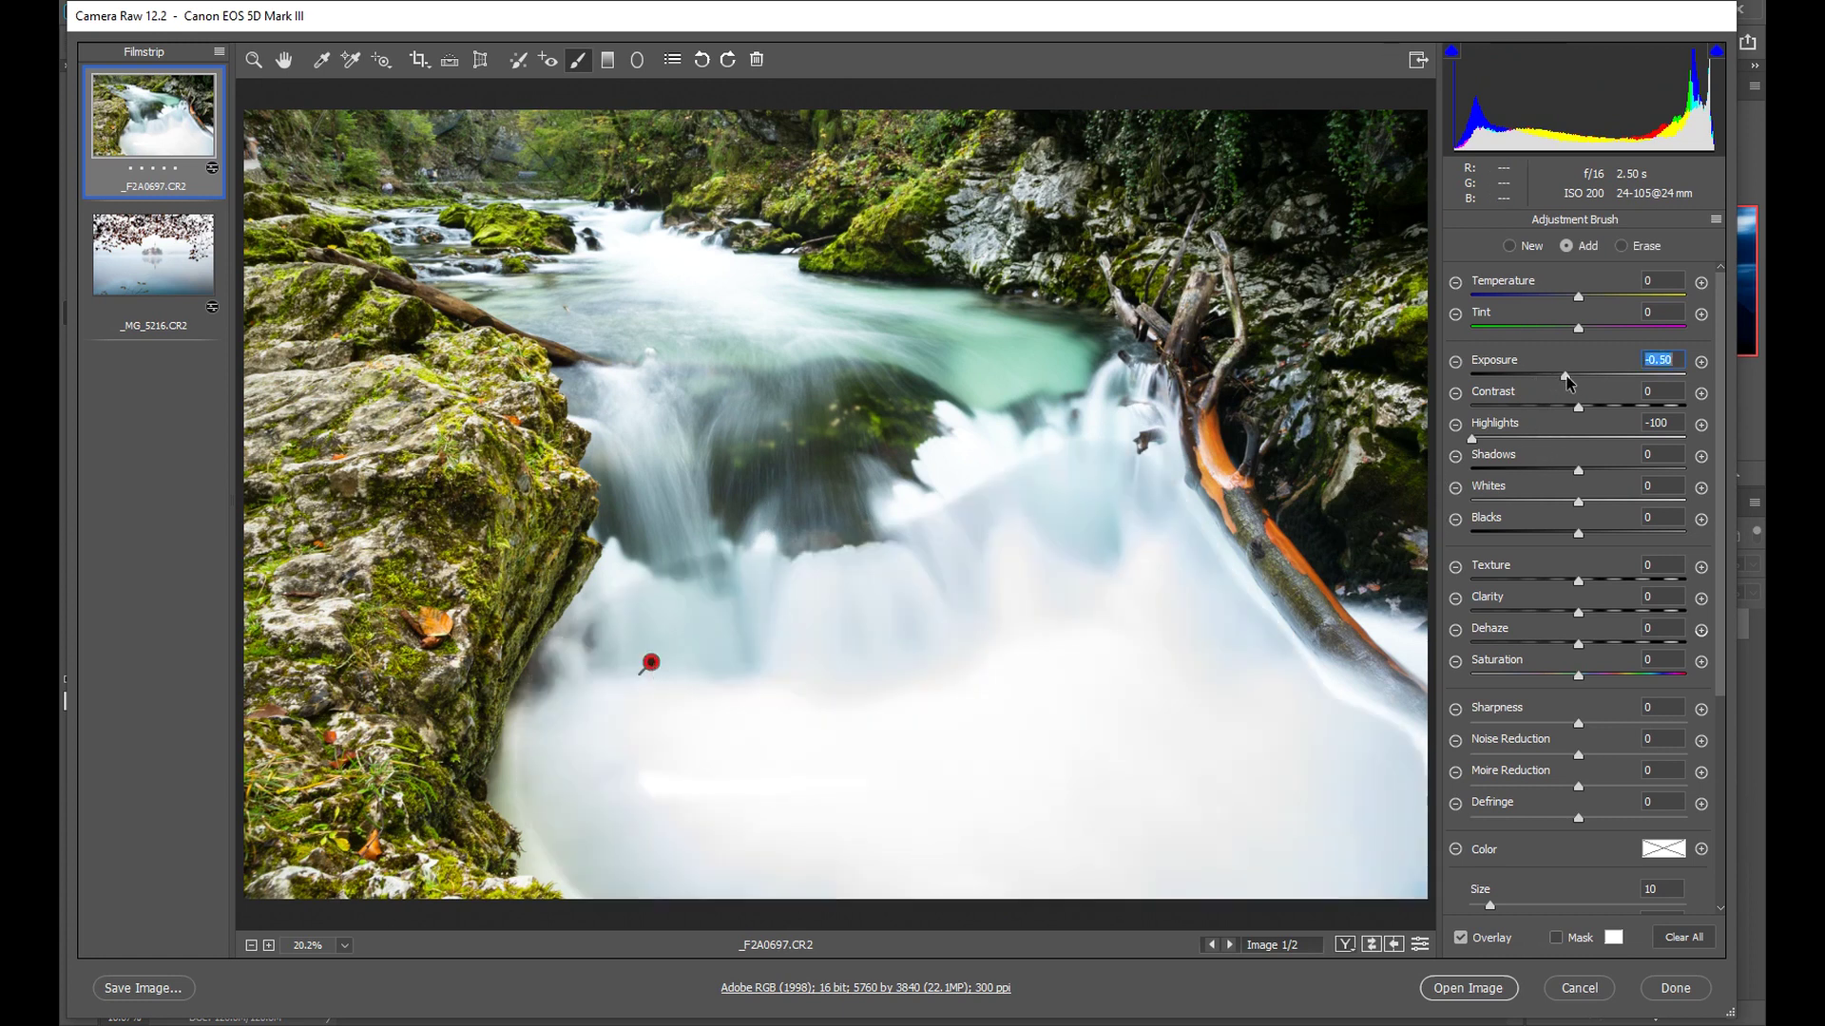
left_click_drag(1566, 377, 1543, 378)
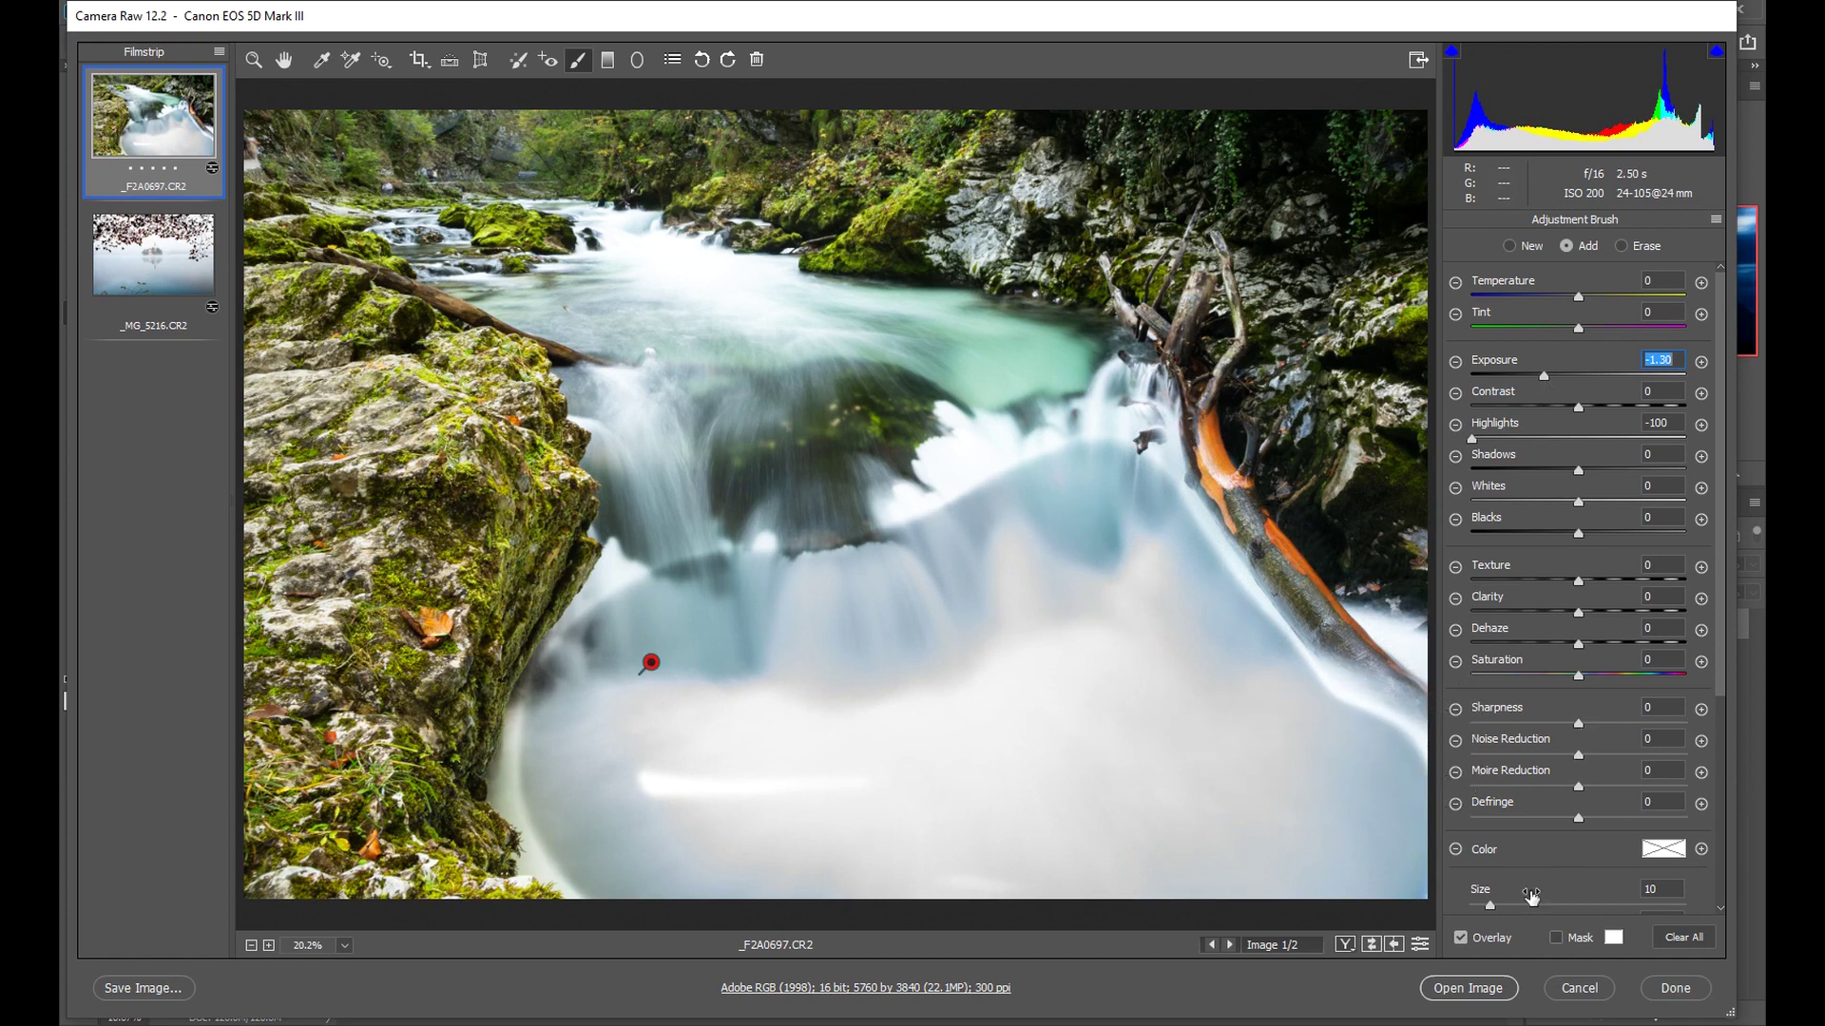
Step: Set Feather to 15 and paint the adjustment over more of the lower water
scroll(1540, 905, "down", 3)
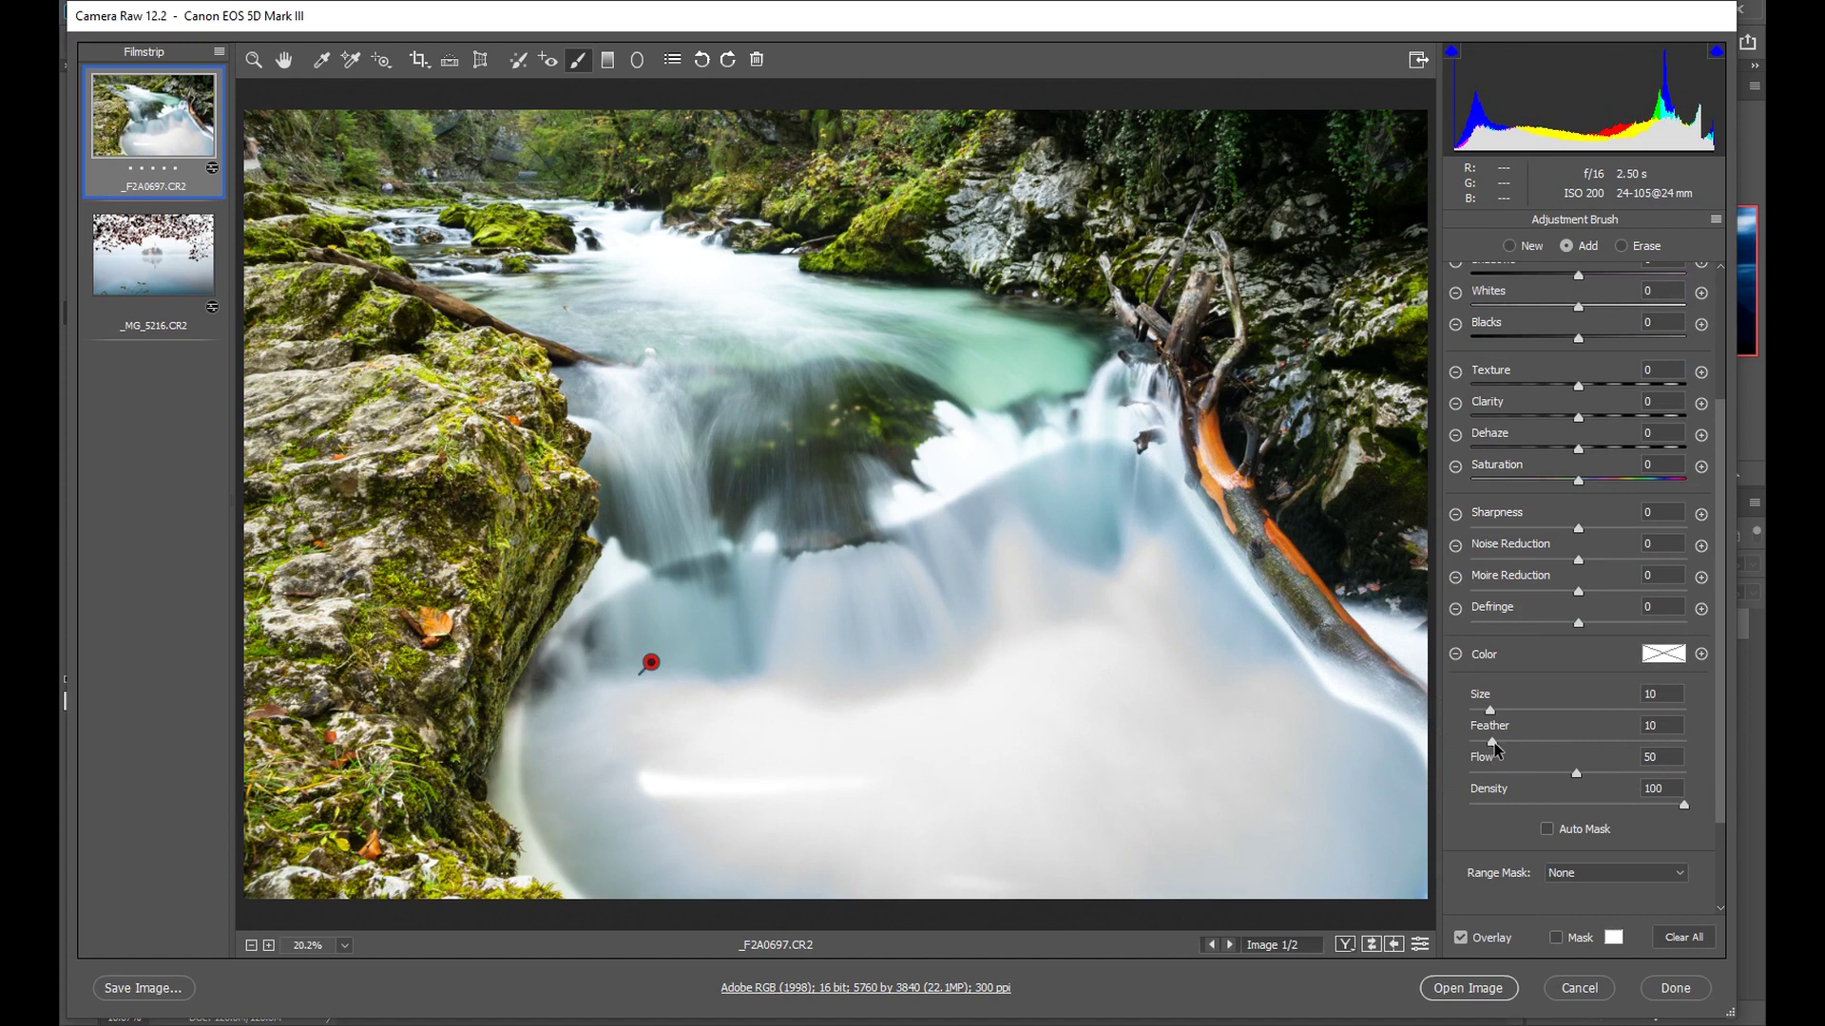
left_click_drag(1499, 742, 1506, 741)
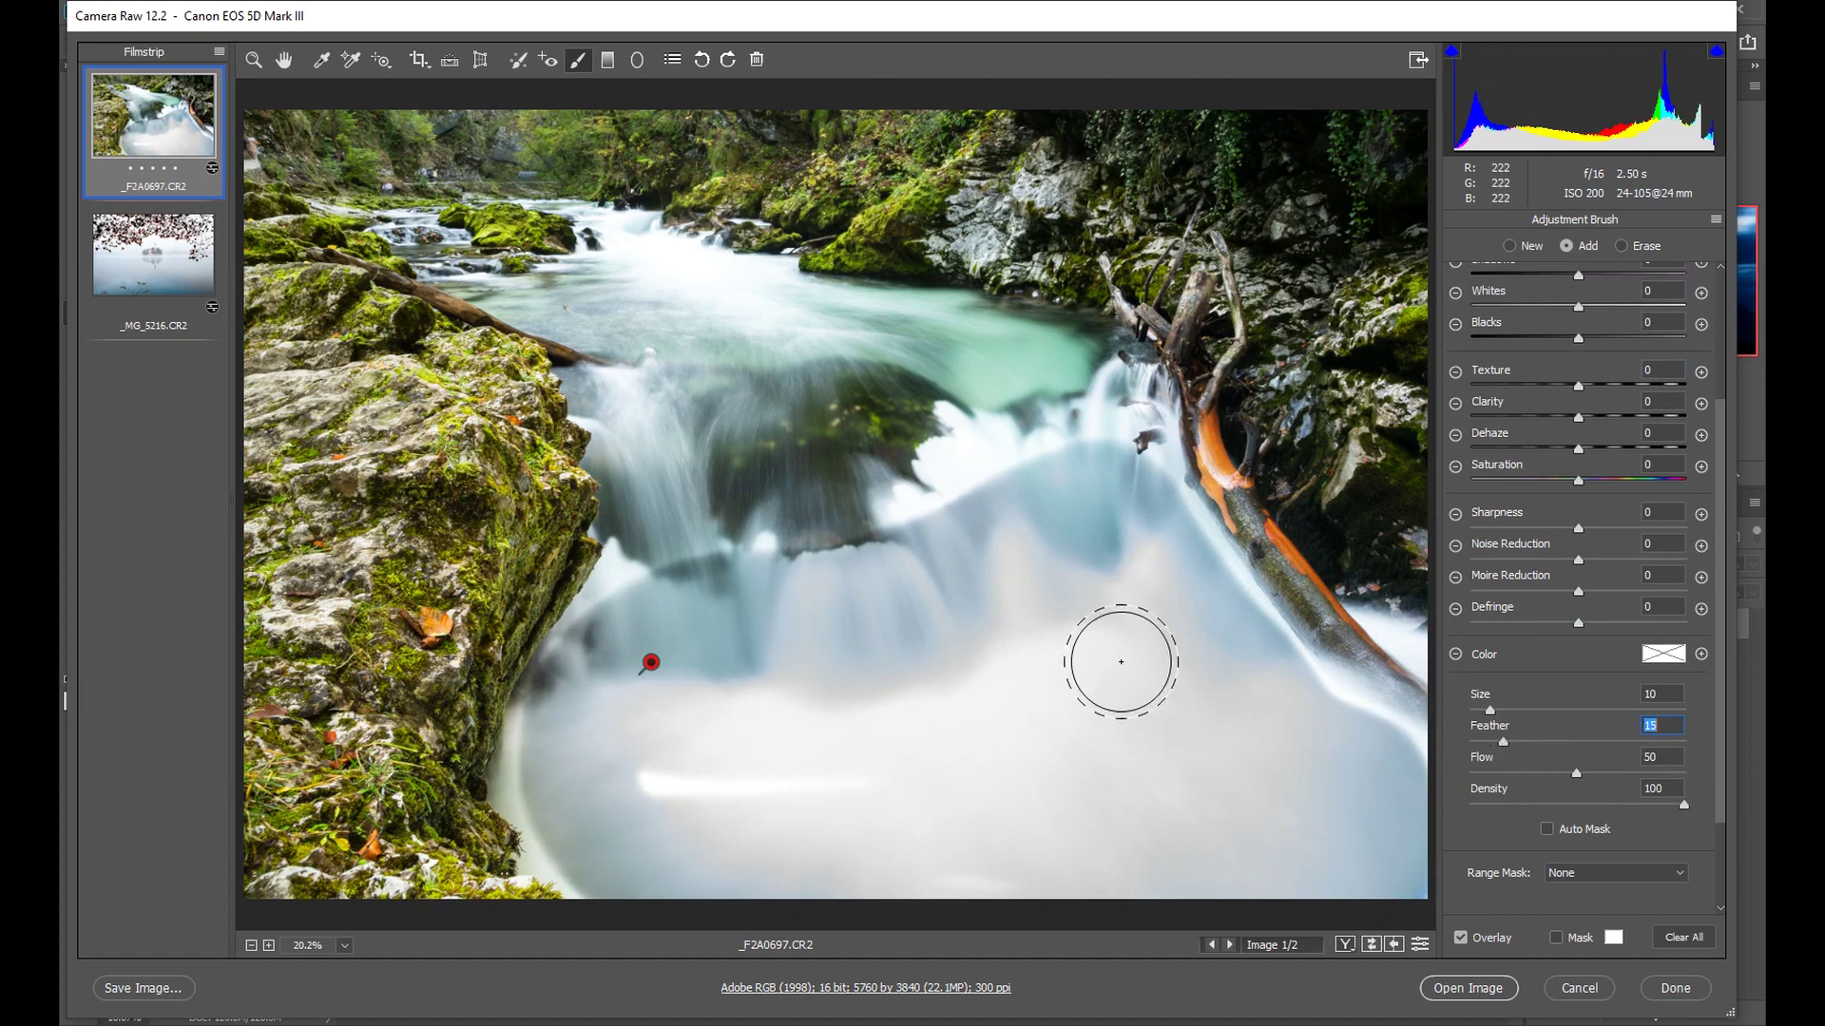
mouse_move(1139, 520)
left_mouse_down()
mouse_move(1218, 631)
mouse_move(1206, 619)
mouse_move(1377, 782)
mouse_move(1332, 766)
mouse_move(1270, 700)
mouse_move(1120, 497)
mouse_move(1038, 481)
mouse_move(954, 497)
mouse_move(983, 473)
mouse_move(937, 538)
mouse_move(842, 593)
mouse_move(652, 599)
mouse_move(631, 627)
left_mouse_up()
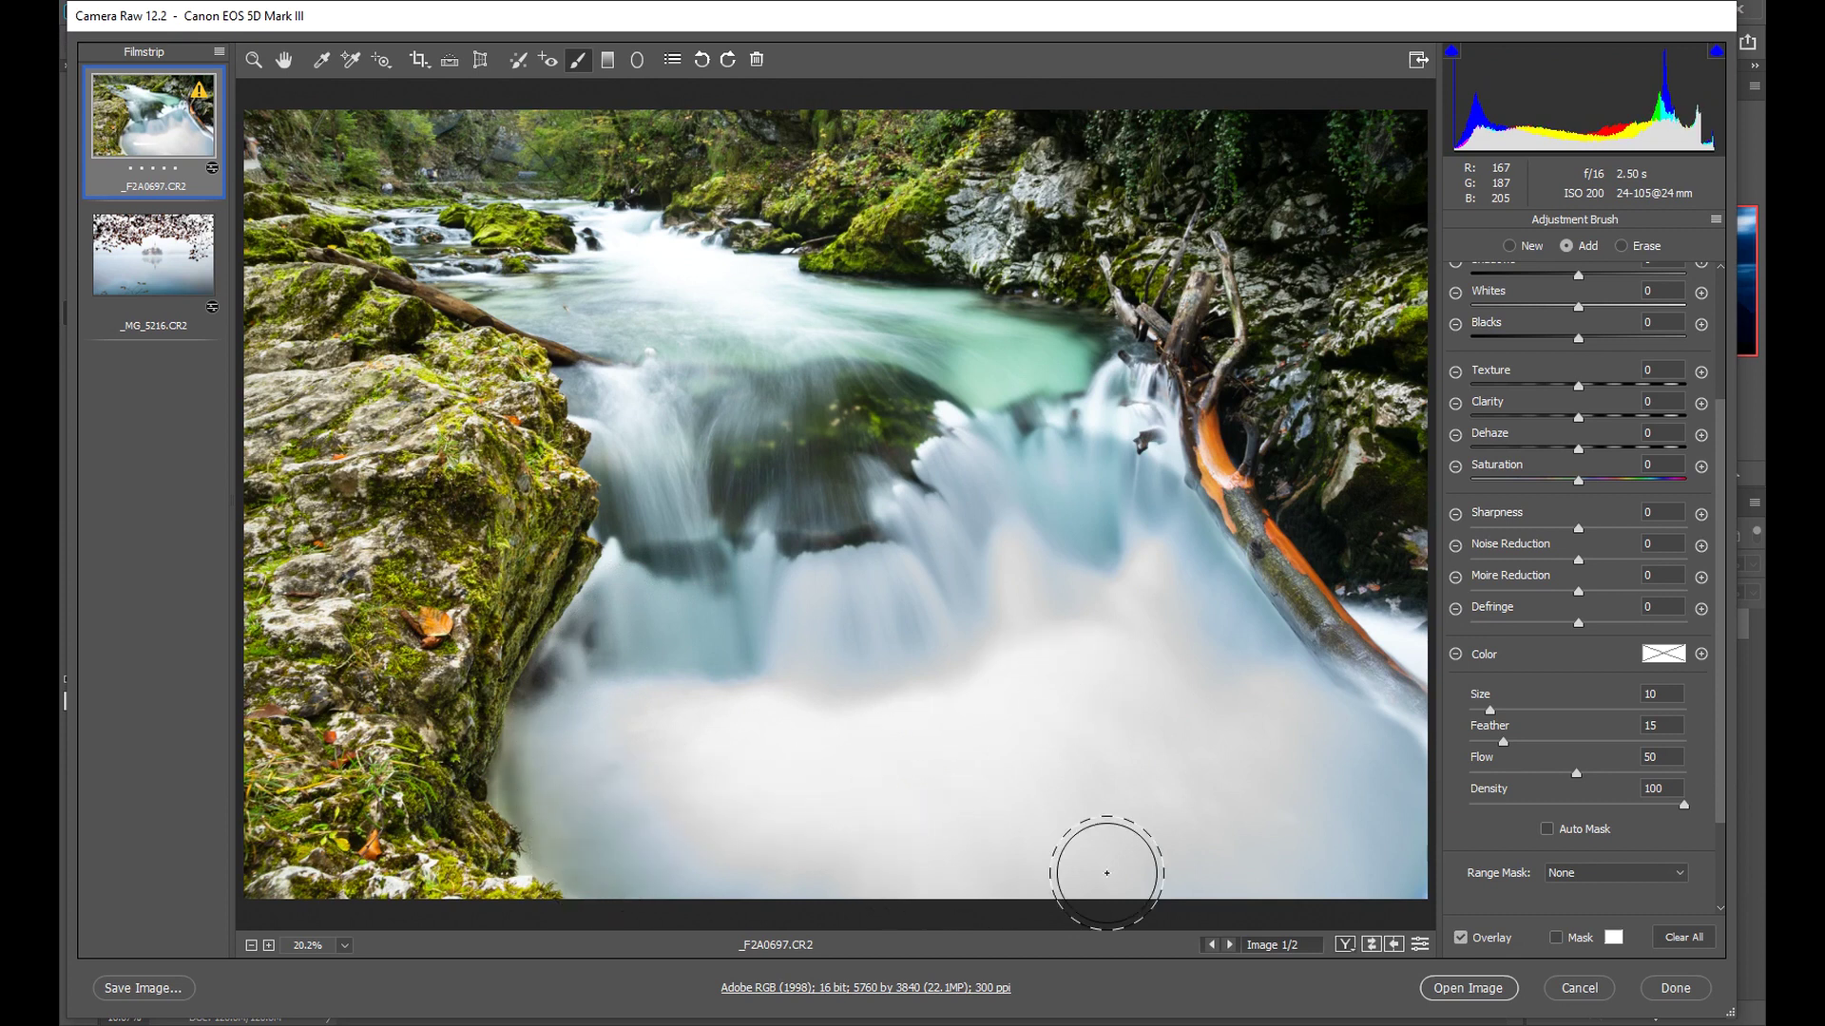
left_click(650, 662)
Step: Set brush Exposure to -2.00 and paint the upper cascade and the water toward the right edge
scroll(1567, 370, "up", 1)
scroll(1568, 366, "up", 3)
left_click_drag(1543, 376, 1524, 375)
key("Up")
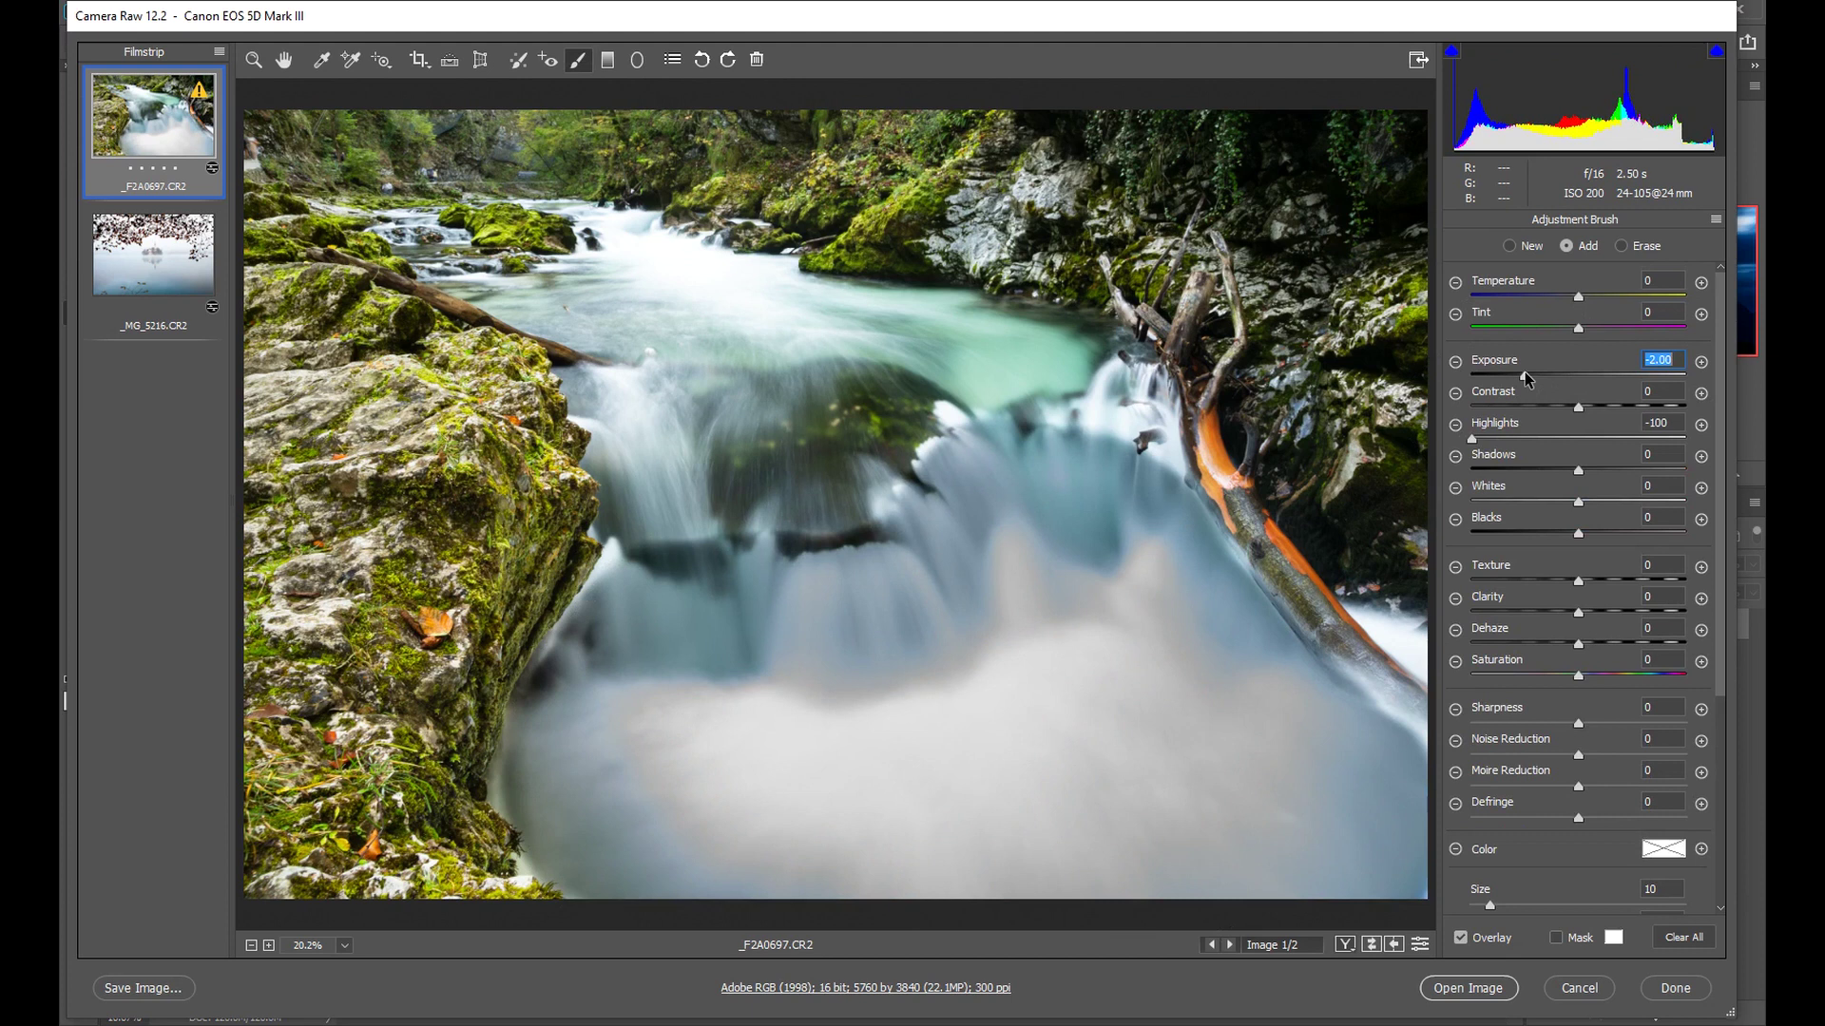
mouse_move(1092, 509)
left_mouse_down()
mouse_move(1071, 456)
mouse_move(1122, 425)
mouse_move(1129, 454)
mouse_move(1121, 425)
mouse_move(1108, 457)
mouse_move(966, 451)
mouse_move(930, 526)
mouse_move(746, 585)
mouse_move(641, 577)
mouse_move(590, 676)
left_mouse_up()
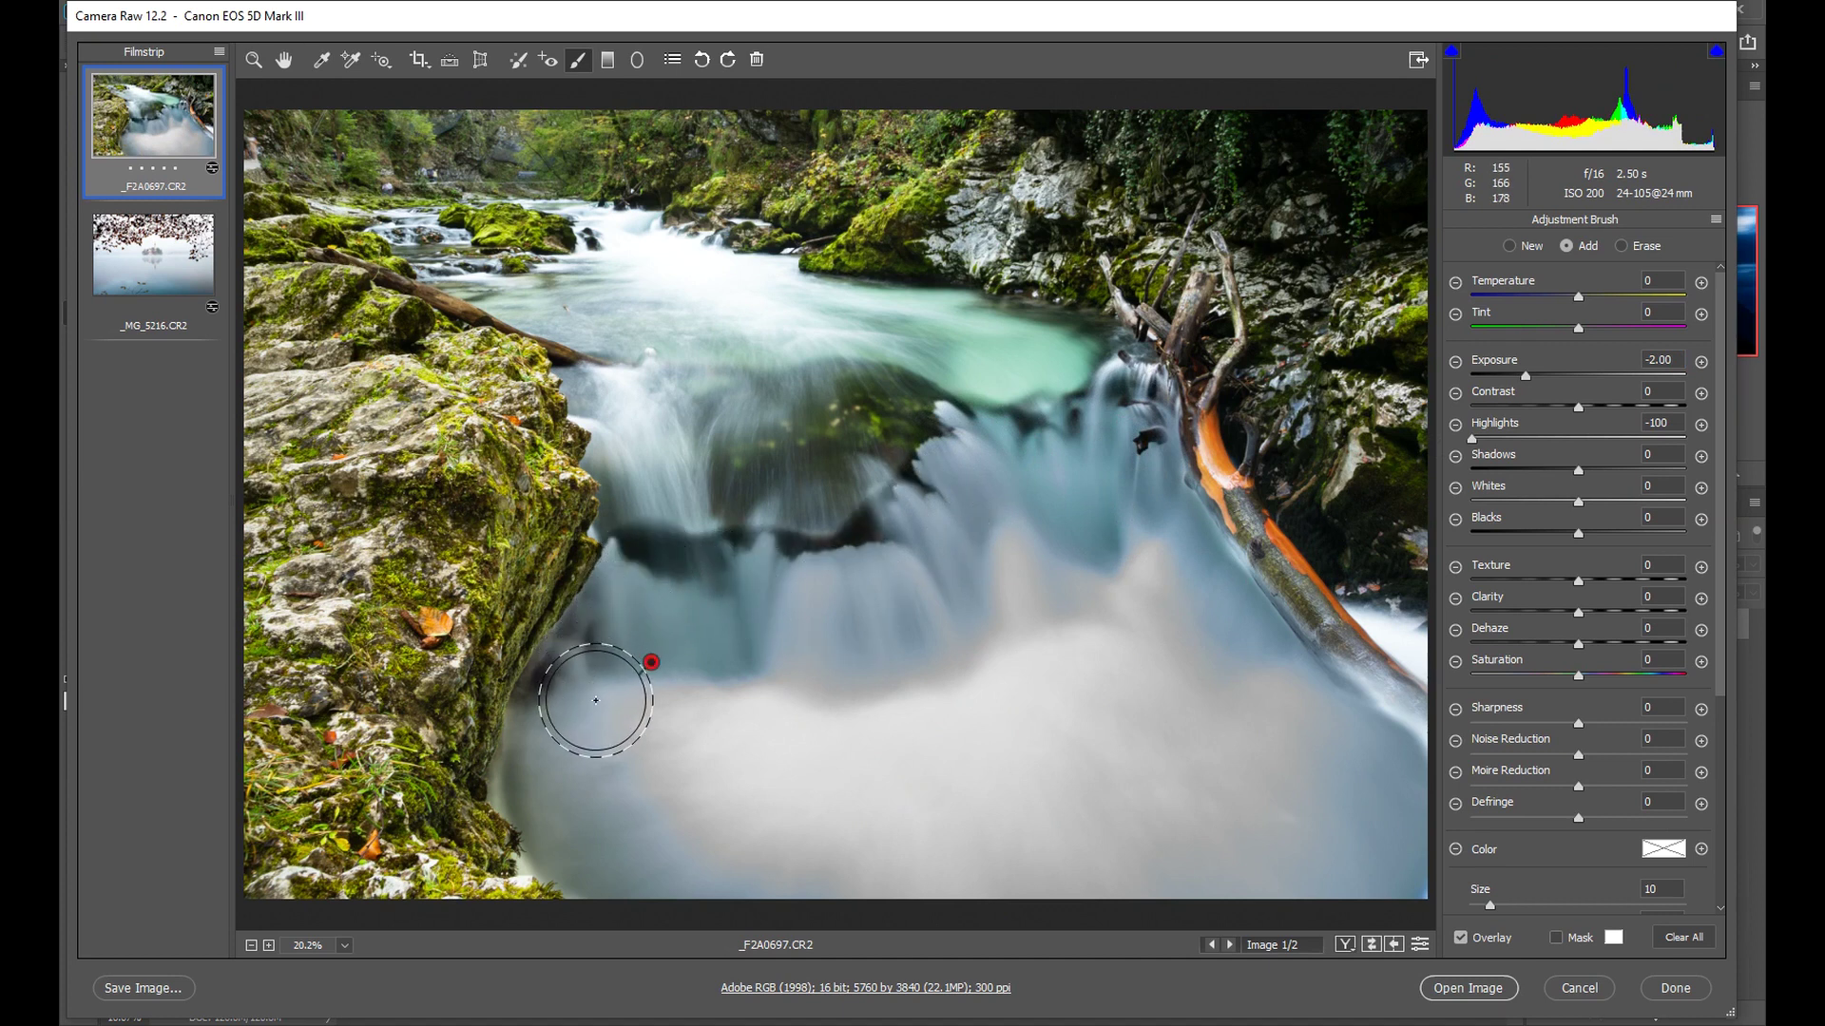
mouse_move(1298, 720)
left_mouse_down()
mouse_move(1356, 733)
mouse_move(1397, 783)
mouse_move(1344, 856)
left_mouse_up()
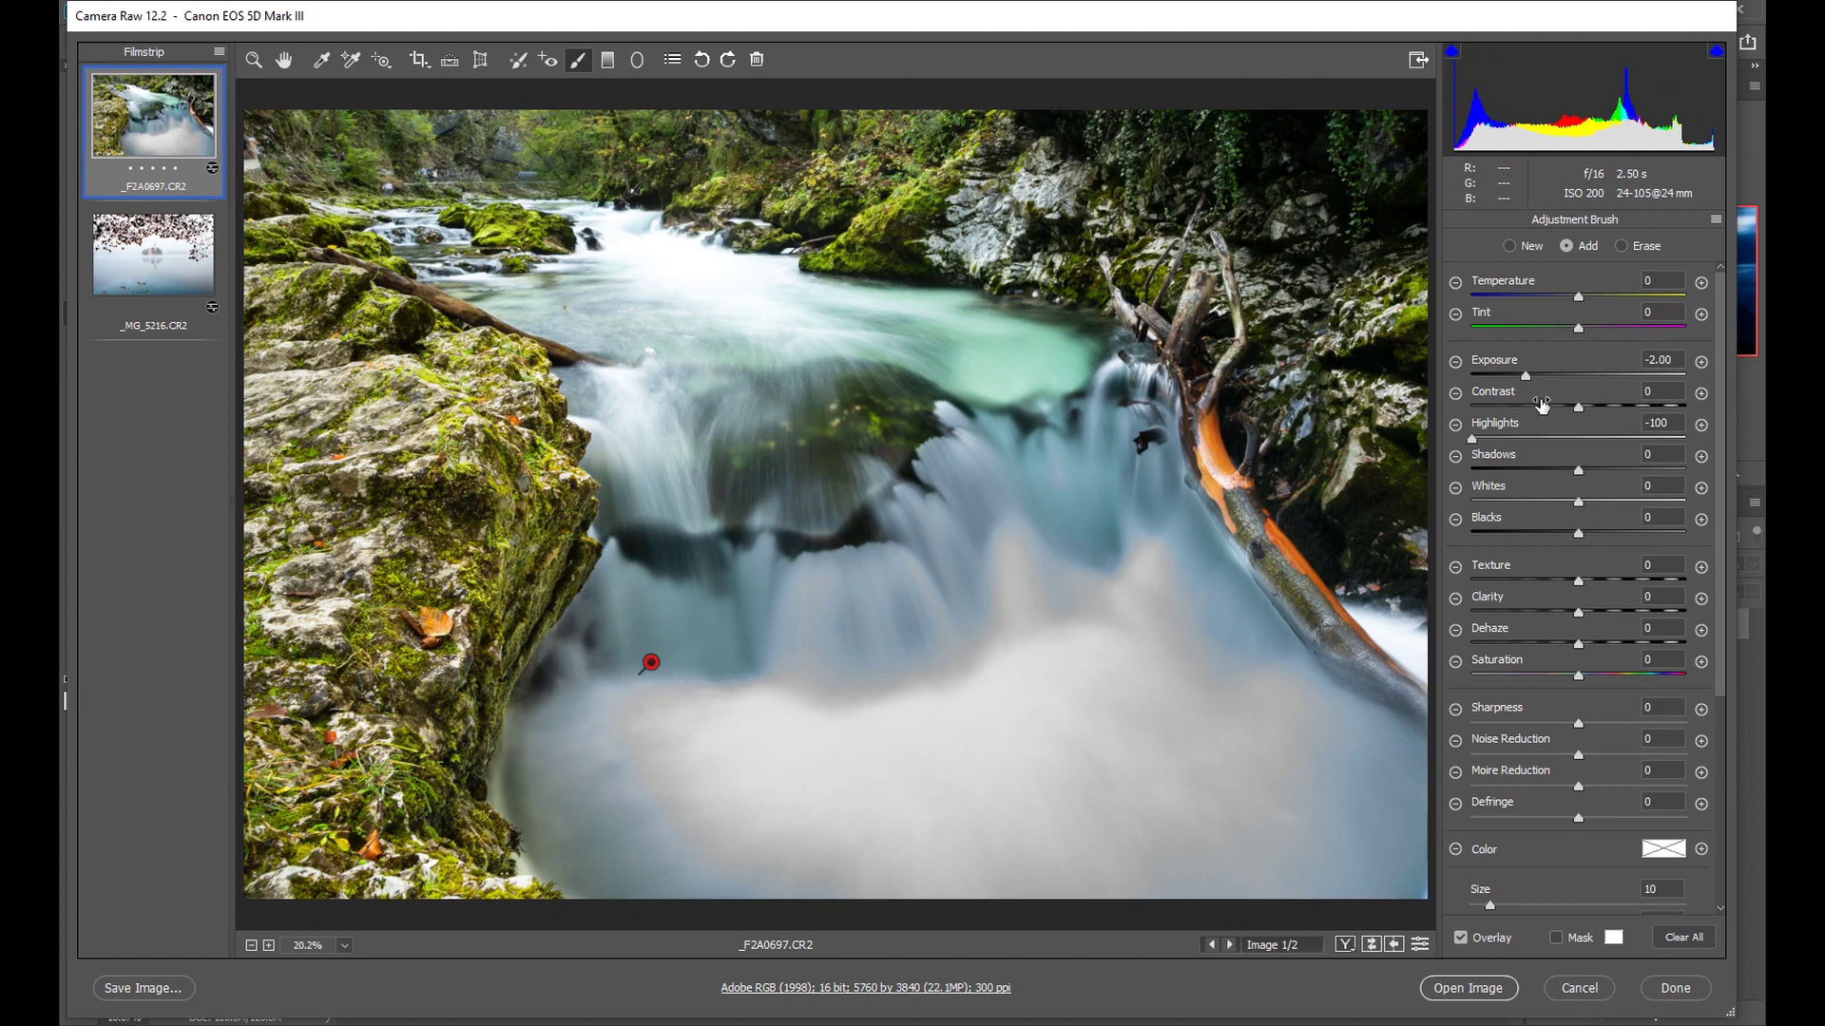
Step: Raise the painted water's exposure to -0.50, compare before/after, and turn on the Mask overlay
left_click_drag(1525, 376, 1557, 379)
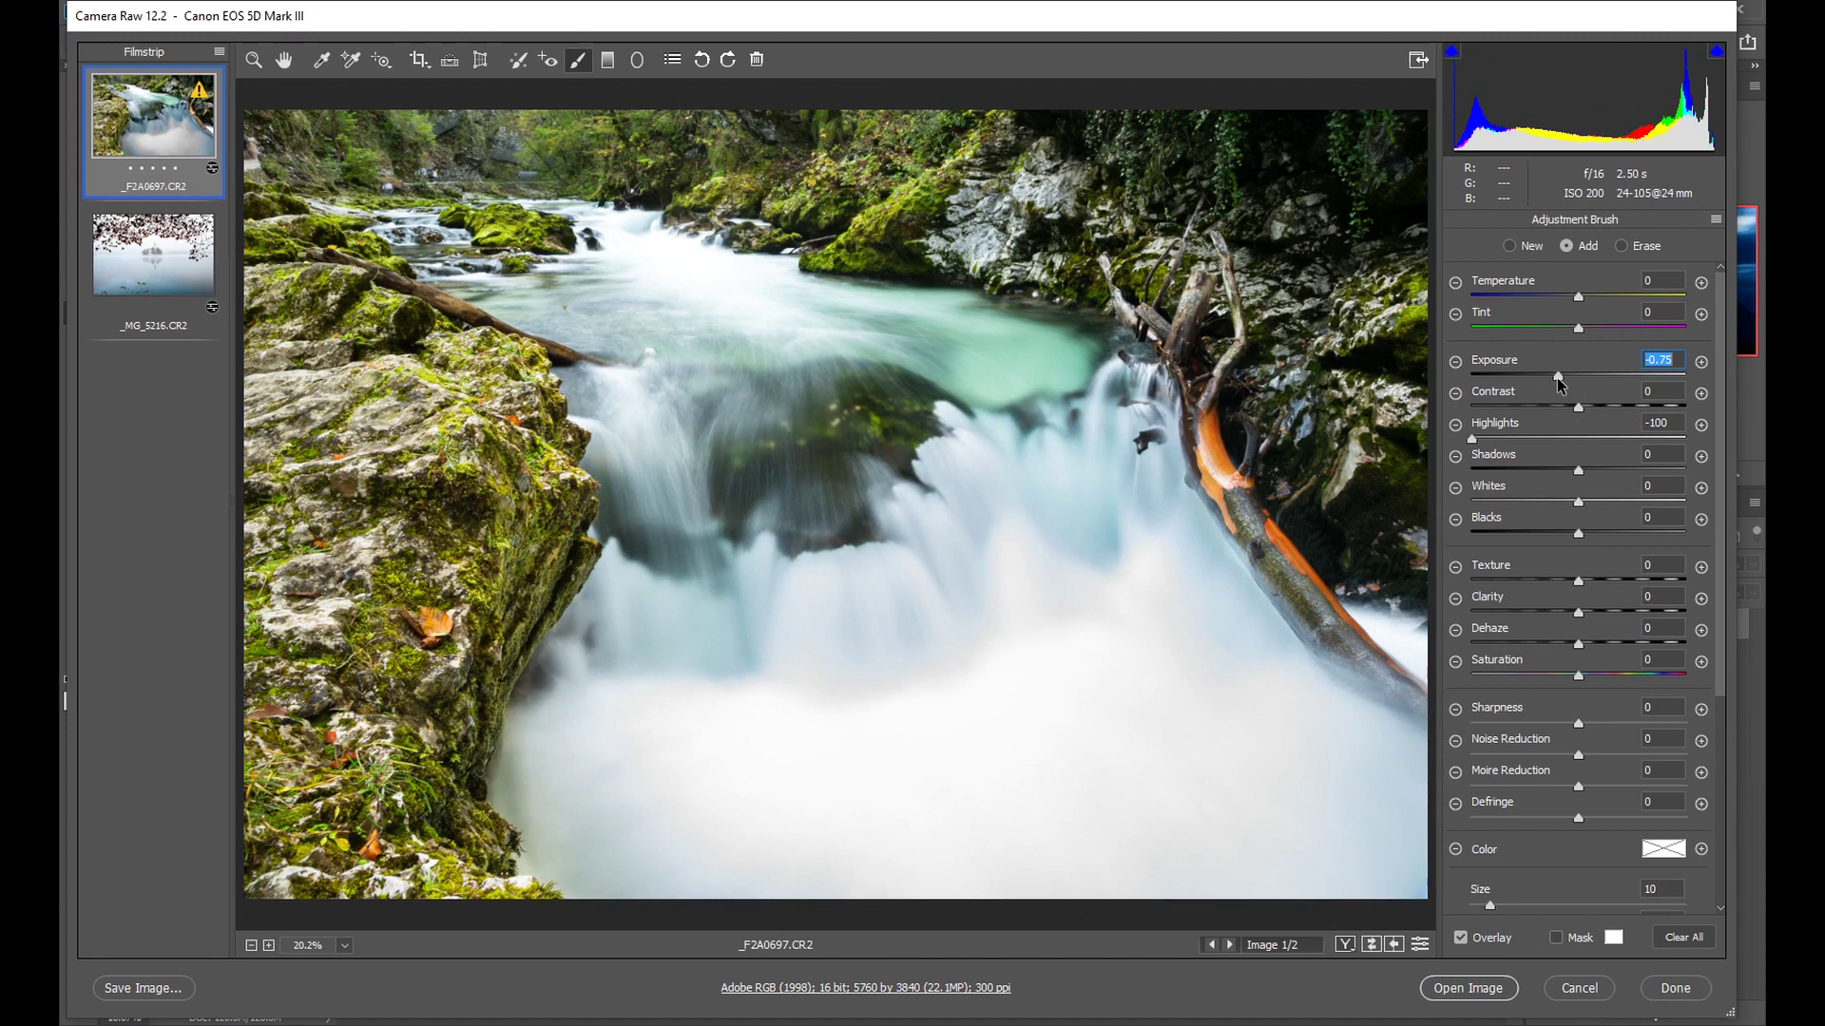
left_click_drag(1557, 378, 1565, 382)
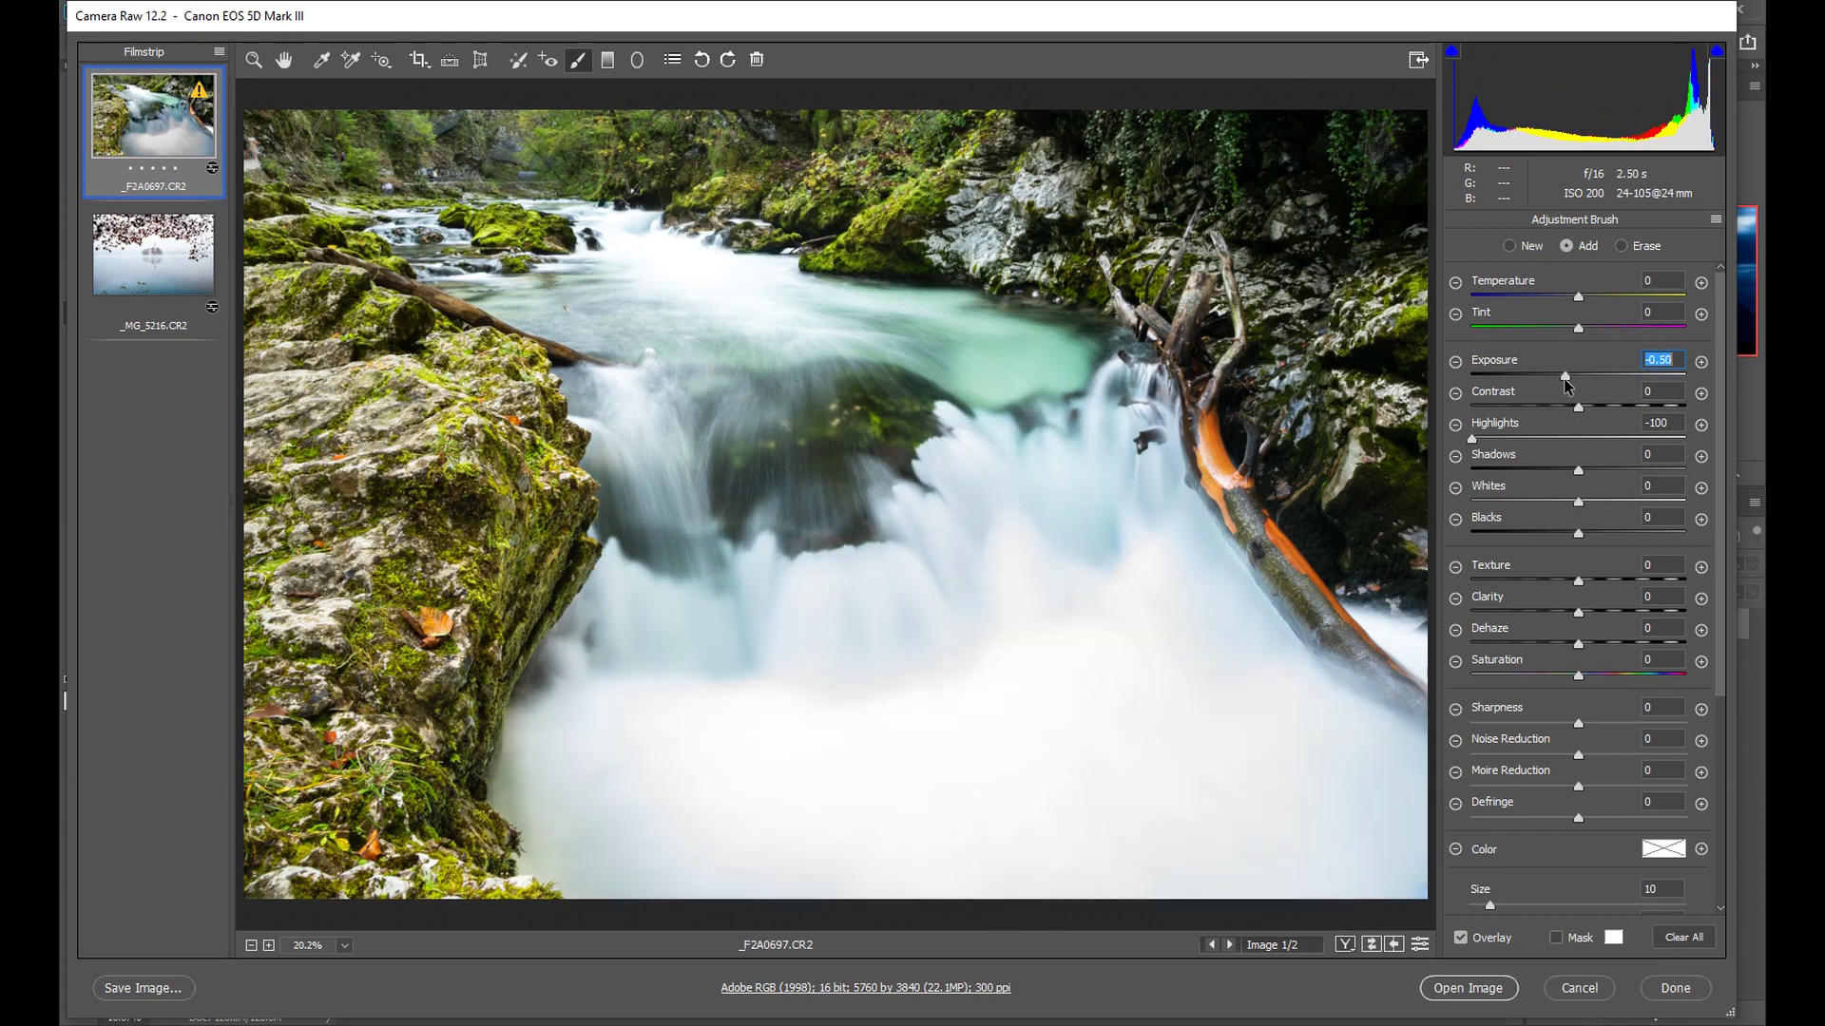
left_click(1371, 944)
left_click(1373, 947)
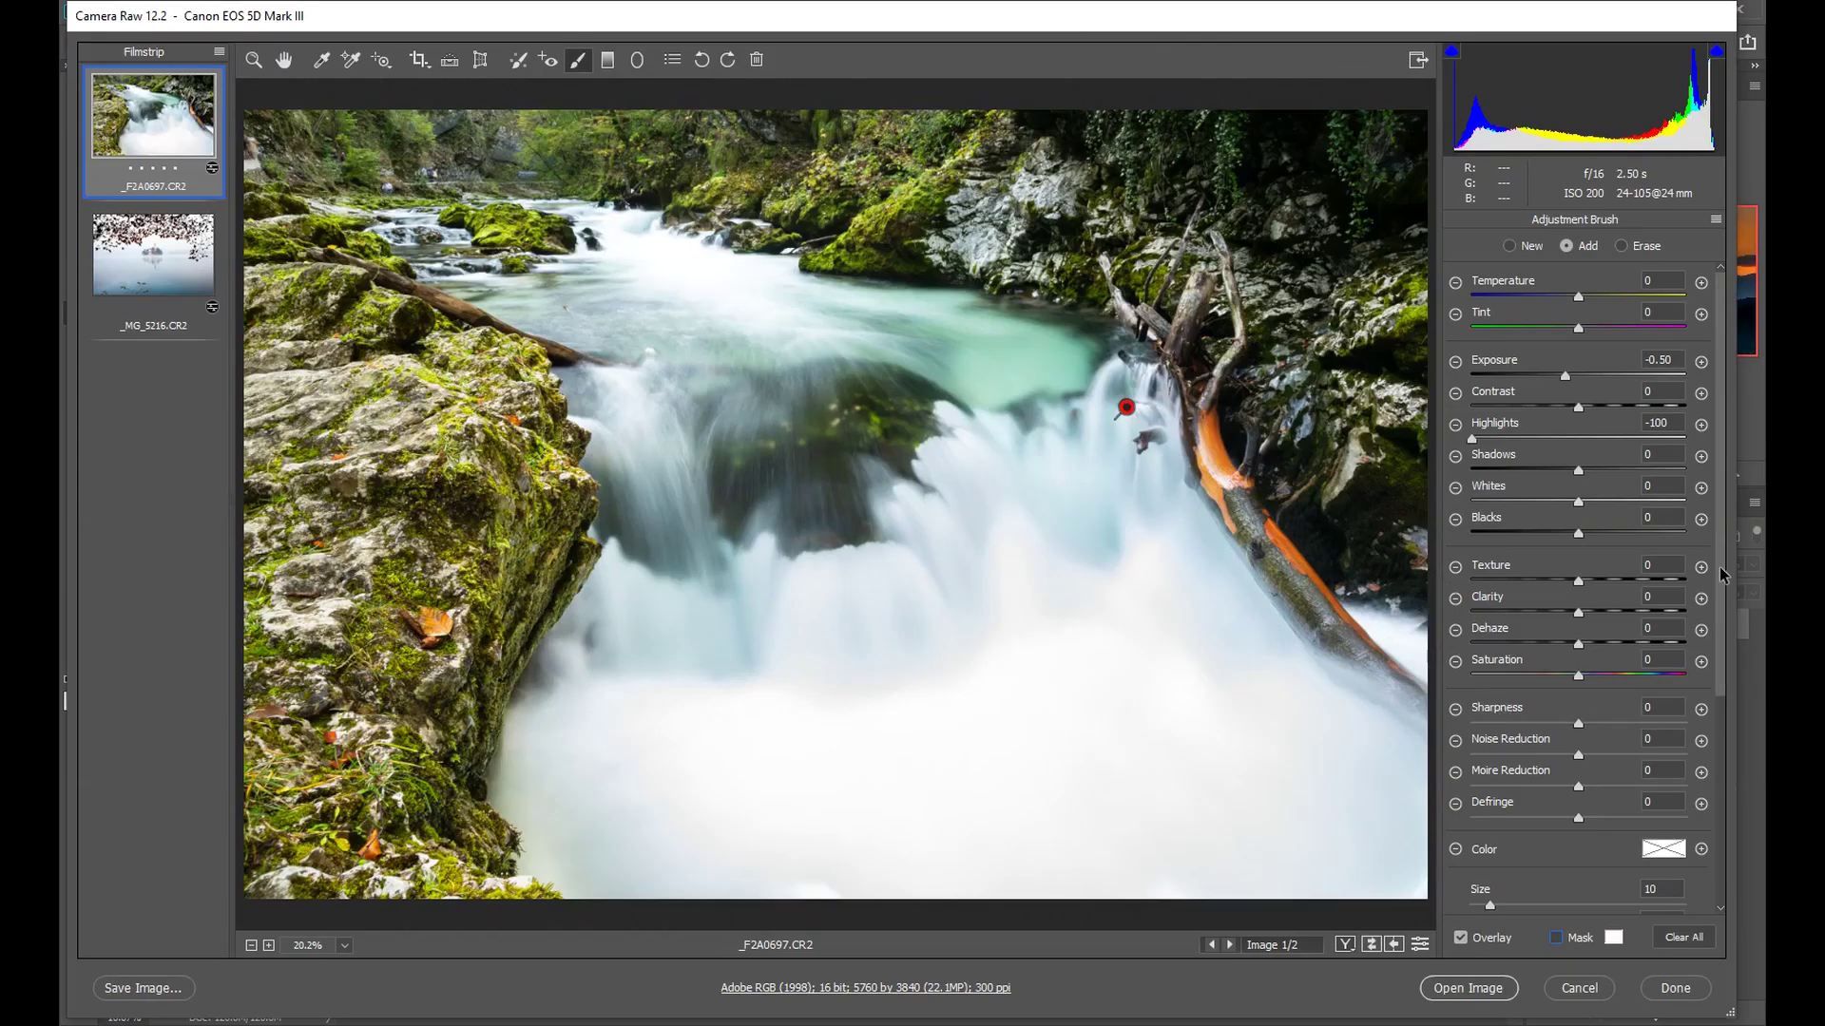
left_click_drag(1722, 558, 1723, 772)
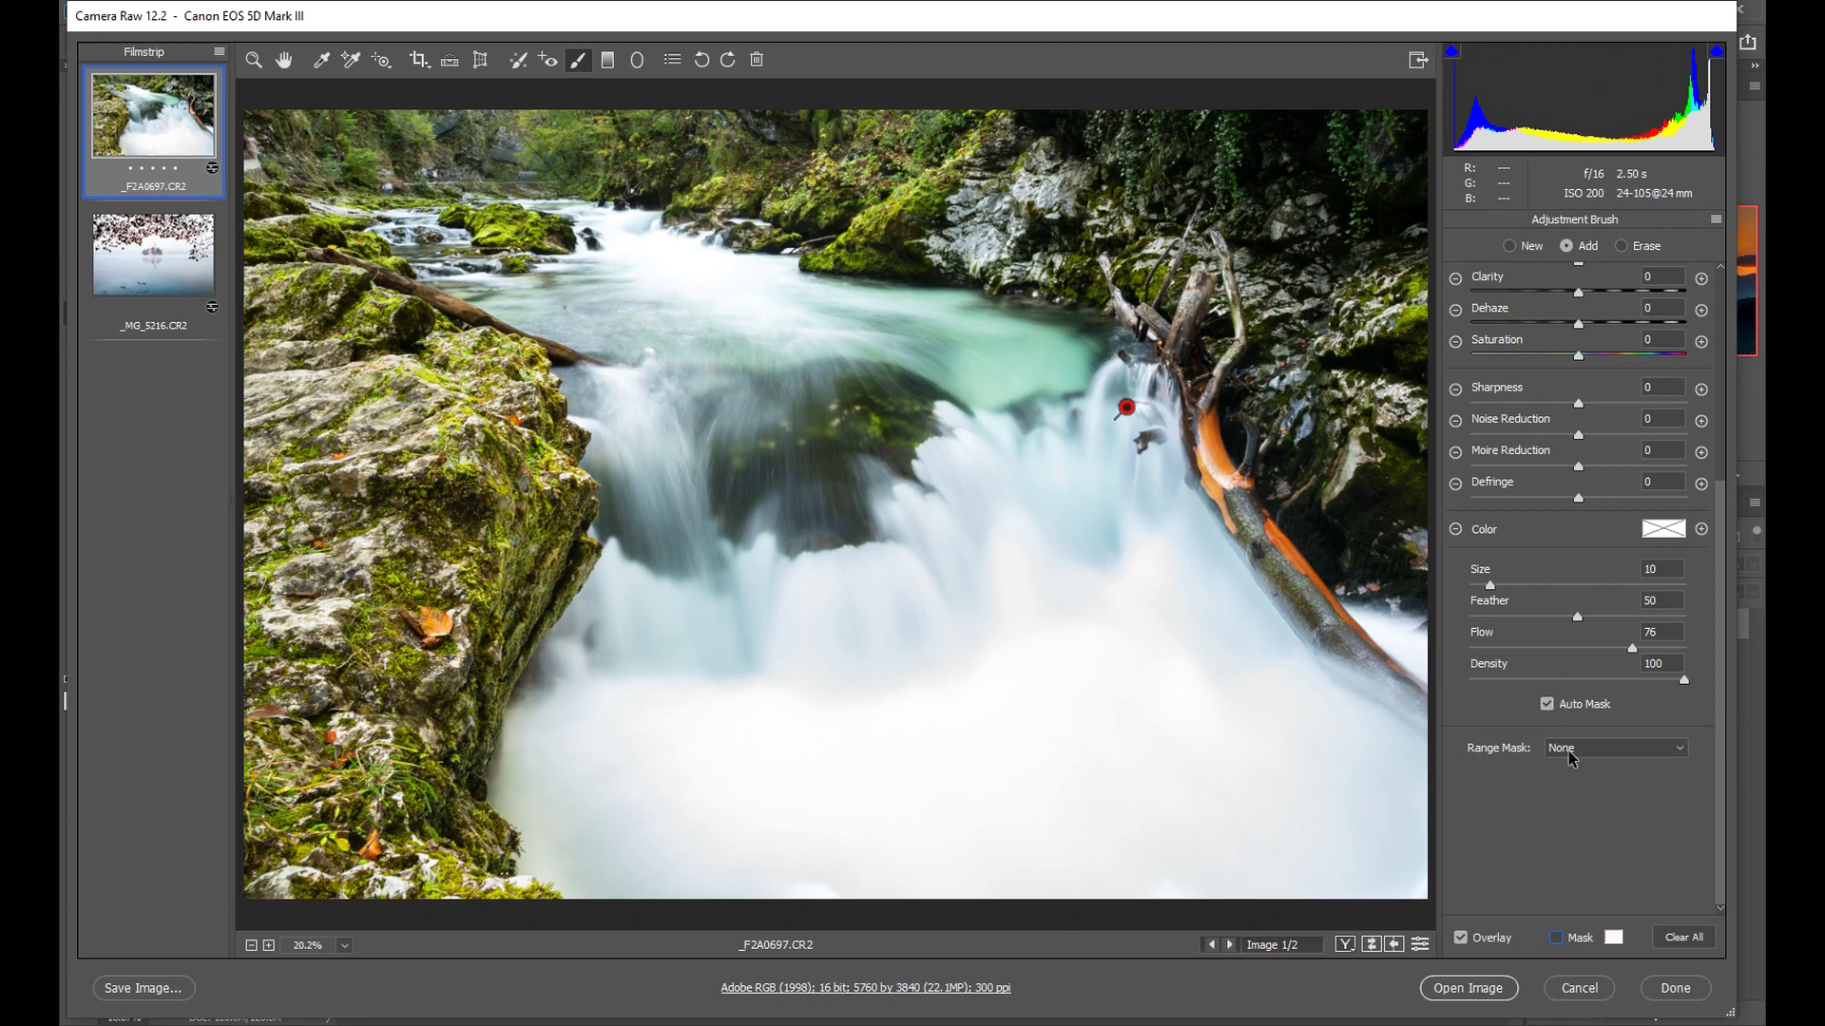
left_click(1556, 938)
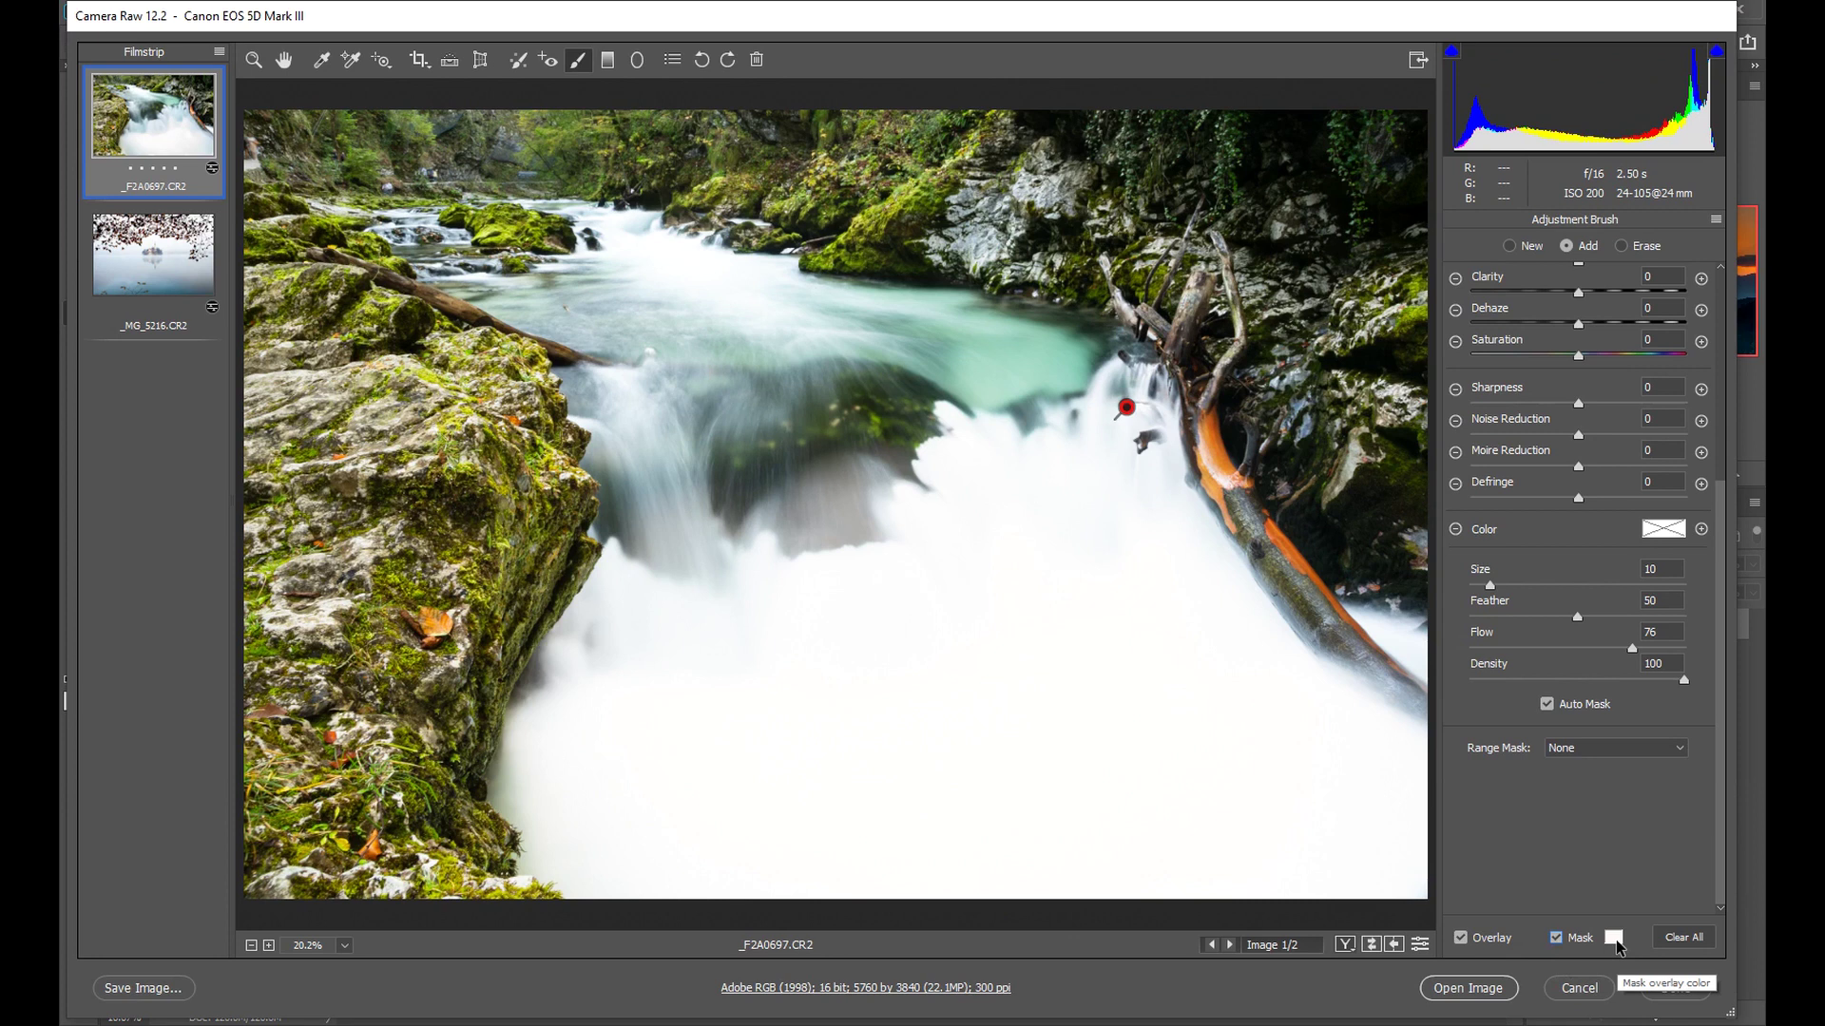
Step: Set the mask overlay colour to red for Affected Areas and confirm it
left_click(1615, 939)
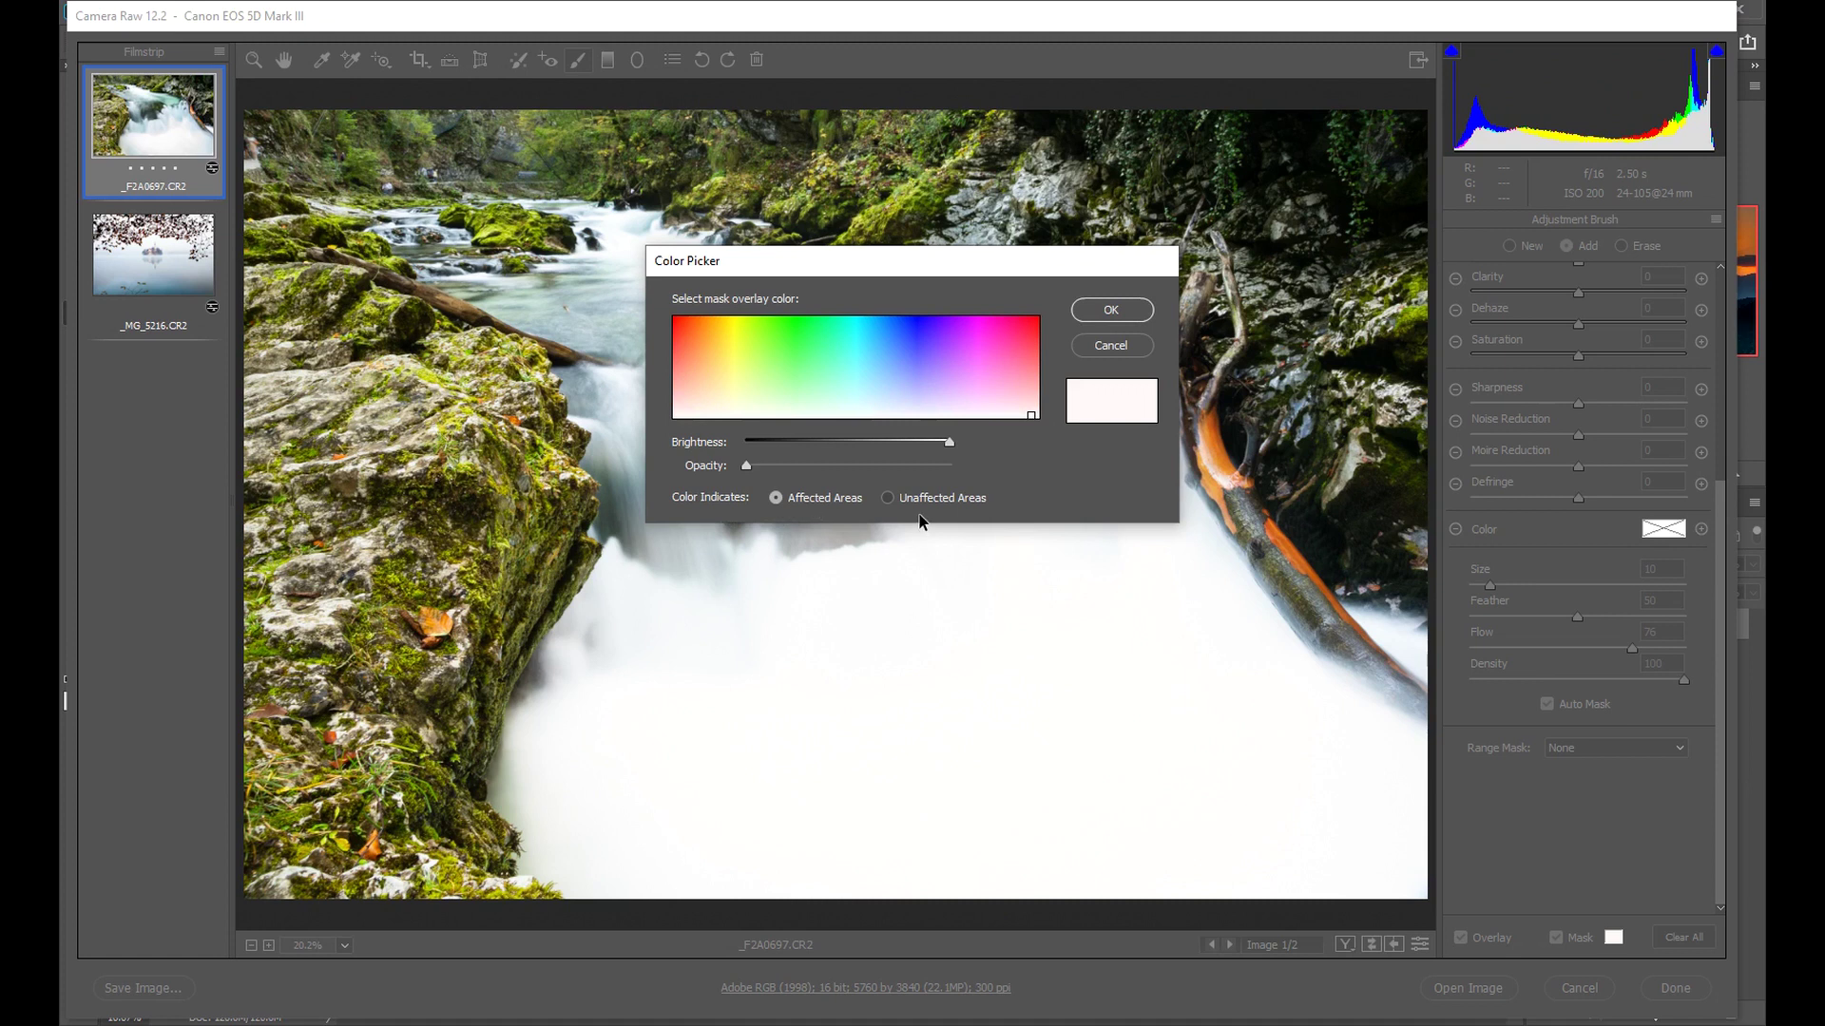
left_click(1034, 319)
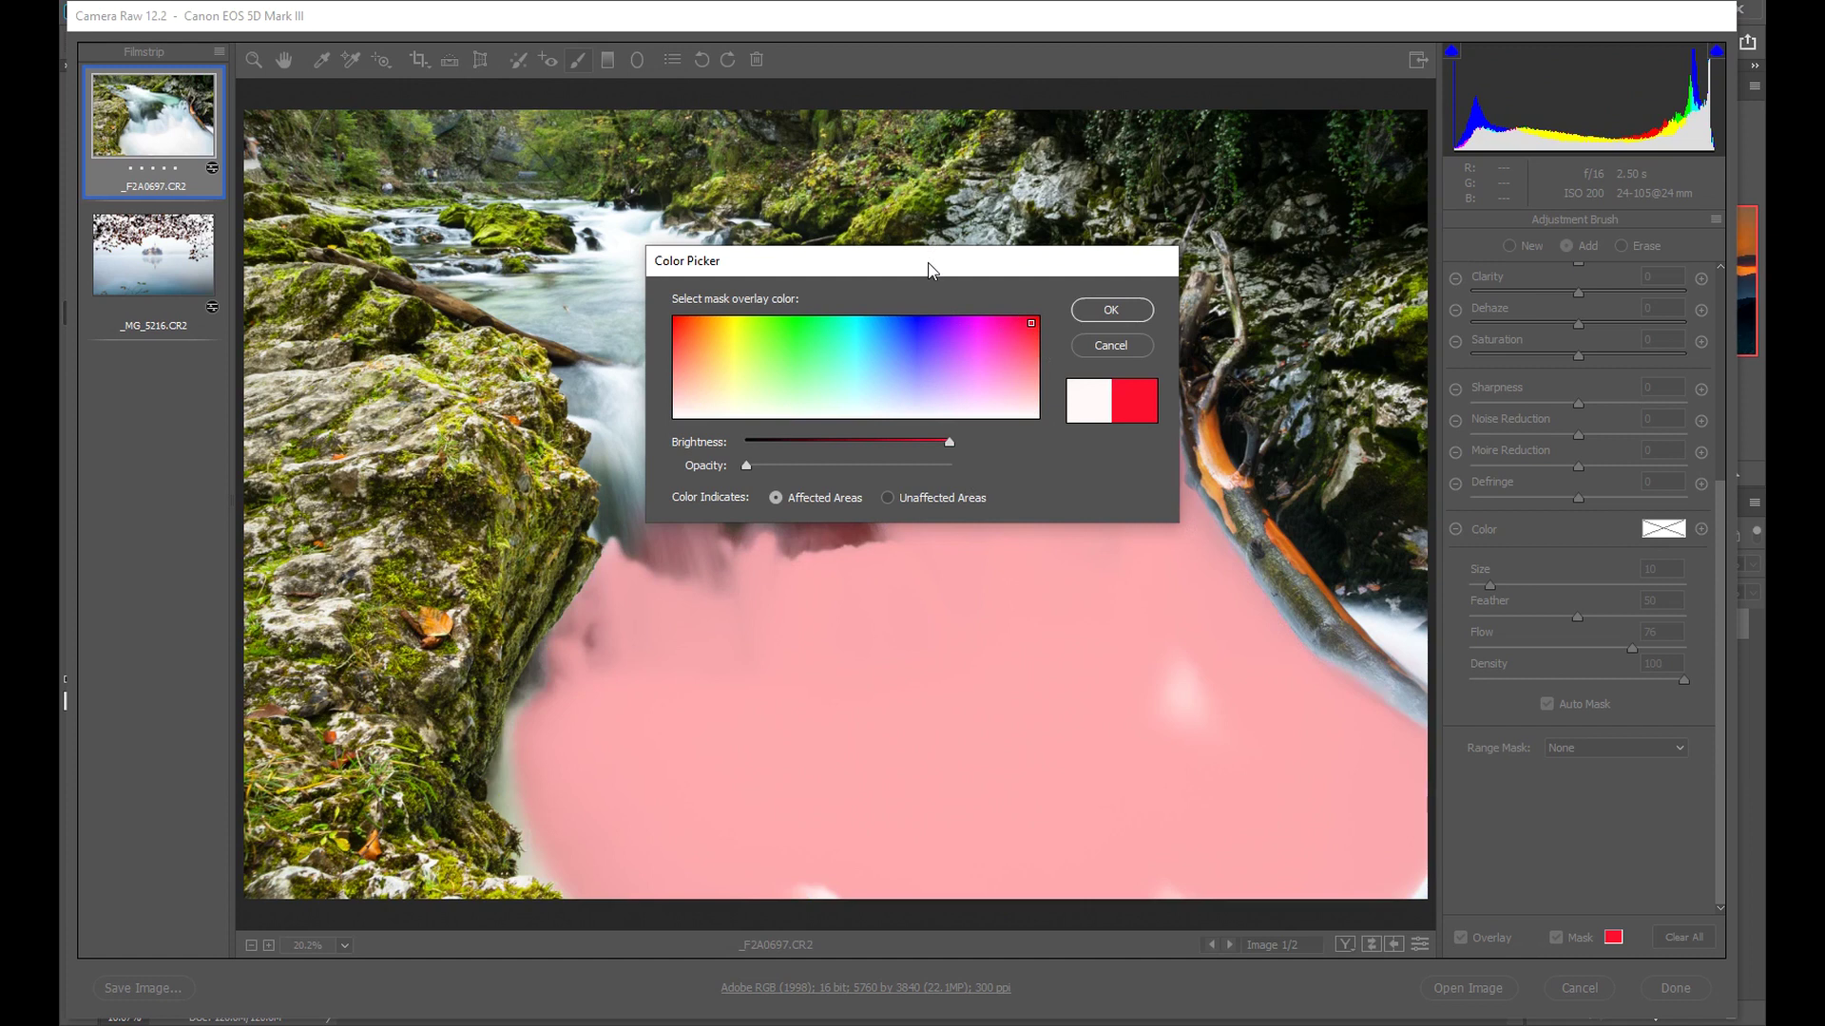
left_click_drag(929, 268, 1182, 36)
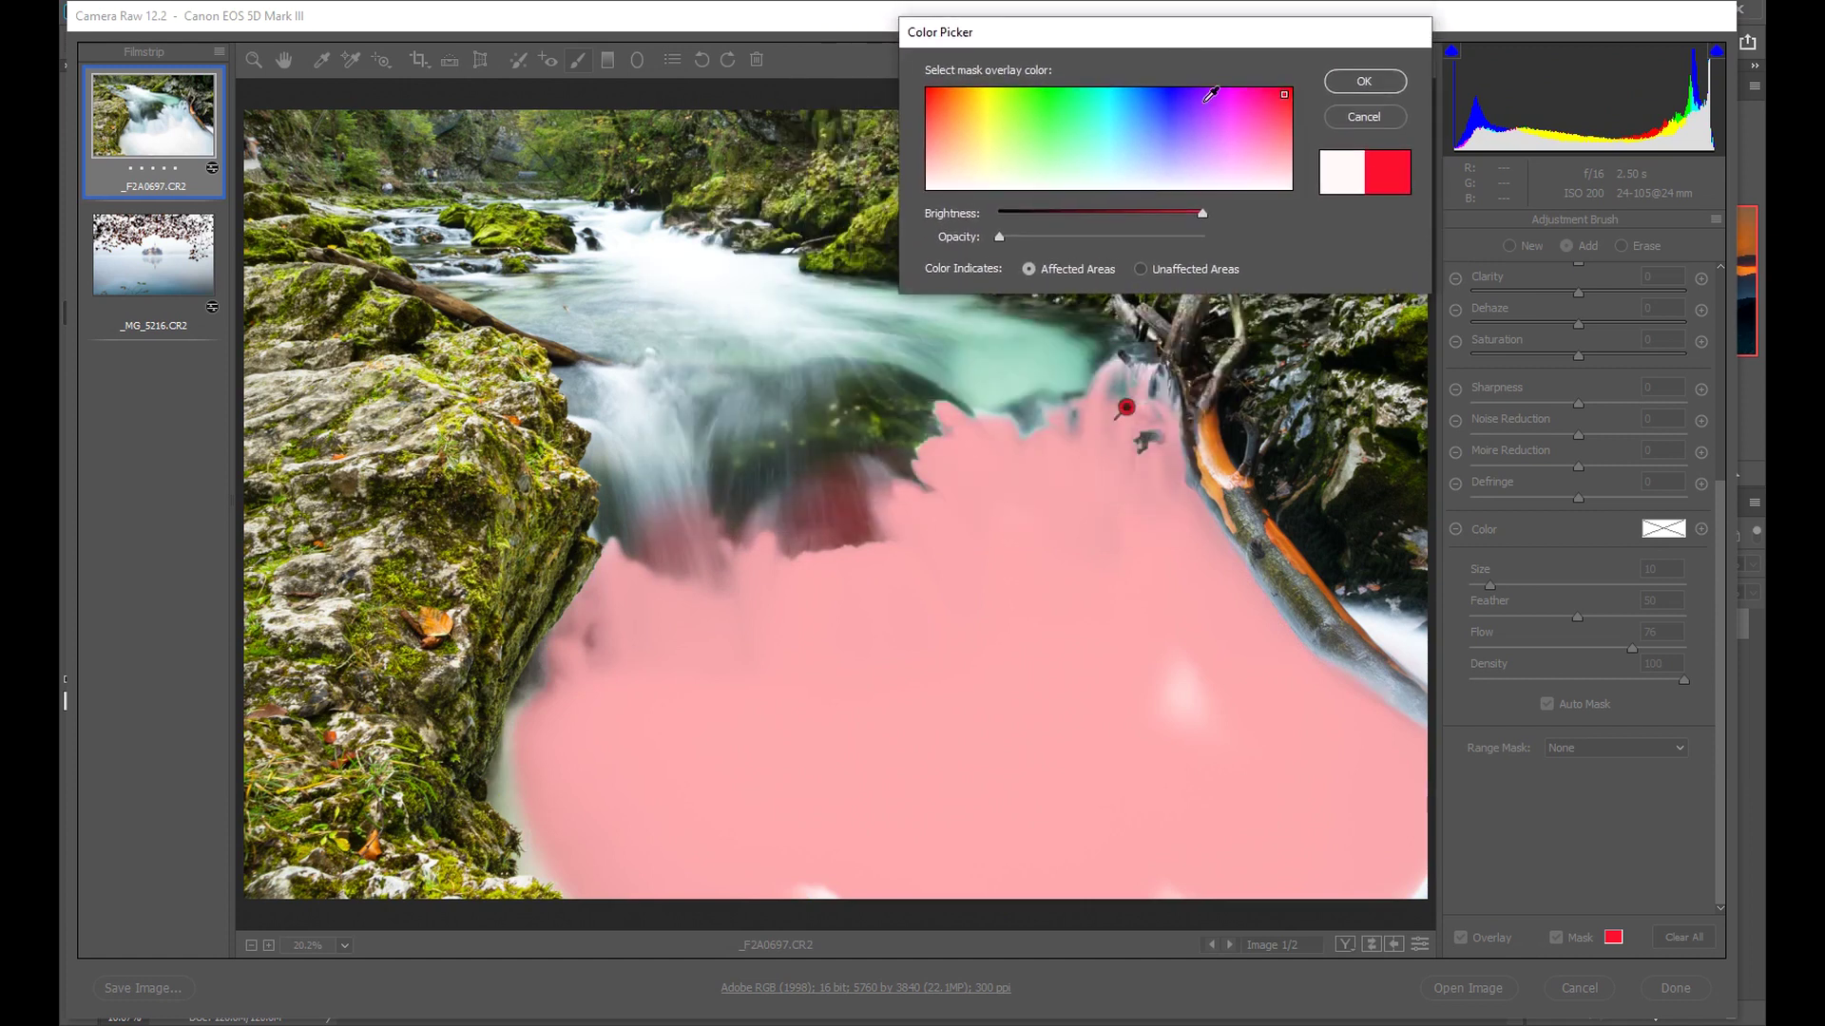
left_click(1144, 270)
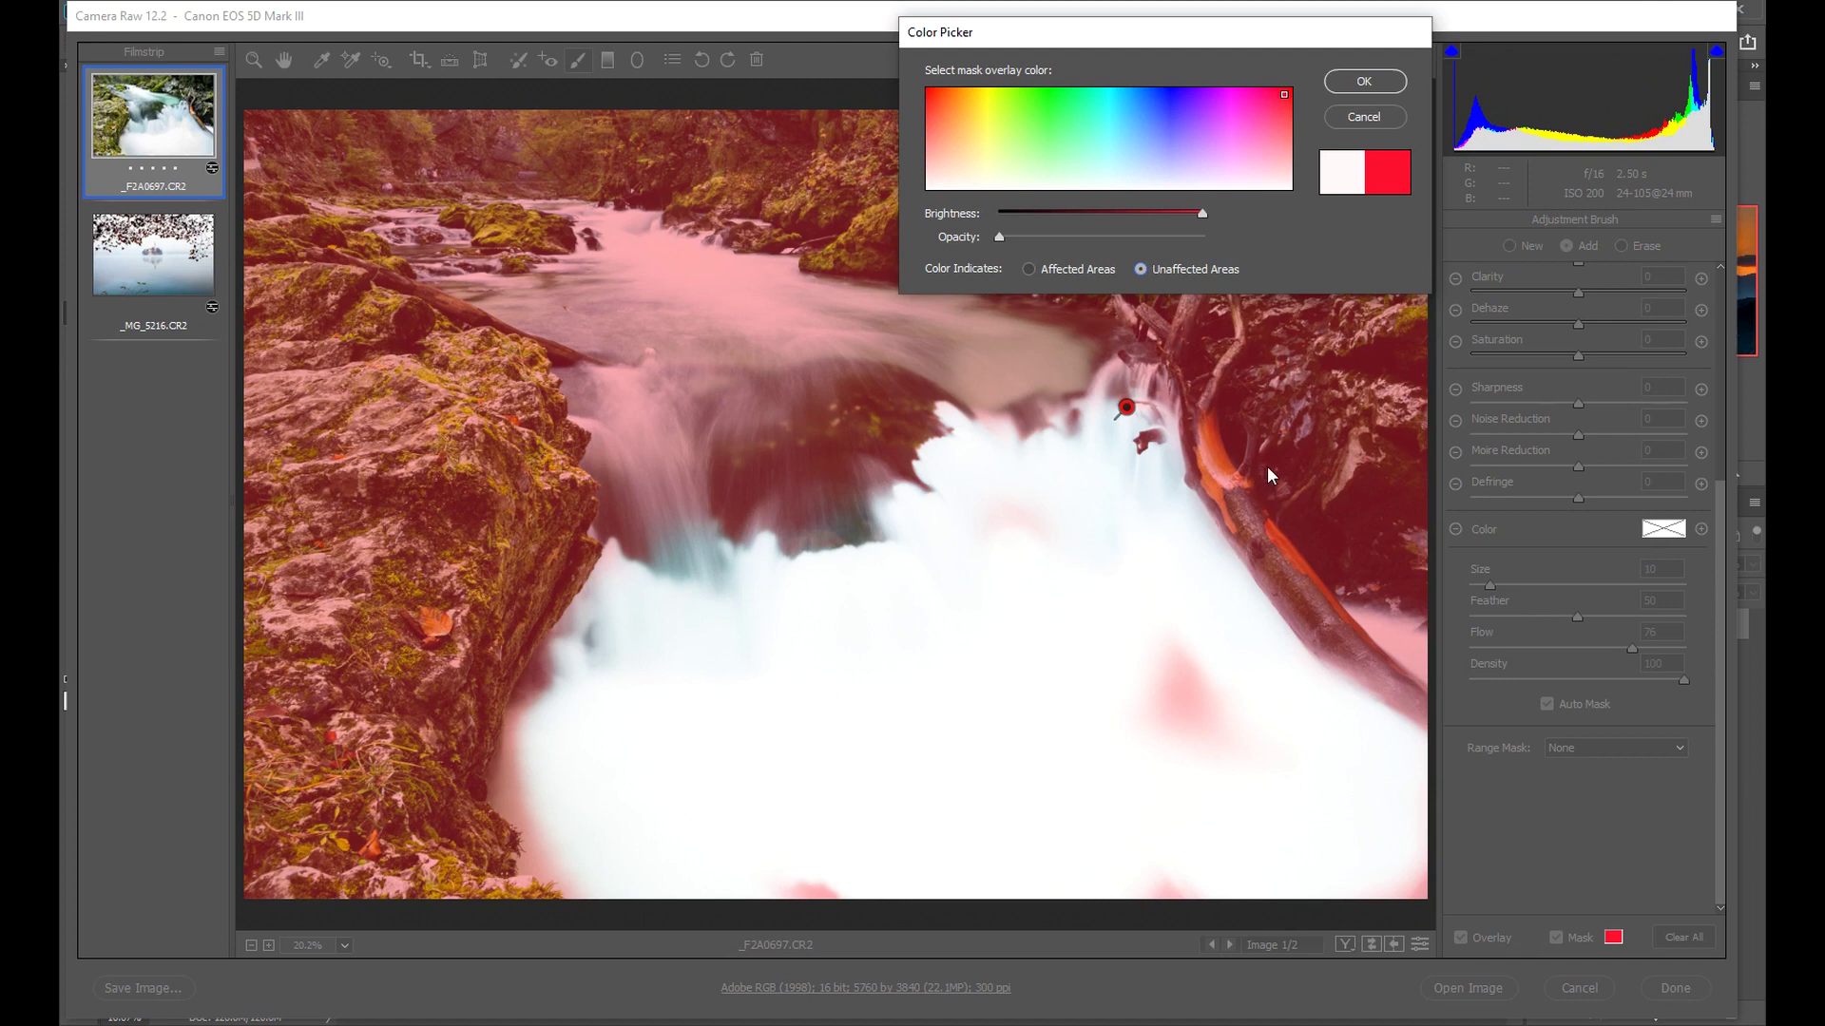
left_click(1032, 271)
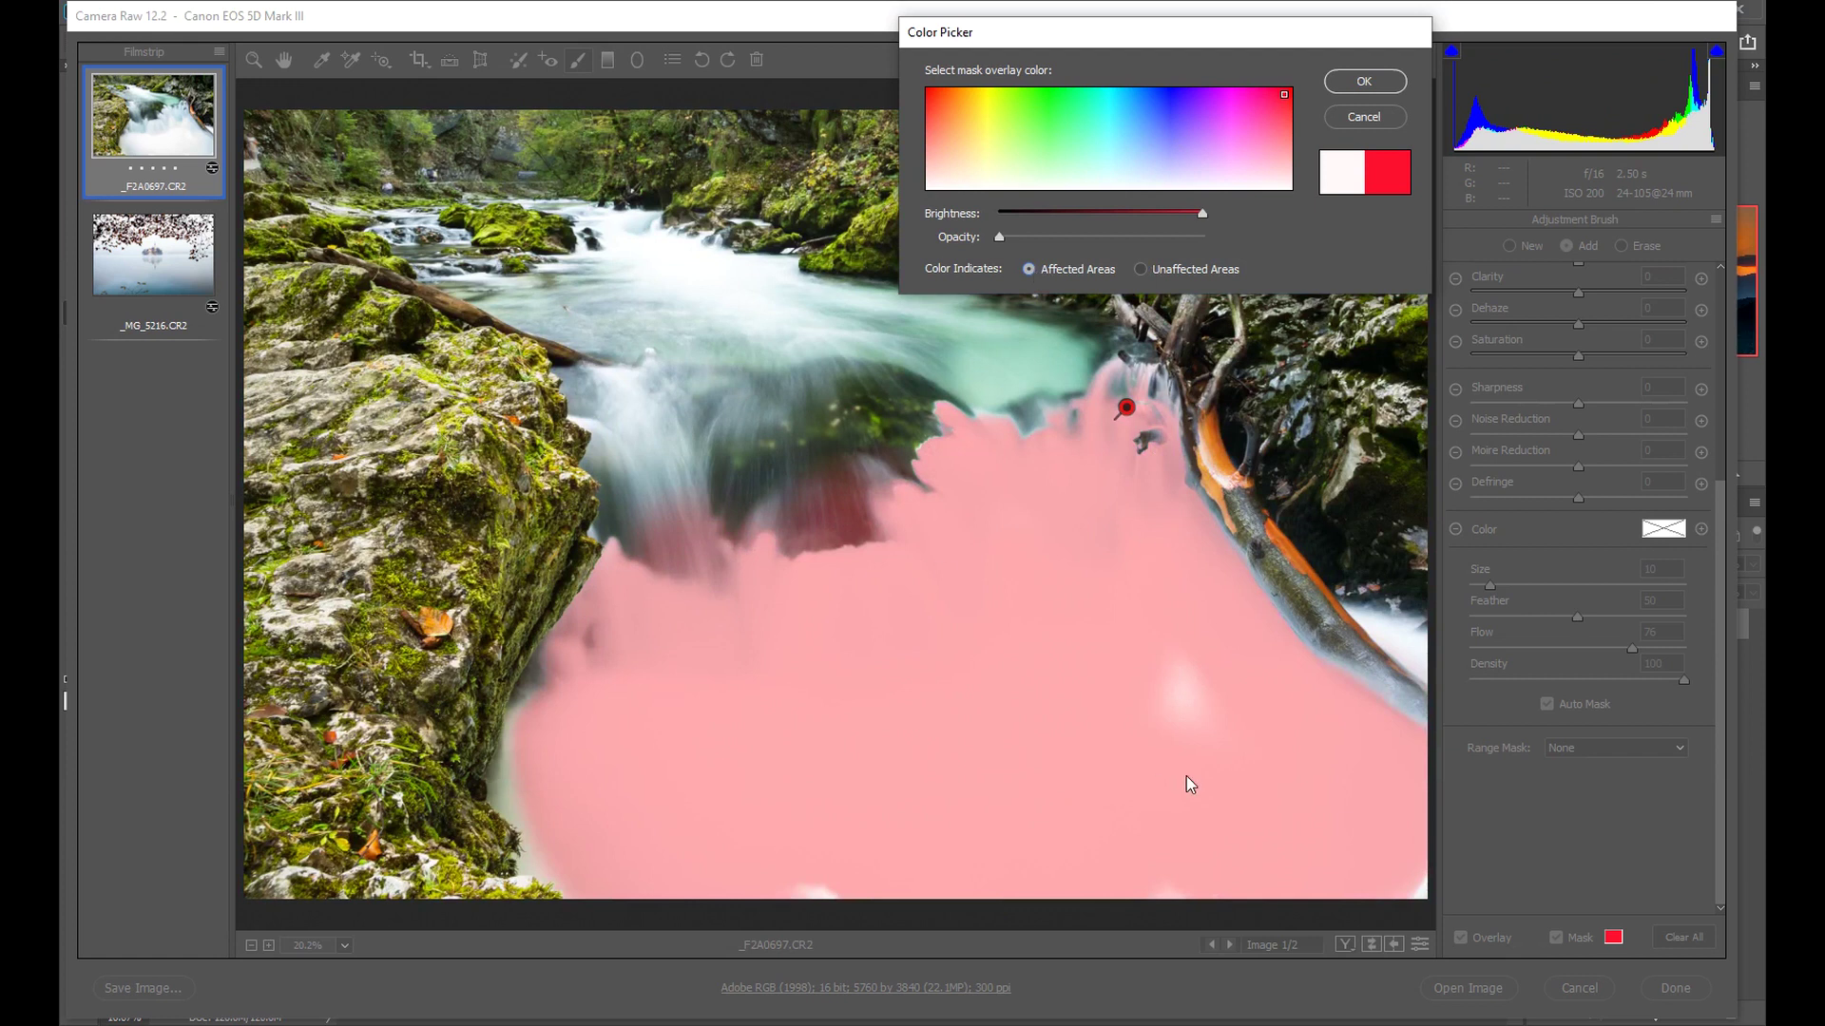
left_click_drag(1064, 41, 1019, 53)
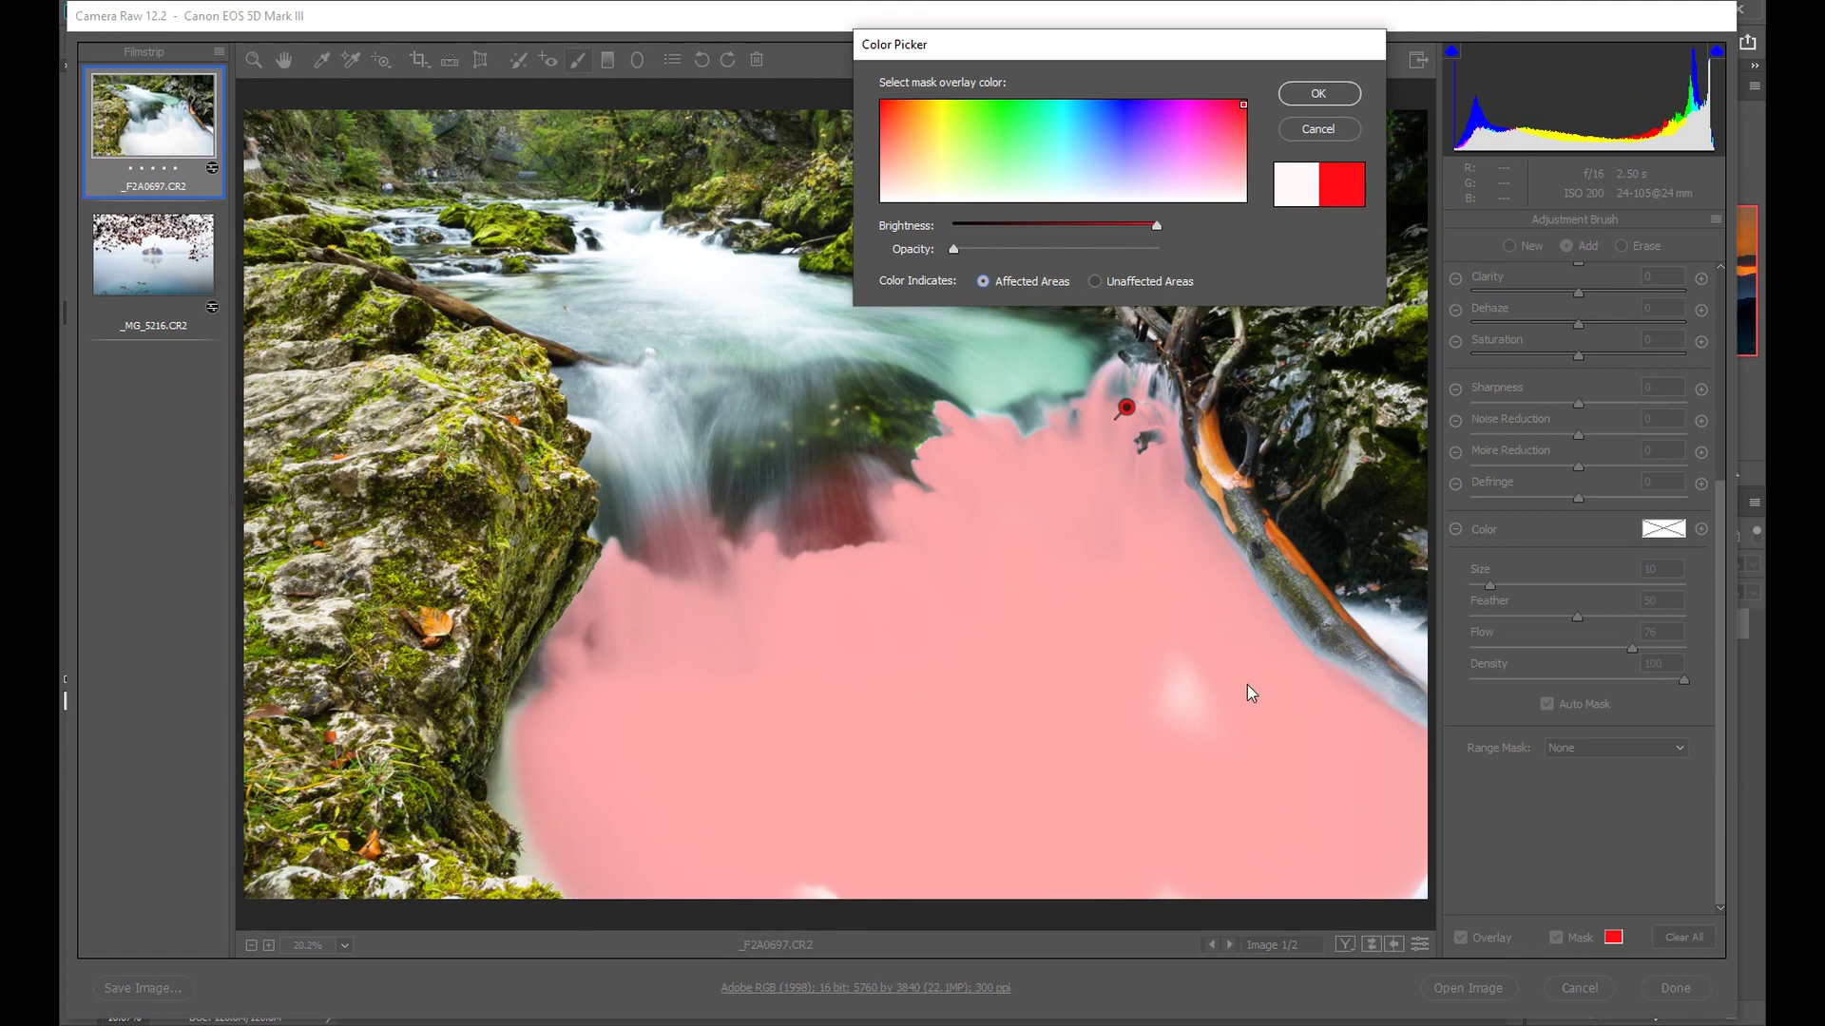
left_click(1318, 93)
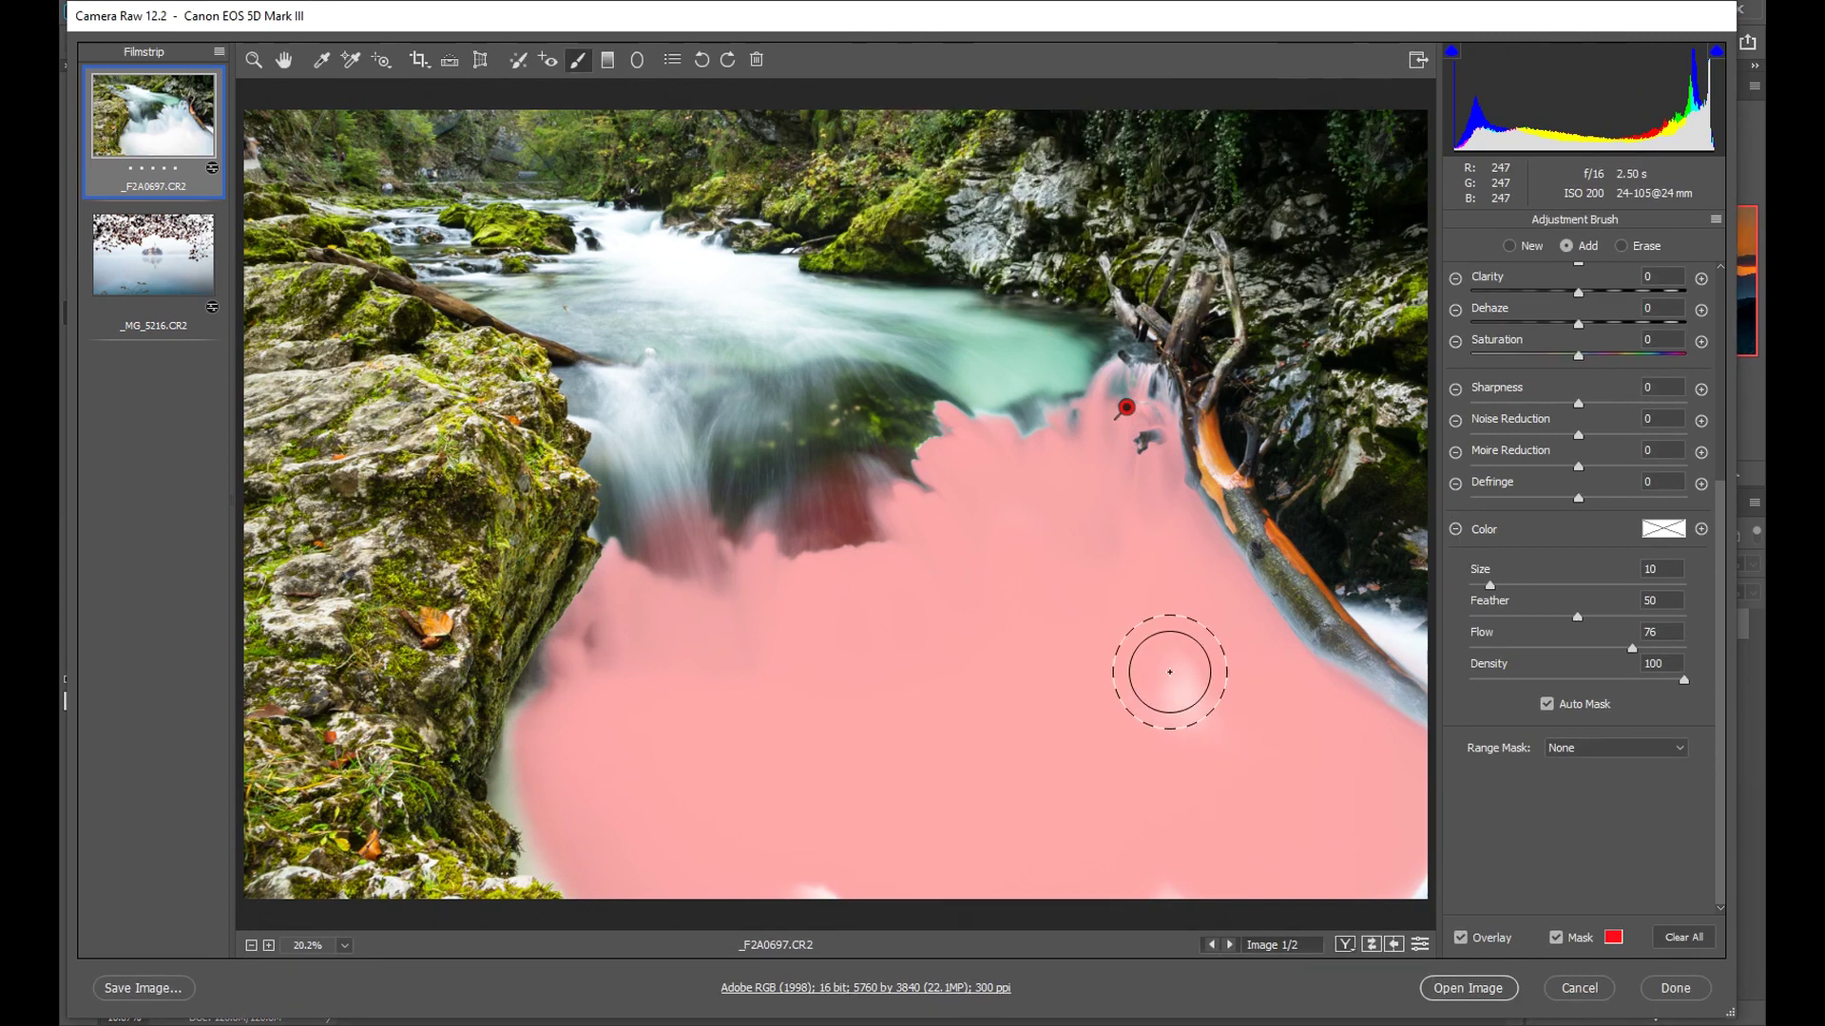
Step: Brush over the small gap at the mask's bottom edge, then hide the mask overlay
mouse_move(1179, 693)
left_mouse_down()
mouse_move(1204, 744)
mouse_move(1158, 679)
mouse_move(1225, 840)
mouse_move(1148, 888)
mouse_move(1424, 901)
mouse_move(1436, 879)
mouse_move(1396, 906)
mouse_move(1413, 885)
mouse_move(882, 877)
mouse_move(780, 880)
mouse_move(839, 904)
mouse_move(707, 904)
mouse_move(594, 874)
mouse_move(543, 835)
mouse_move(526, 789)
mouse_move(543, 718)
mouse_move(621, 598)
mouse_move(655, 614)
mouse_move(872, 578)
mouse_move(931, 519)
mouse_move(947, 427)
mouse_move(931, 450)
mouse_move(1124, 428)
mouse_move(1187, 598)
mouse_move(1368, 788)
left_mouse_up()
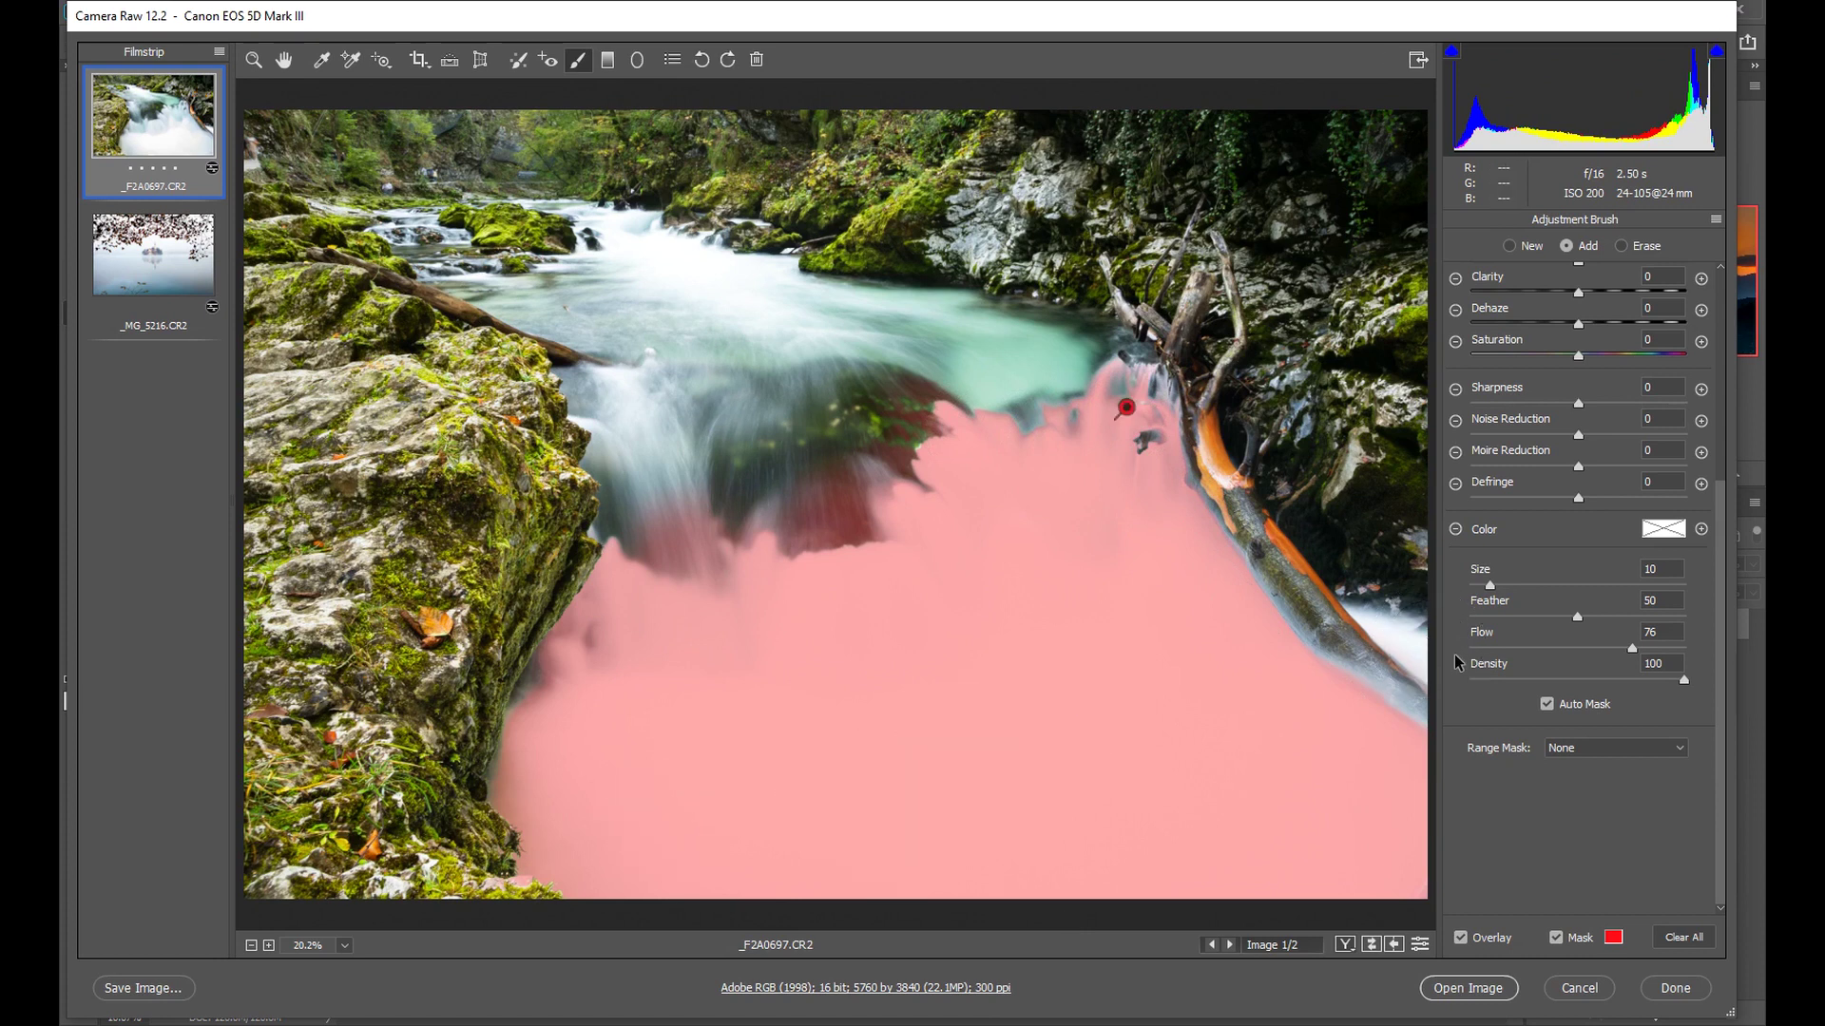
left_click(1566, 940)
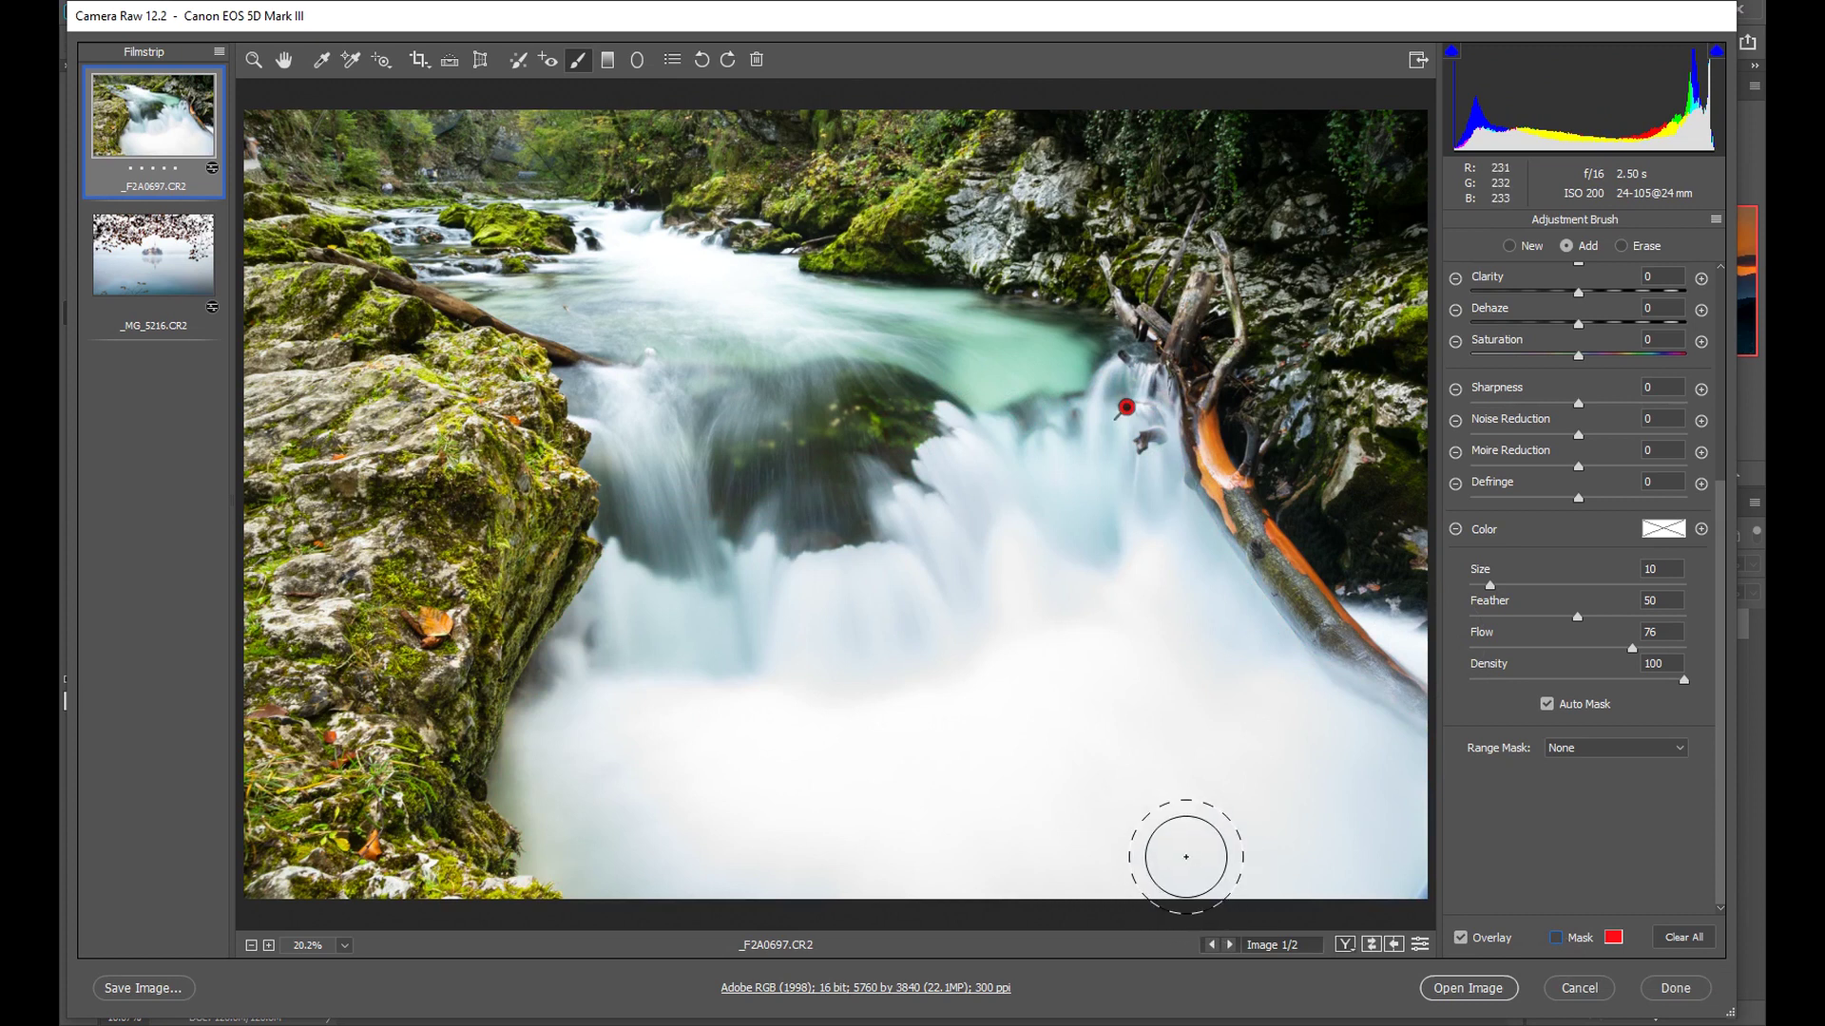
Step: Switch the brush to New and compare the photo with and without local adjustments
key("n")
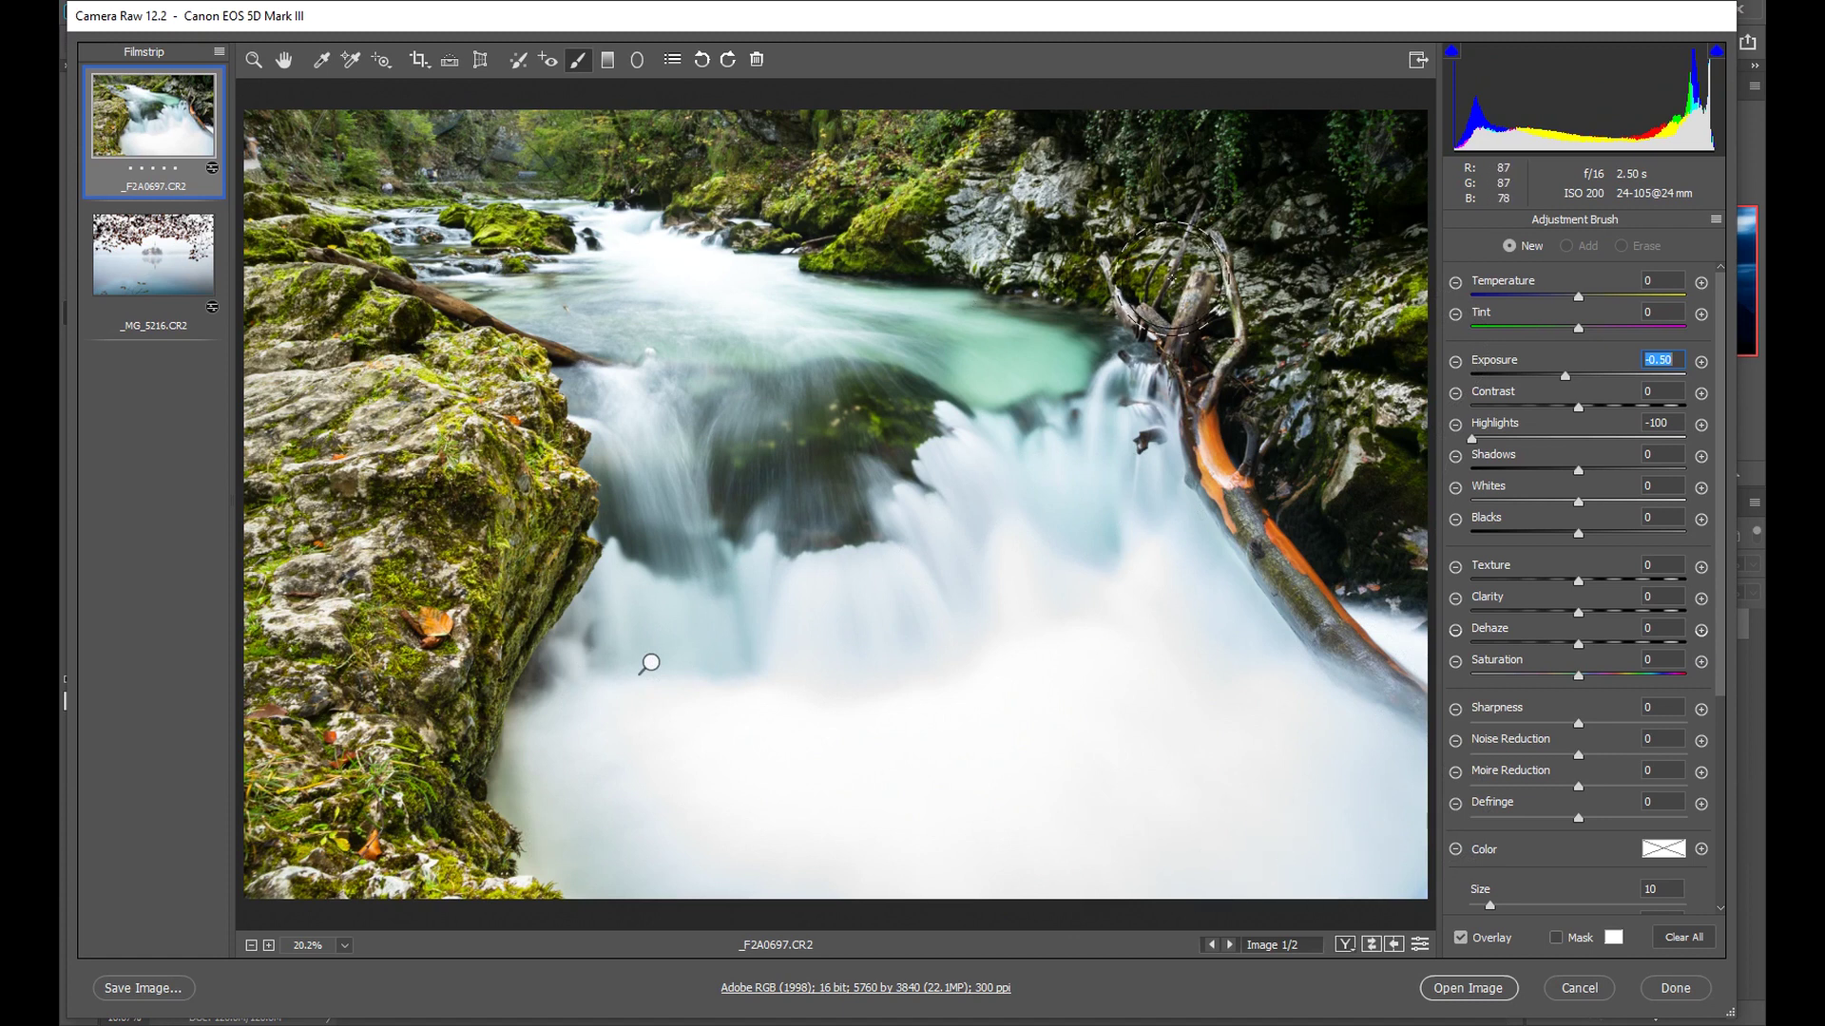
left_click(1371, 943)
left_click(1371, 946)
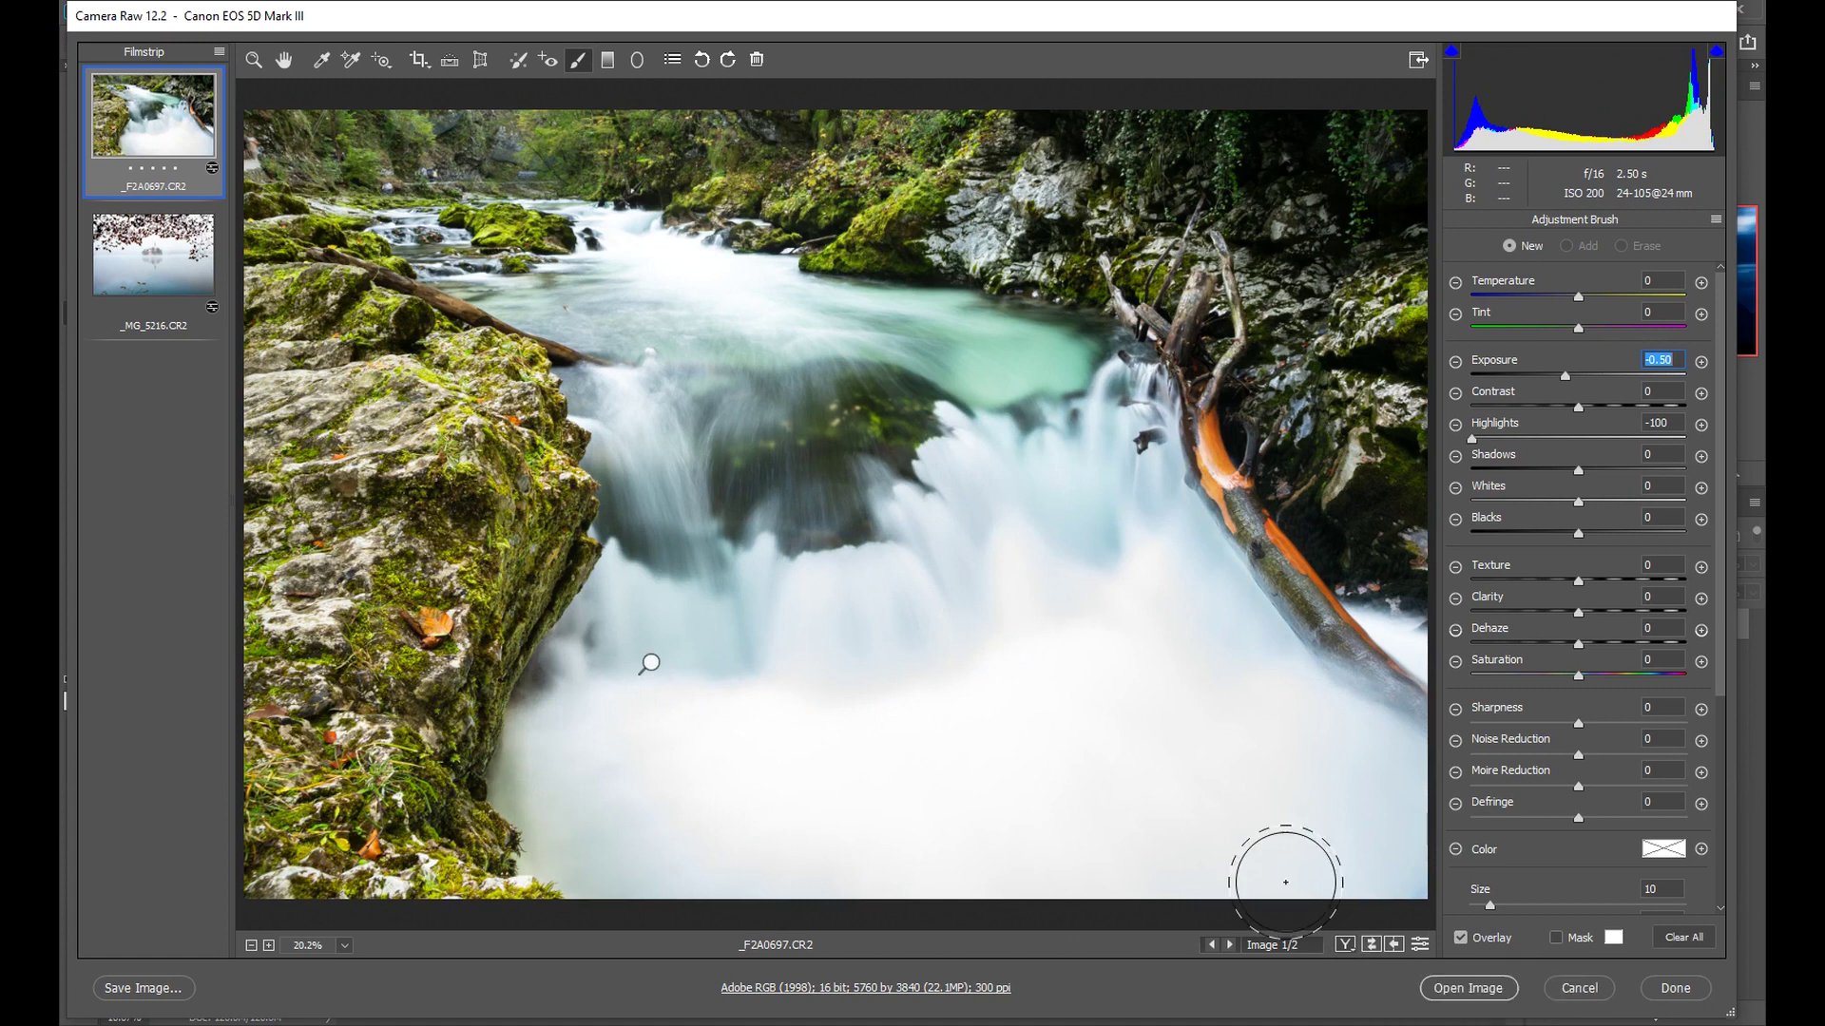
Step: Open the misty lake photo _MG_5216.CR2 and set brush Feather to 10
left_click(157, 283)
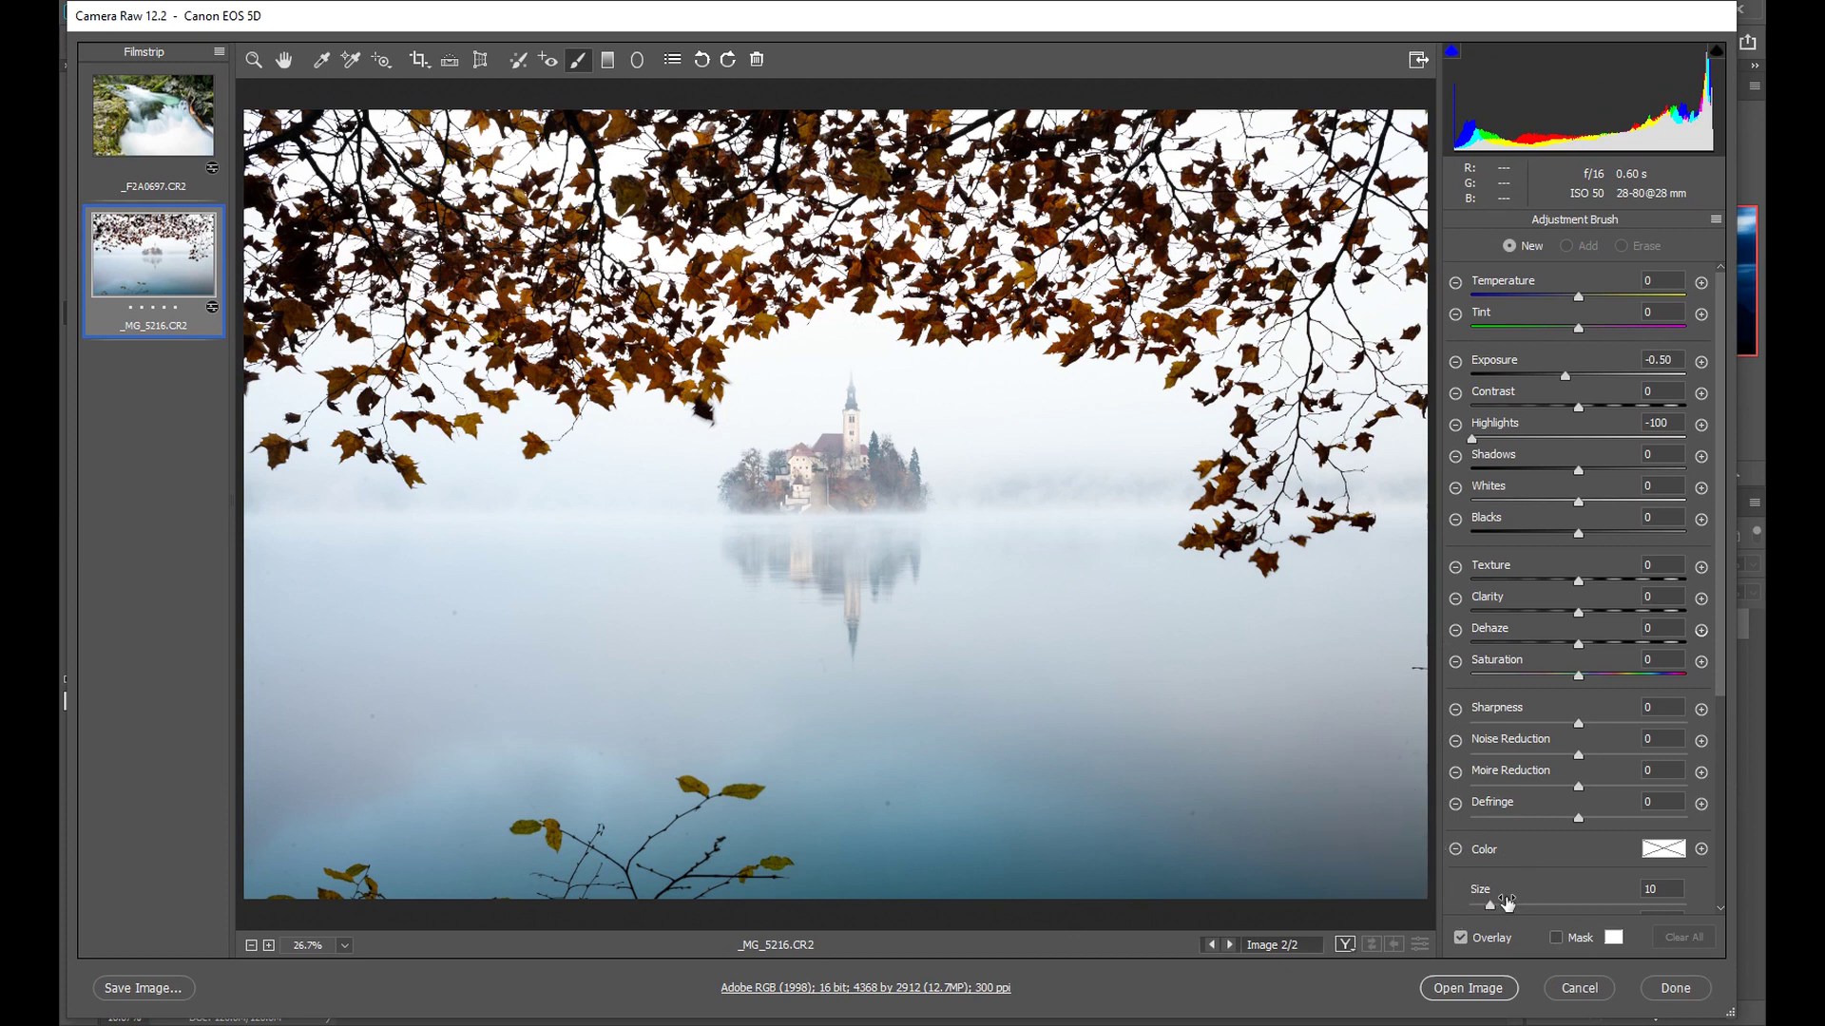
left_click_drag(1720, 648, 1722, 827)
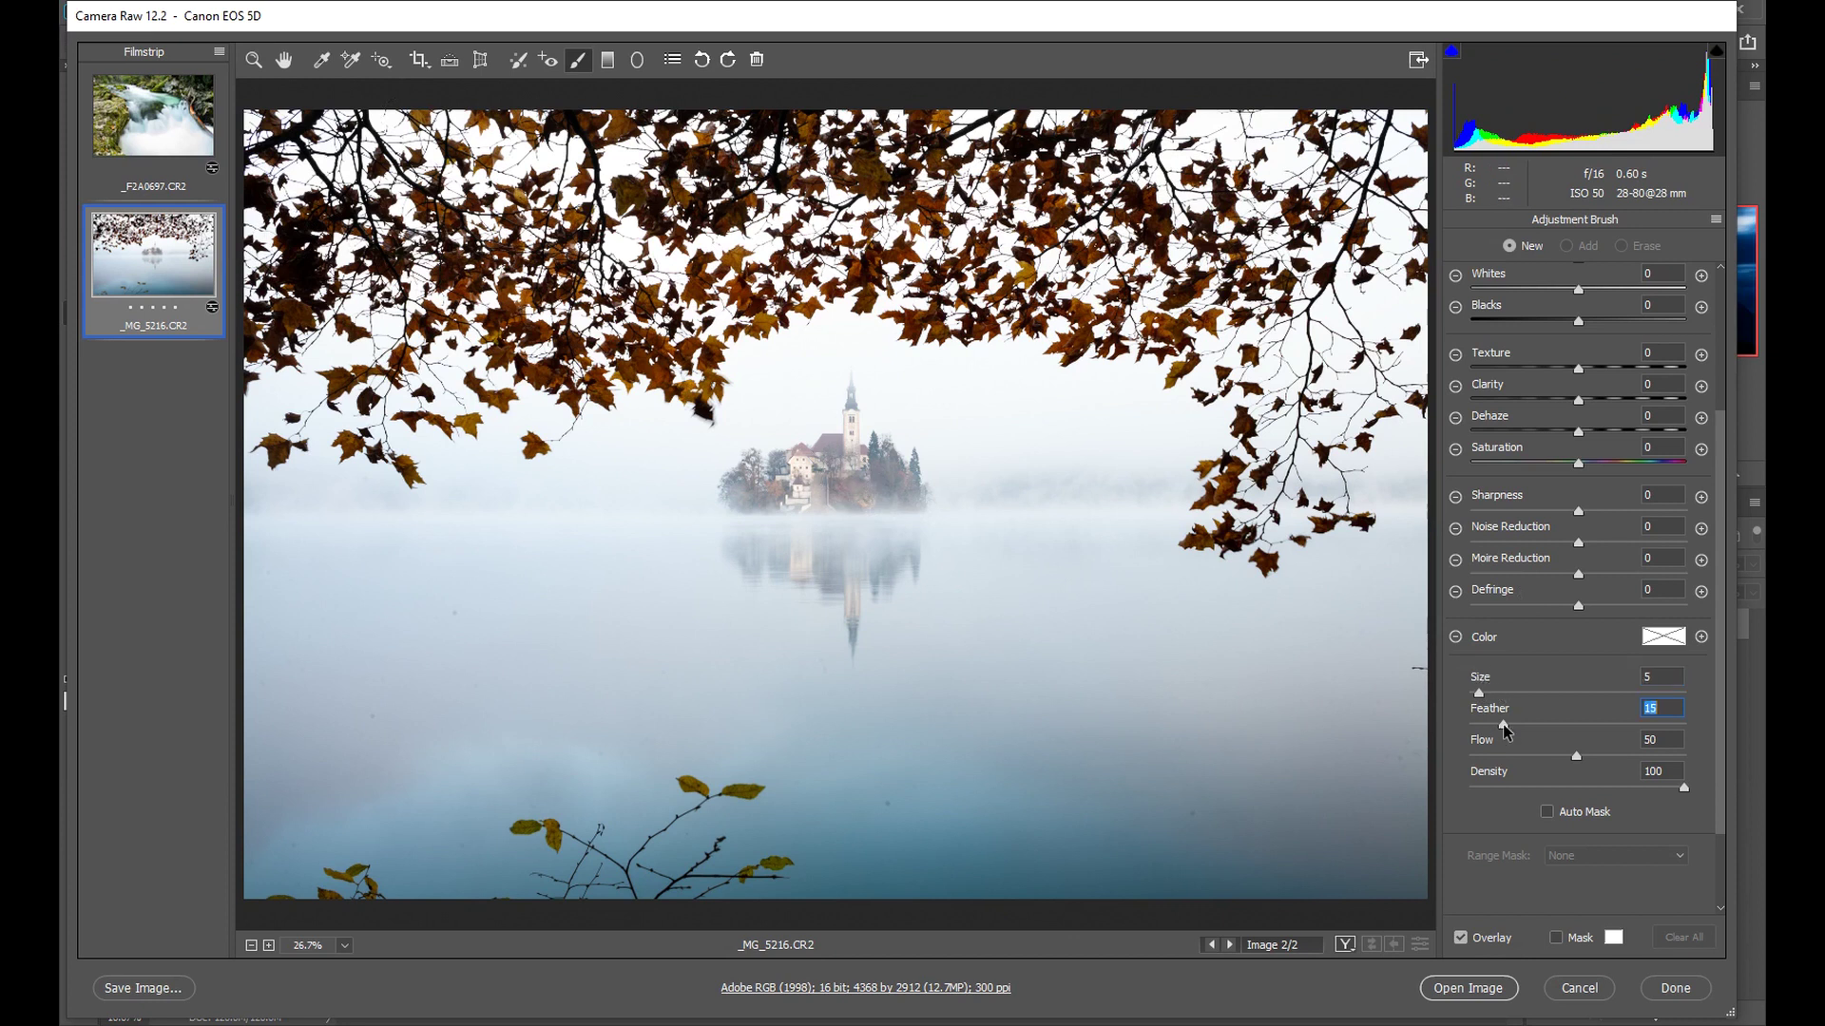
left_click_drag(1503, 723, 1493, 730)
Step: Bring the brush Highlights and Exposure back to 0 for the new adjustment
scroll(1615, 570, "up", 4)
left_click_drag(1559, 439, 1578, 443)
left_click_drag(1572, 376, 1577, 375)
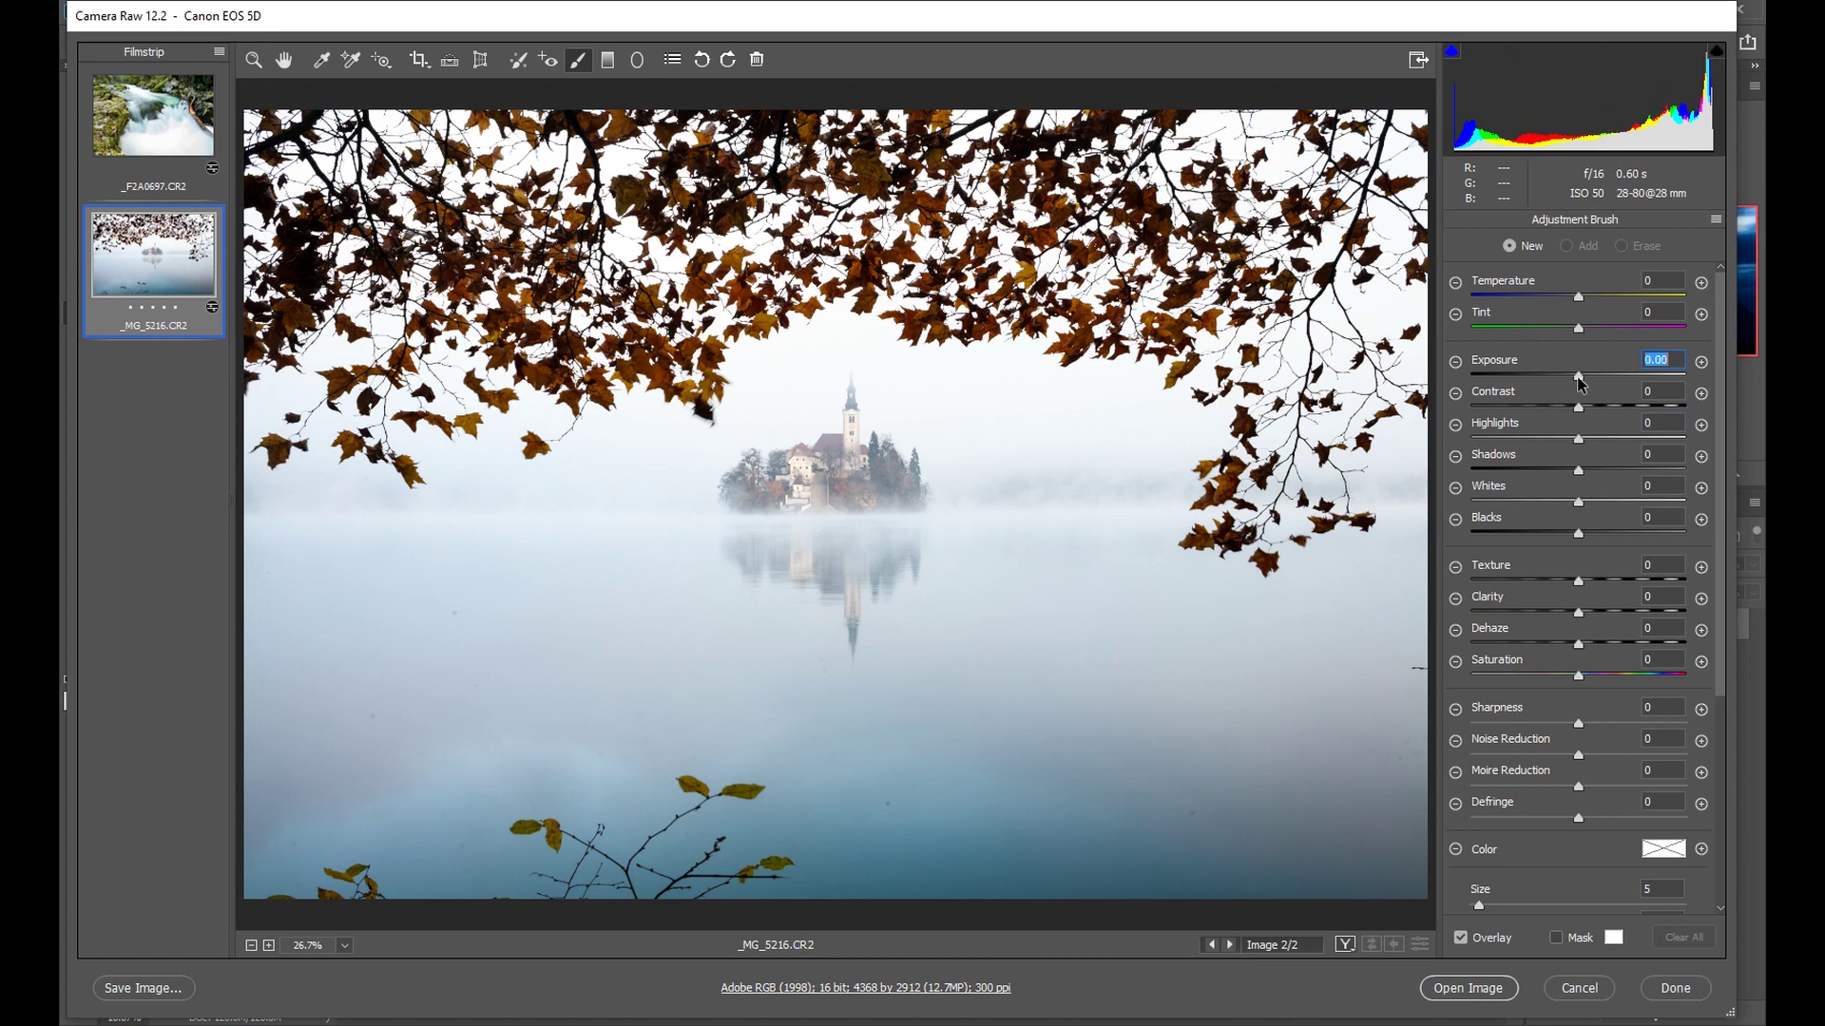
scroll(1606, 571, "down", 3)
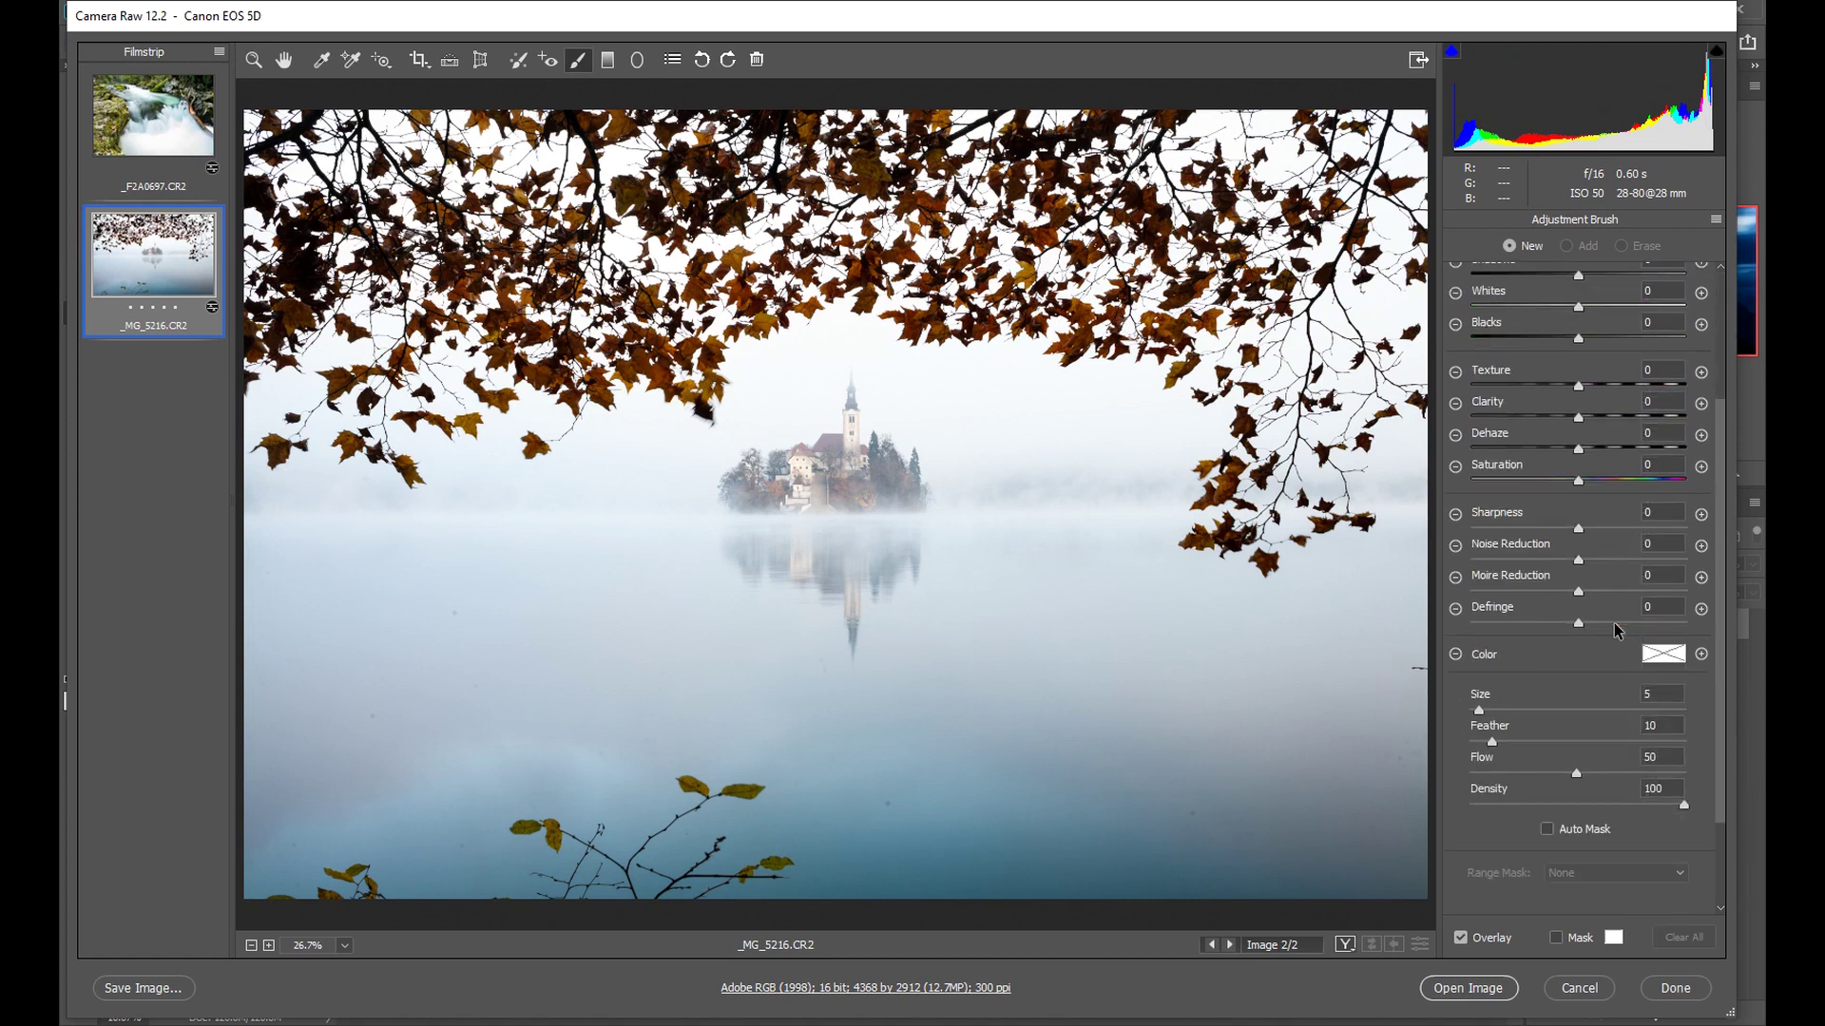
scroll(1619, 625, "up", 3)
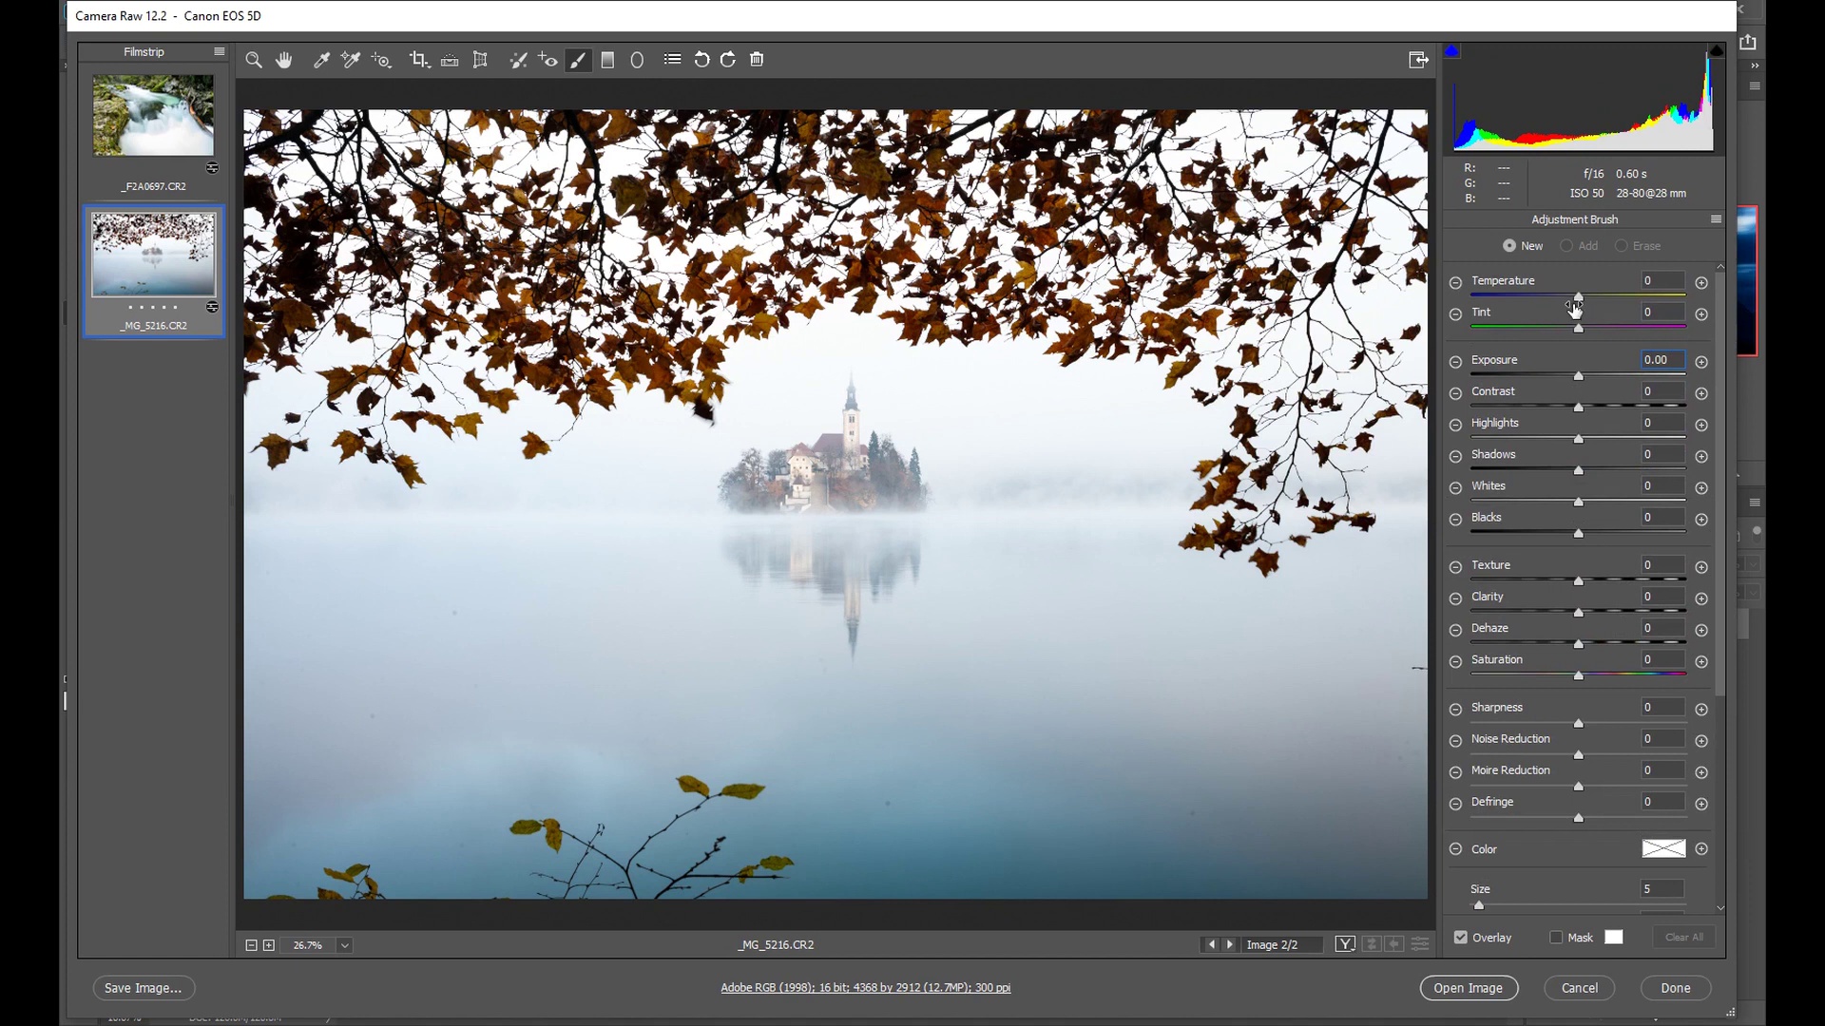
scroll(1566, 737, "down", 3)
scroll(1567, 738, "up", 3)
scroll(1587, 755, "down", 1)
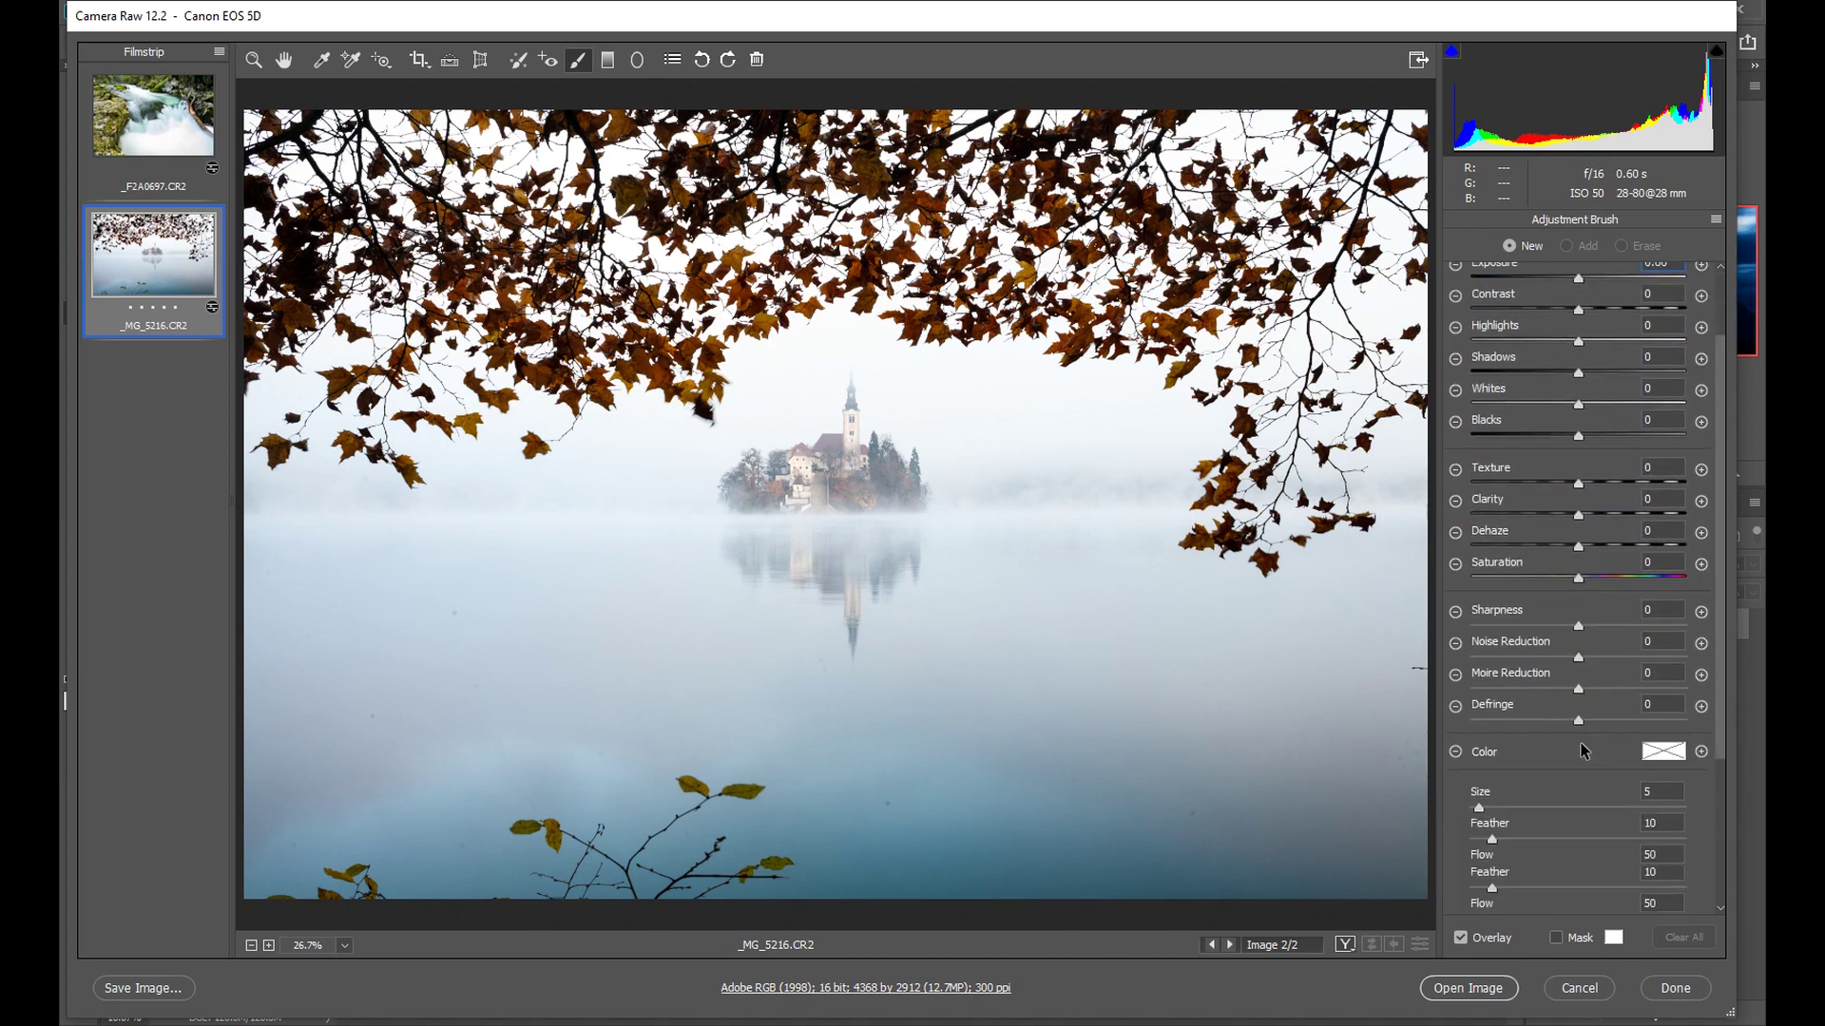
Step: Set the brush to Saturation +40 and Dehaze +10, then paint it over the island church buildings
left_click_drag(1587, 578, 1622, 581)
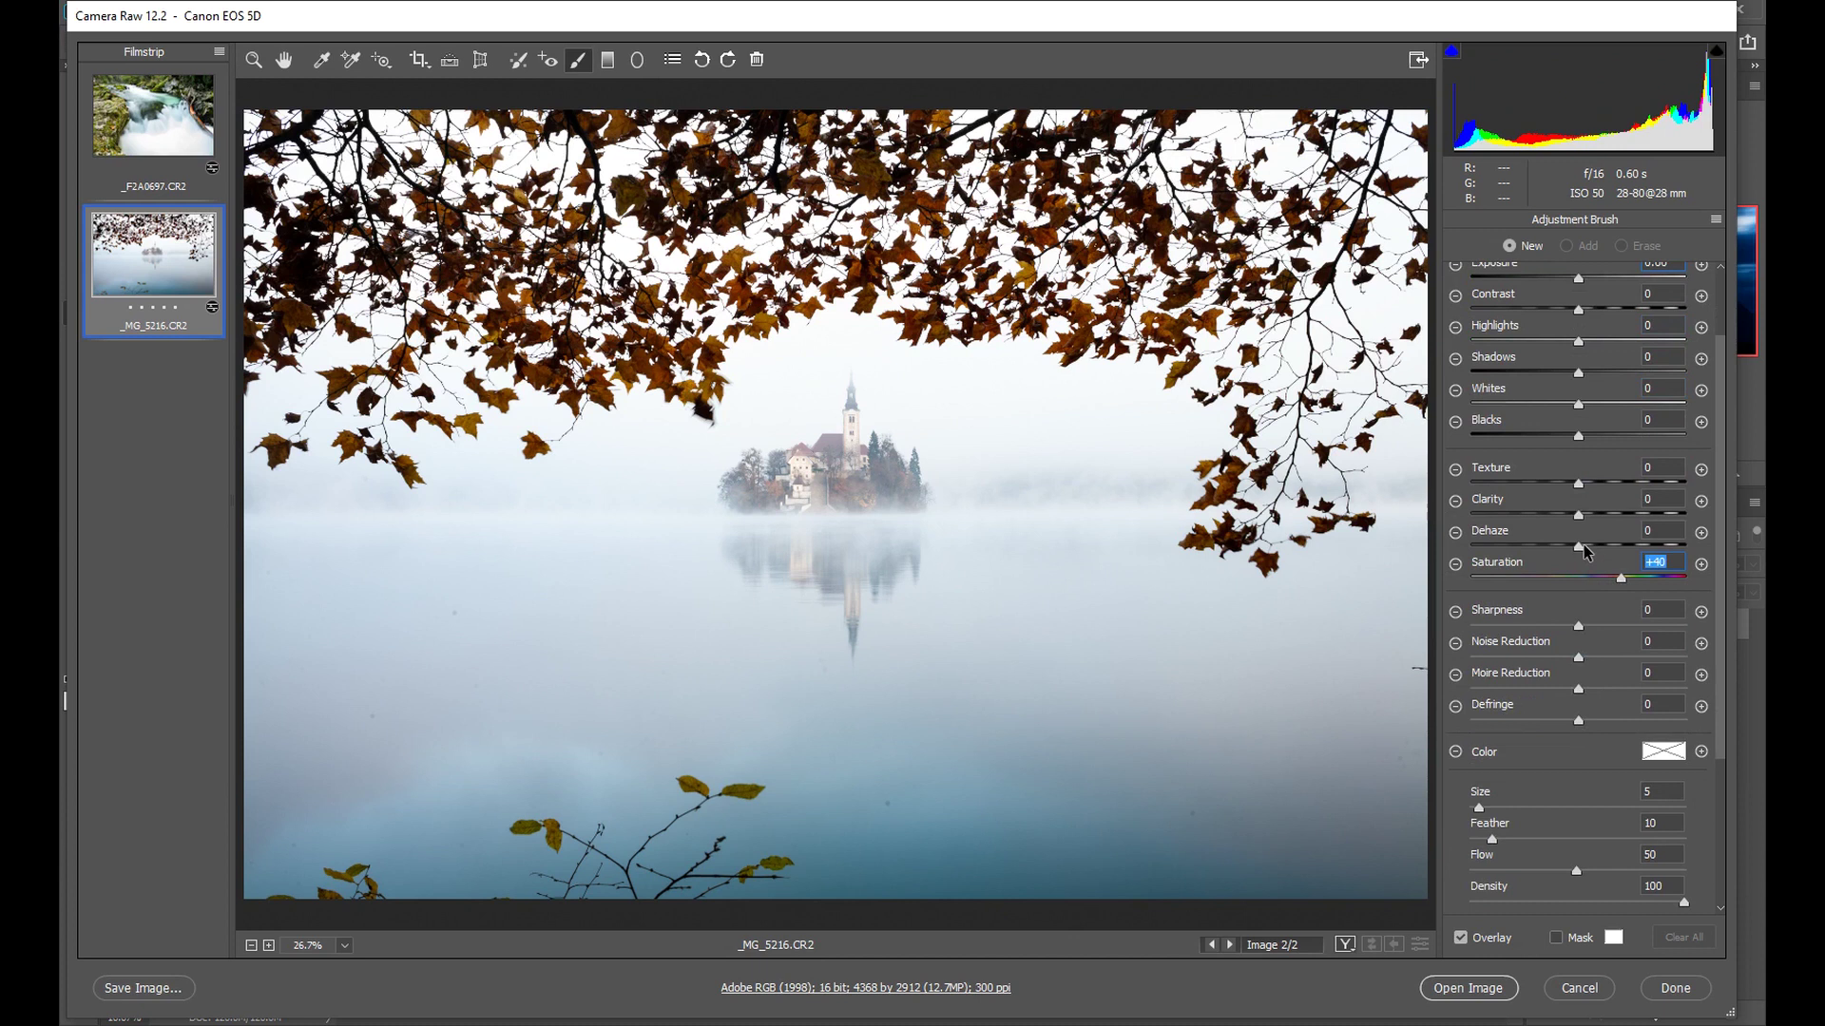
left_click_drag(1579, 547, 1589, 551)
left_click_drag(865, 484, 753, 485)
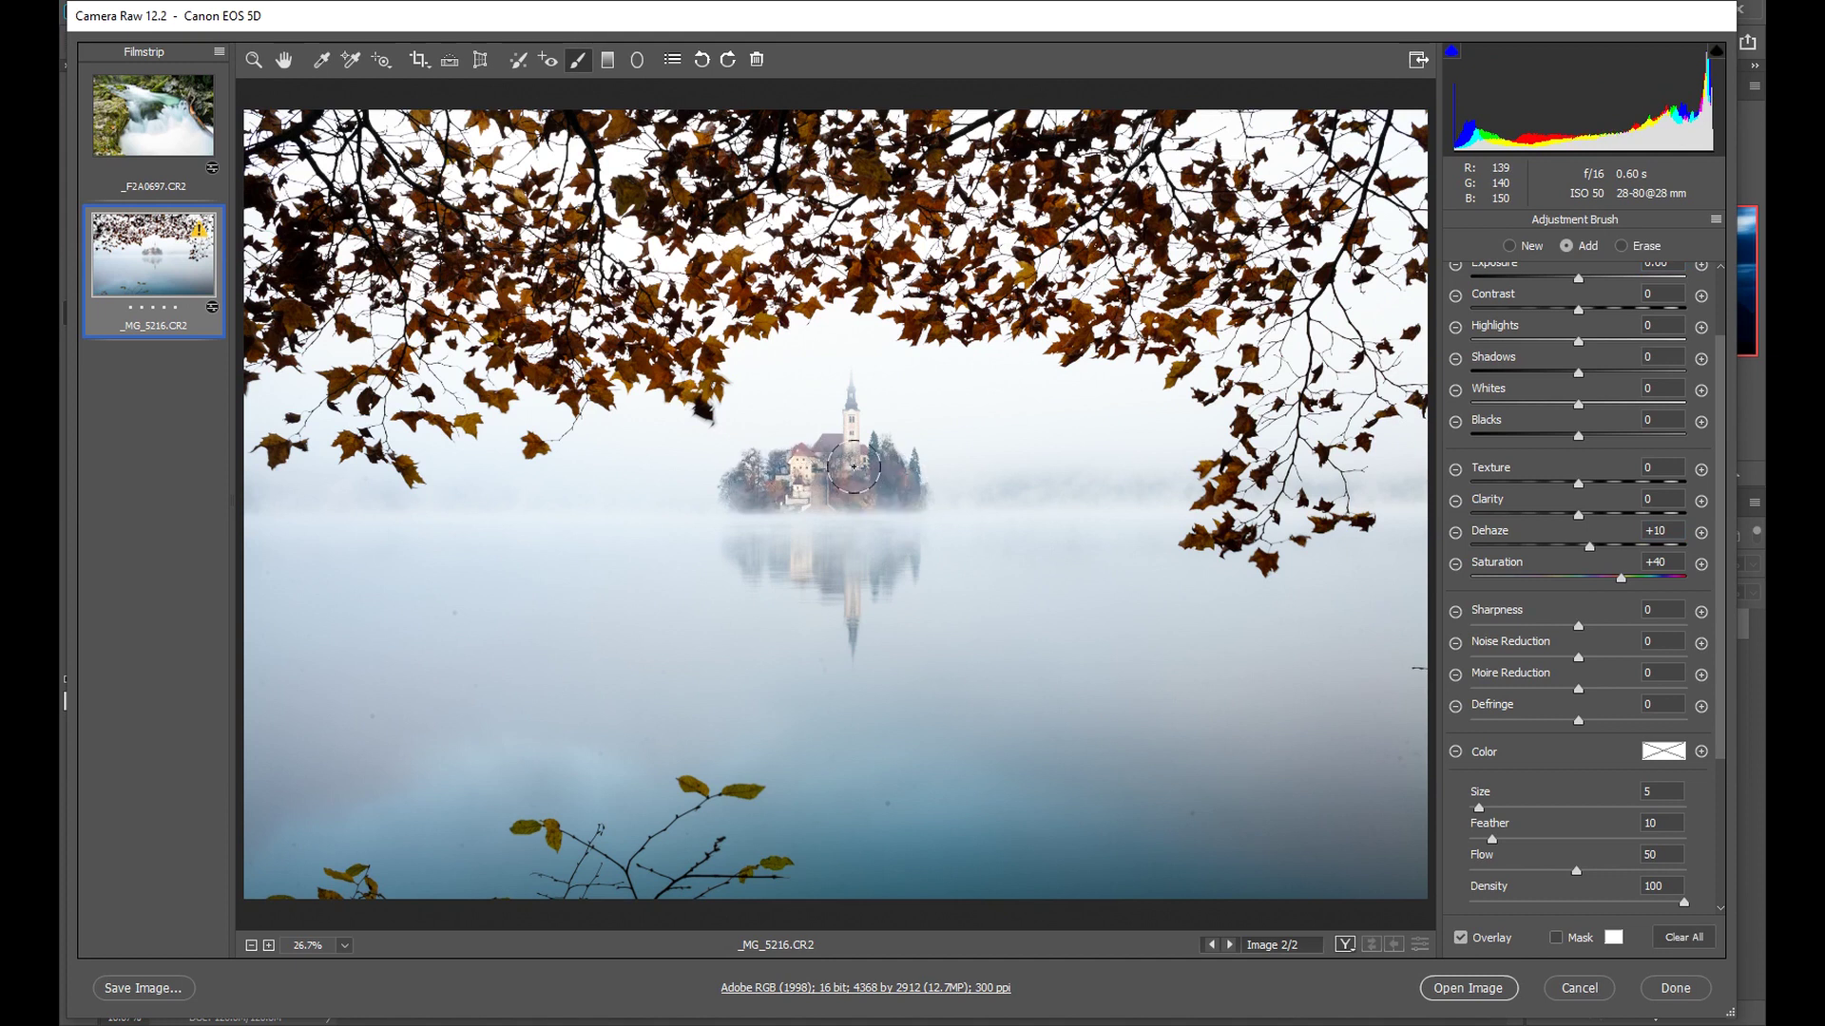
mouse_move(853, 467)
left_mouse_down()
mouse_move(836, 449)
mouse_move(847, 463)
mouse_move(752, 489)
mouse_move(899, 490)
left_mouse_up()
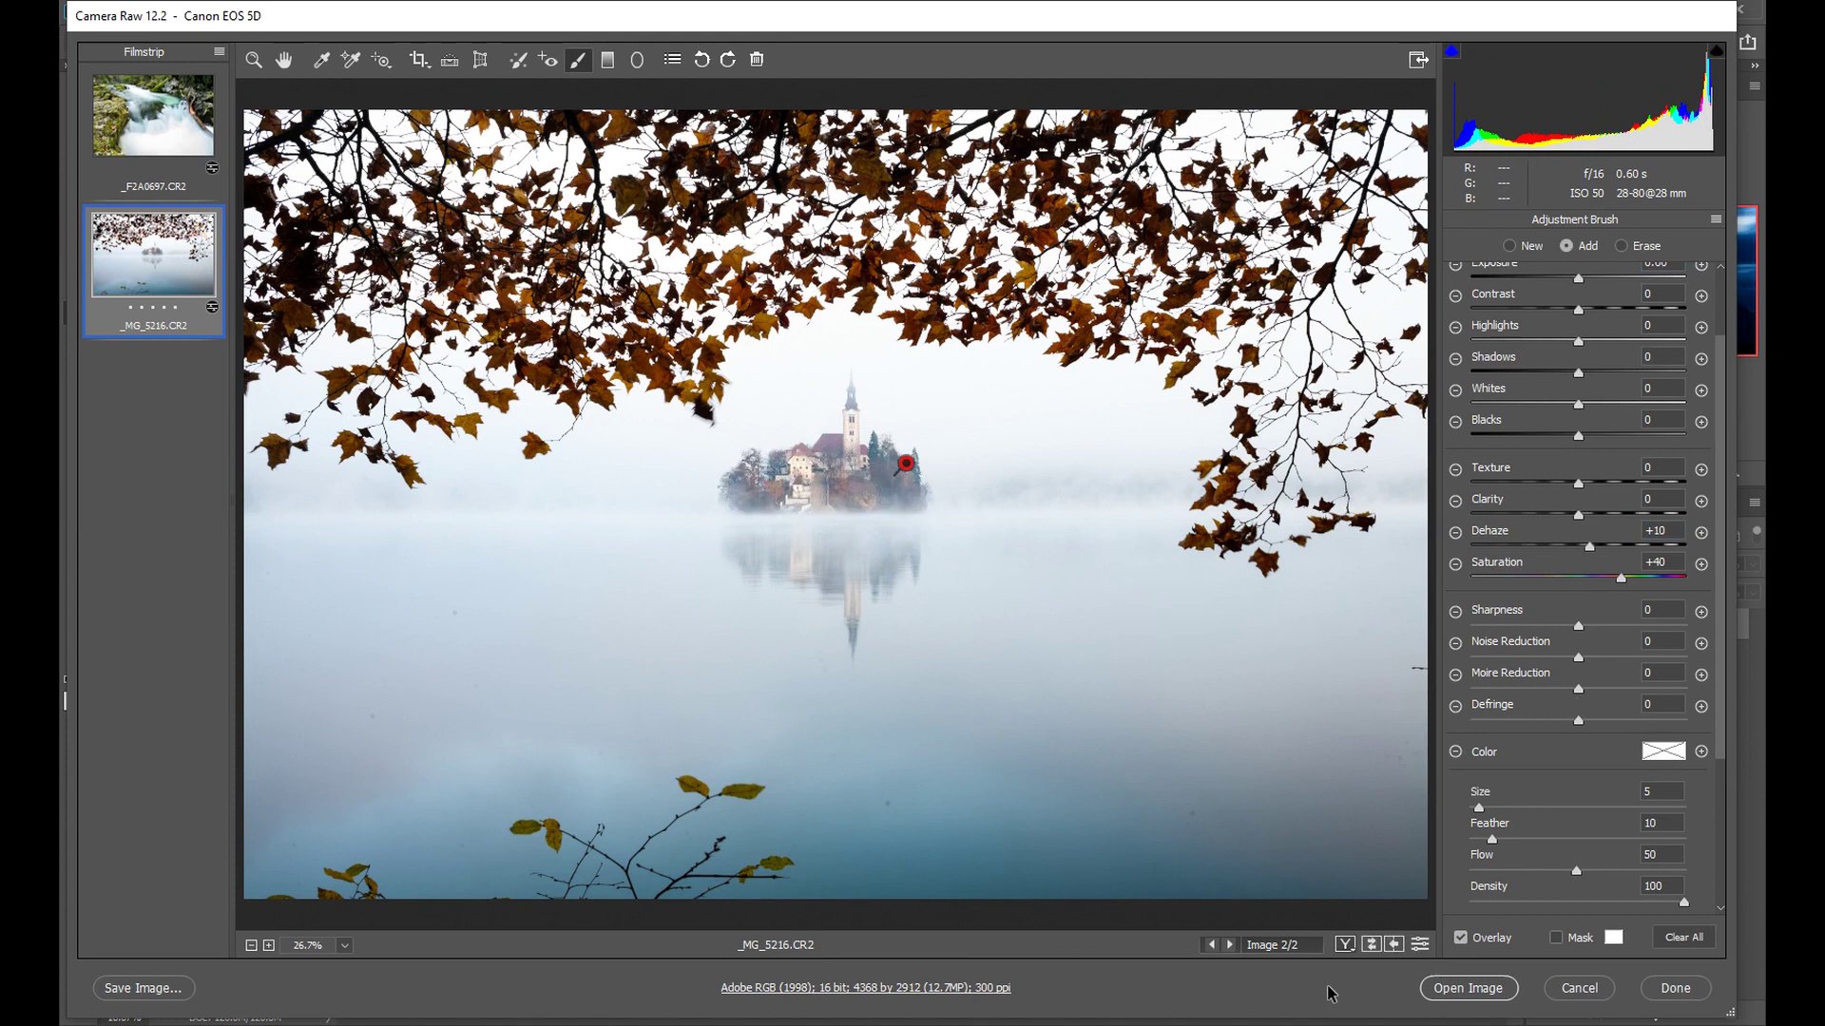
Step: Check before/after, then reselect the island church pin and set Saturation +70 and Dehaze +8
left_click(1371, 944)
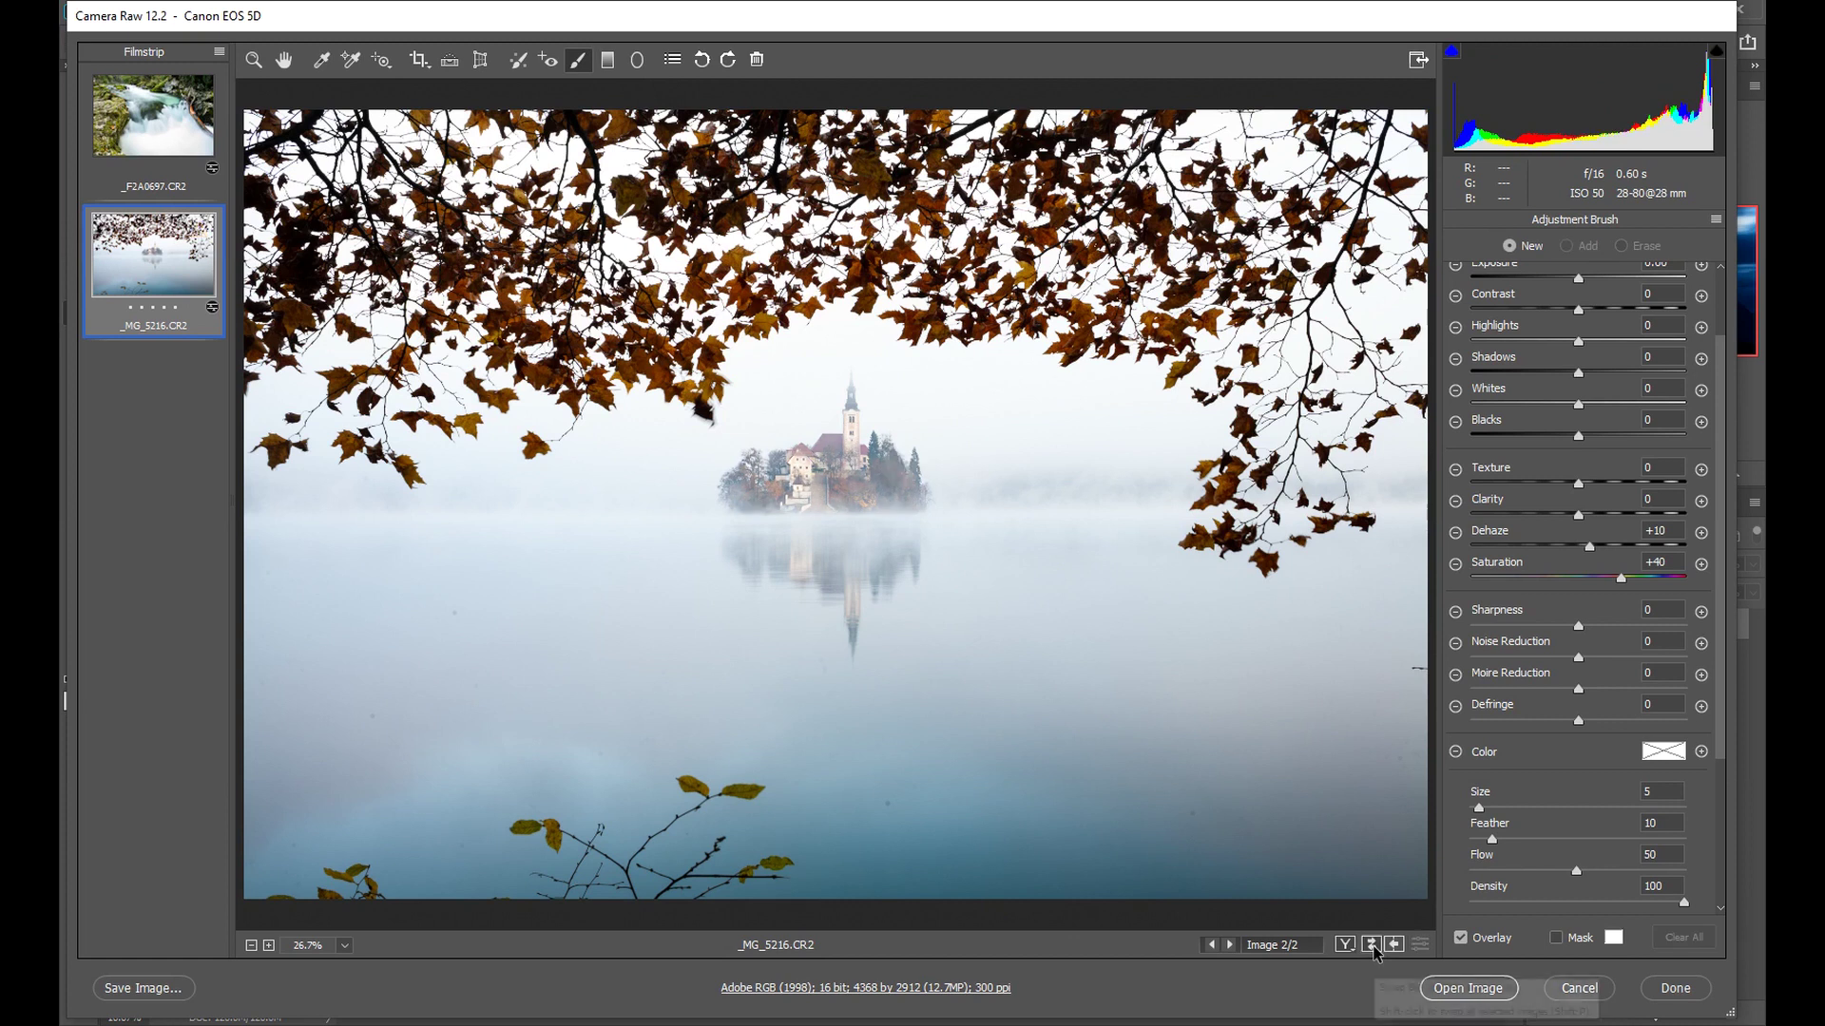
left_click(1373, 946)
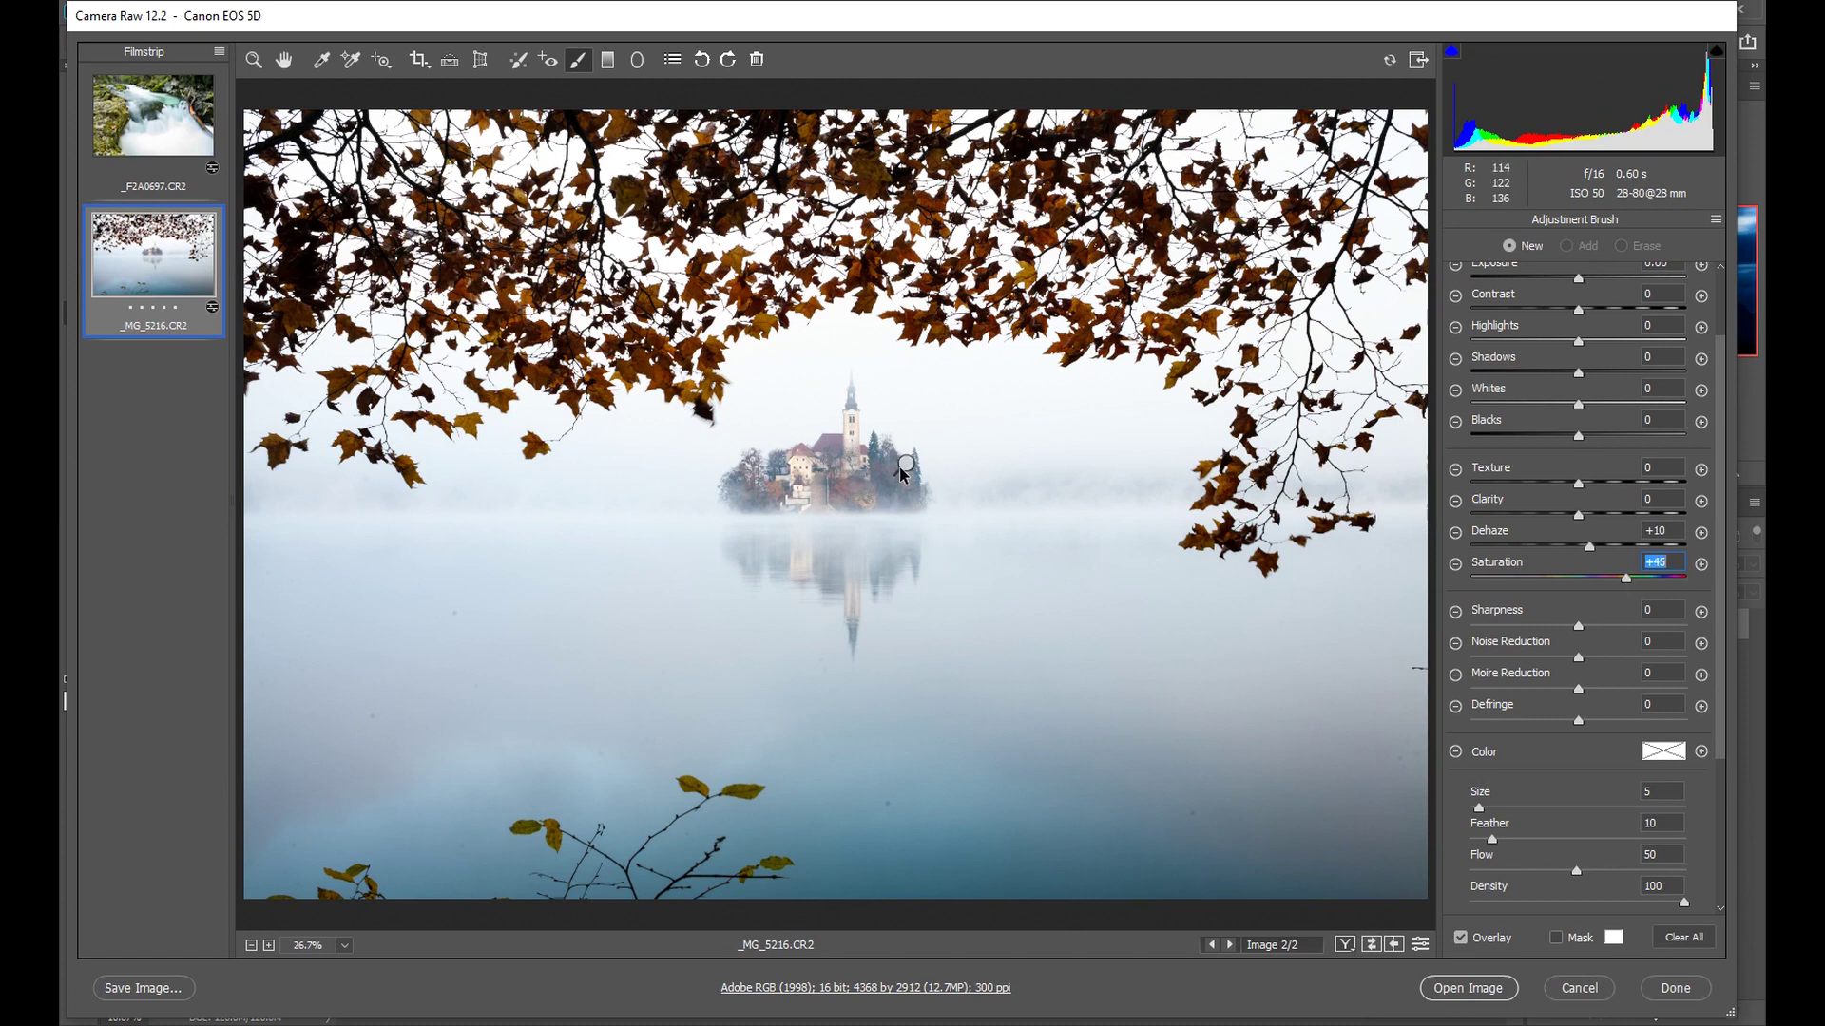
left_click(906, 465)
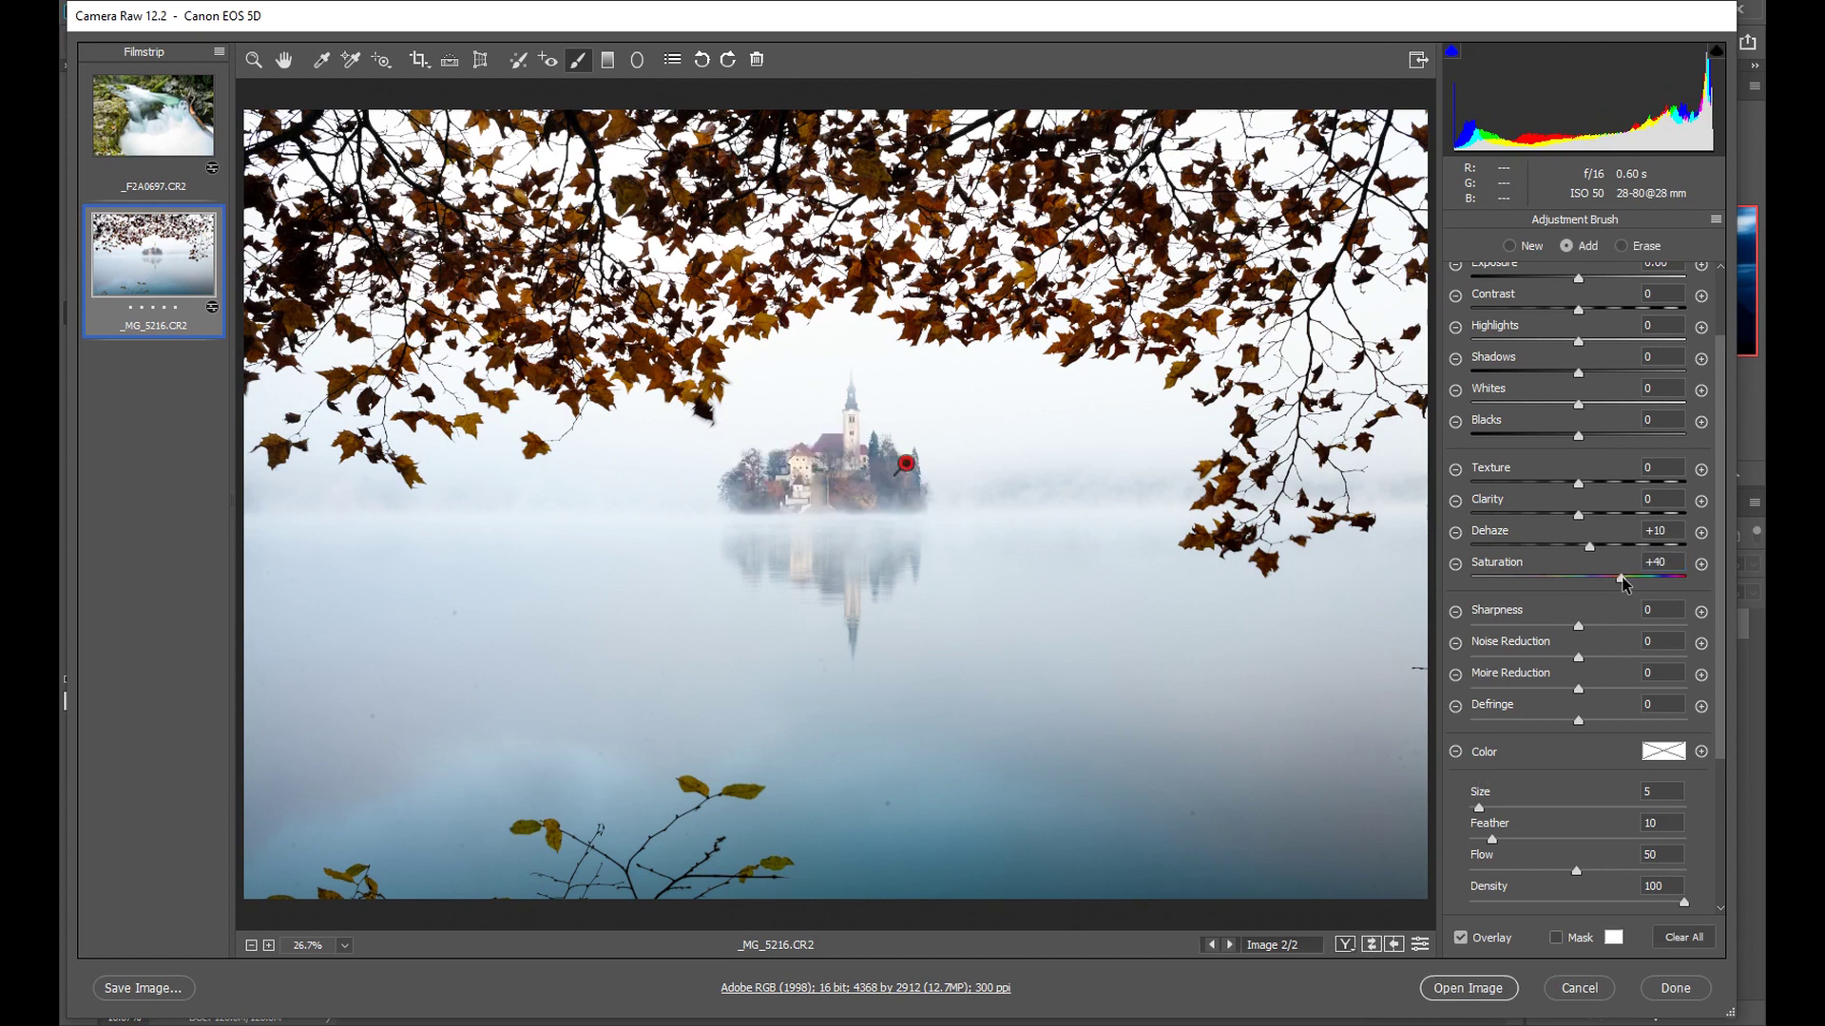
left_click_drag(1621, 578, 1654, 580)
left_click(1594, 551)
left_click_drag(1601, 545, 1586, 549)
left_click(1652, 578)
left_click_drag(1646, 578, 1654, 580)
Step: Compare the lake photo with and without the island edit, then go back to the waterfall photo
left_click(1371, 947)
left_click(1372, 947)
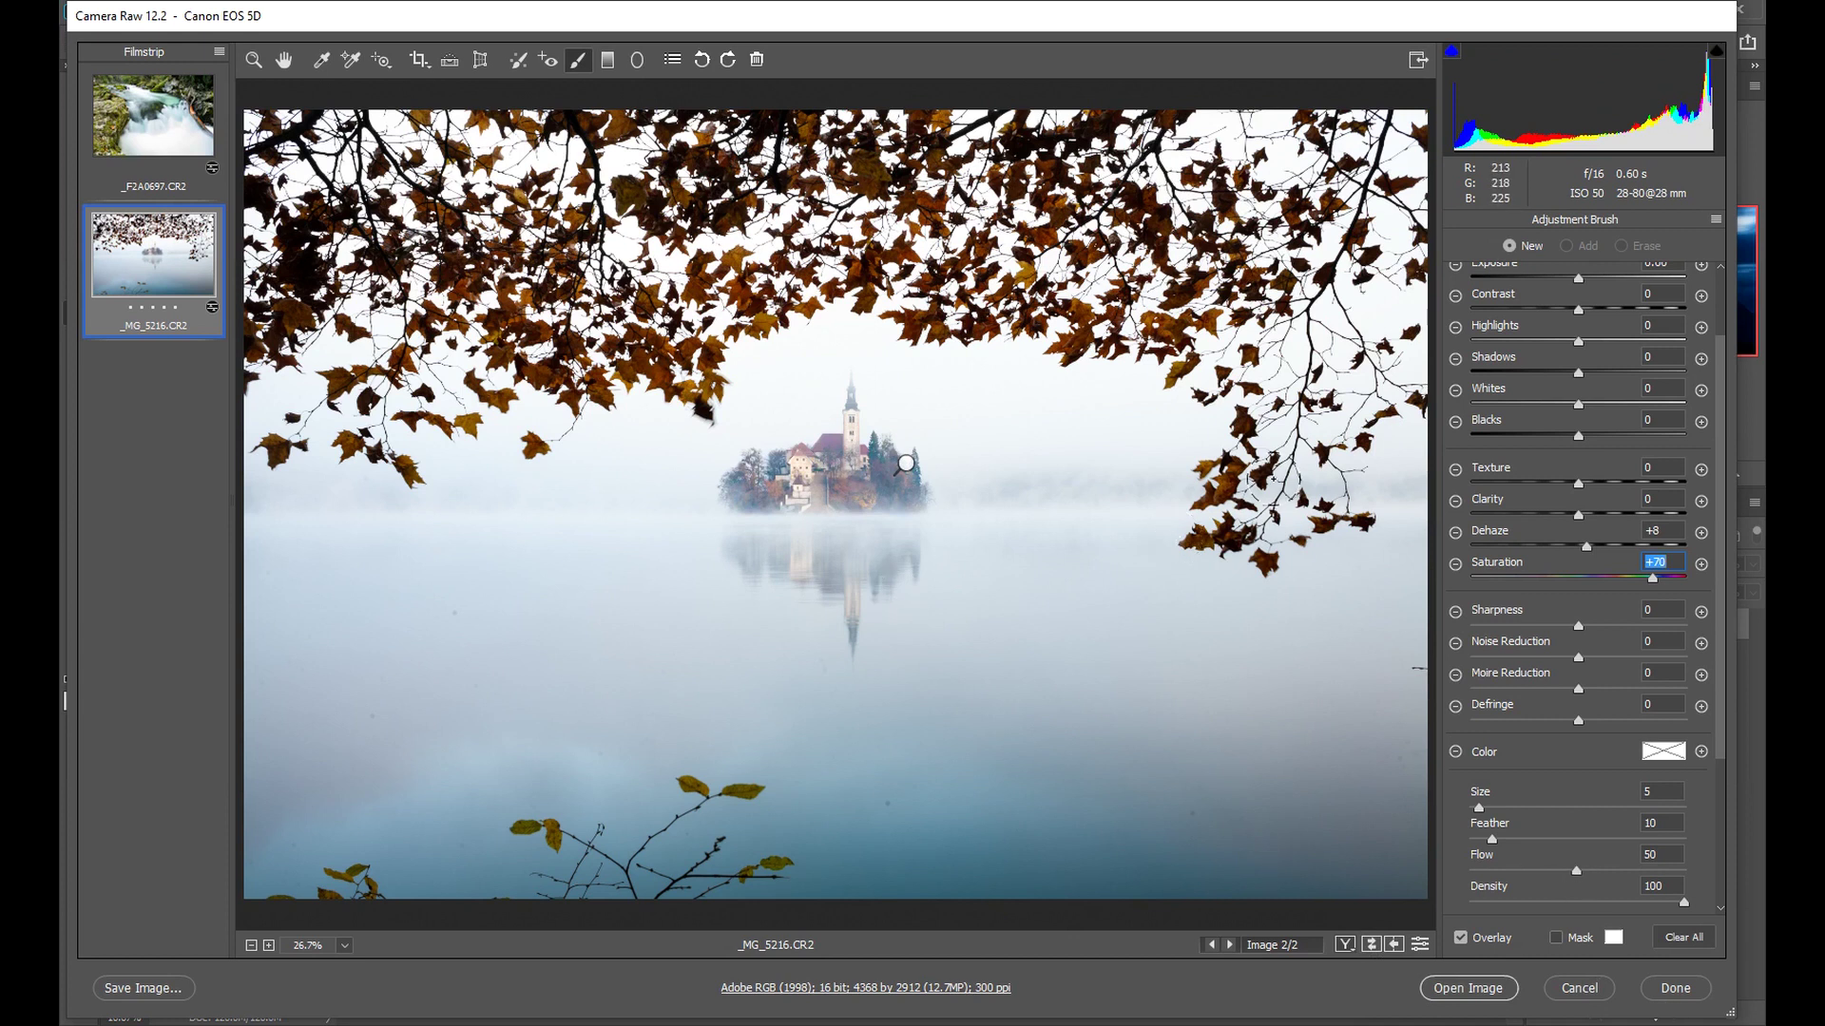
key("Up")
Step: Open both edited photos in Photoshop and bring the _F2A6645.CR2 sunset document to the front
left_click(178, 265, "shift")
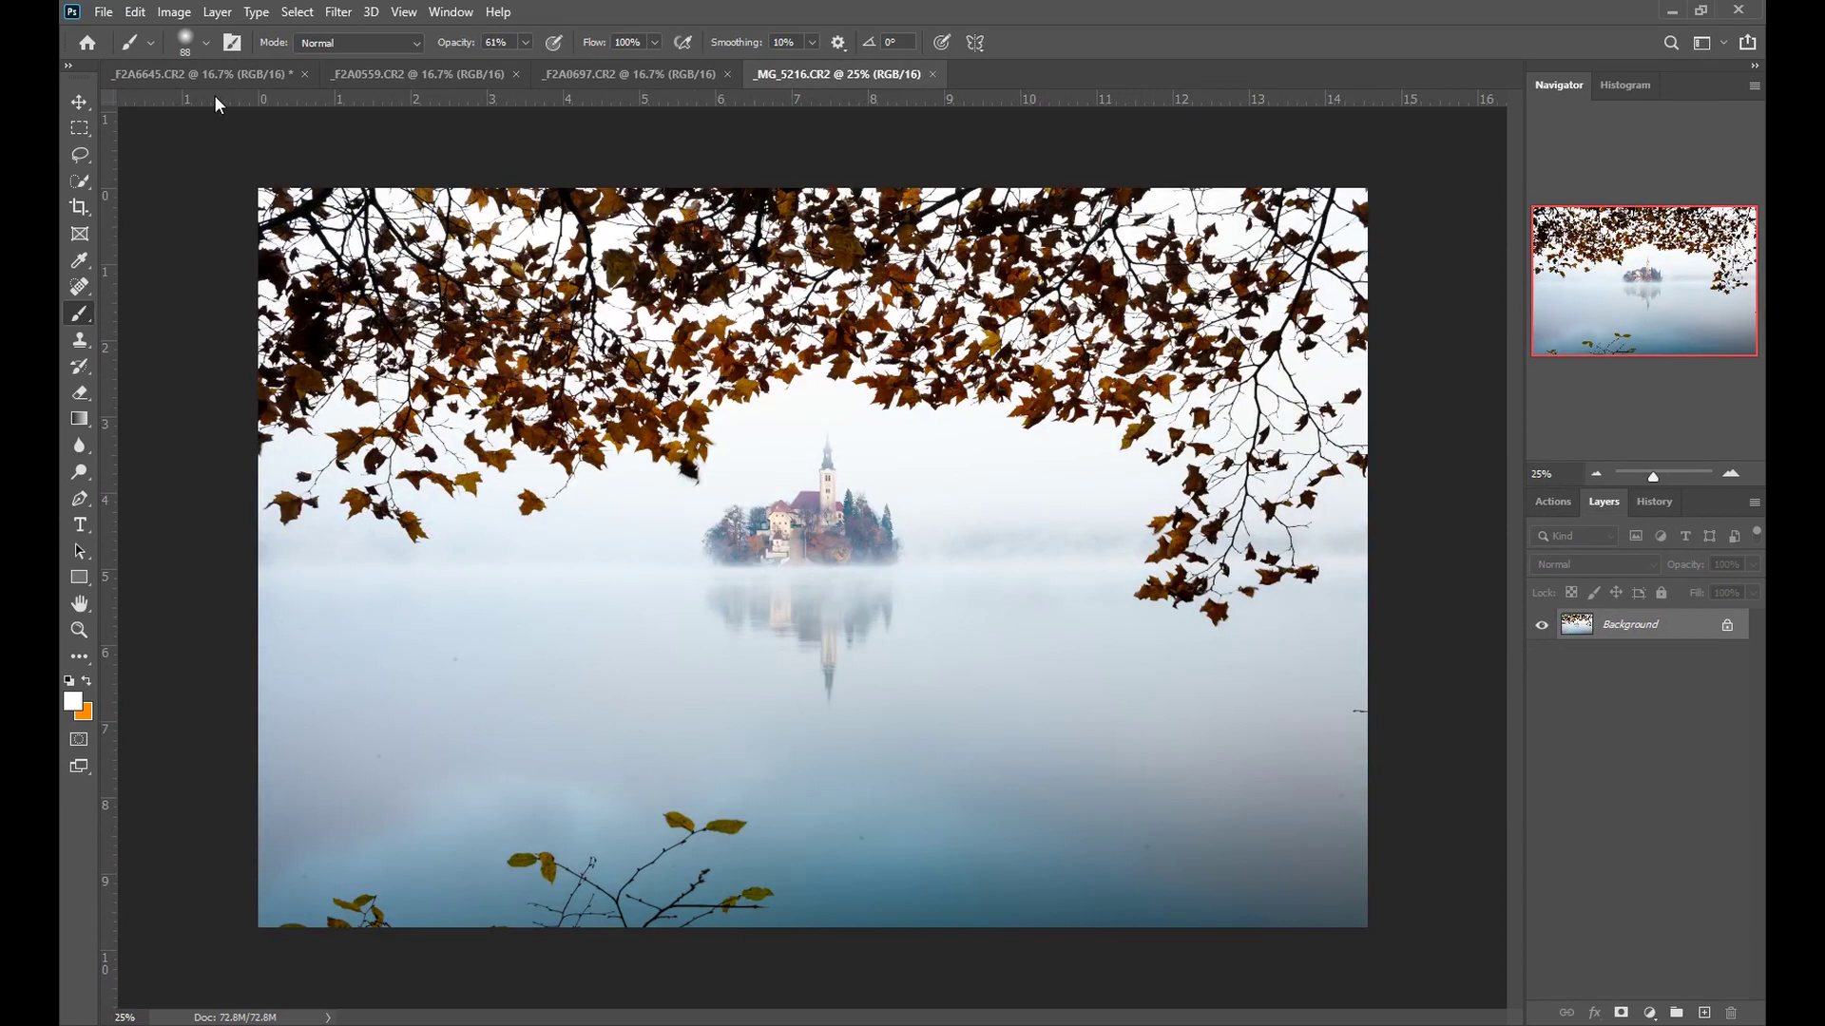
left_click(188, 76)
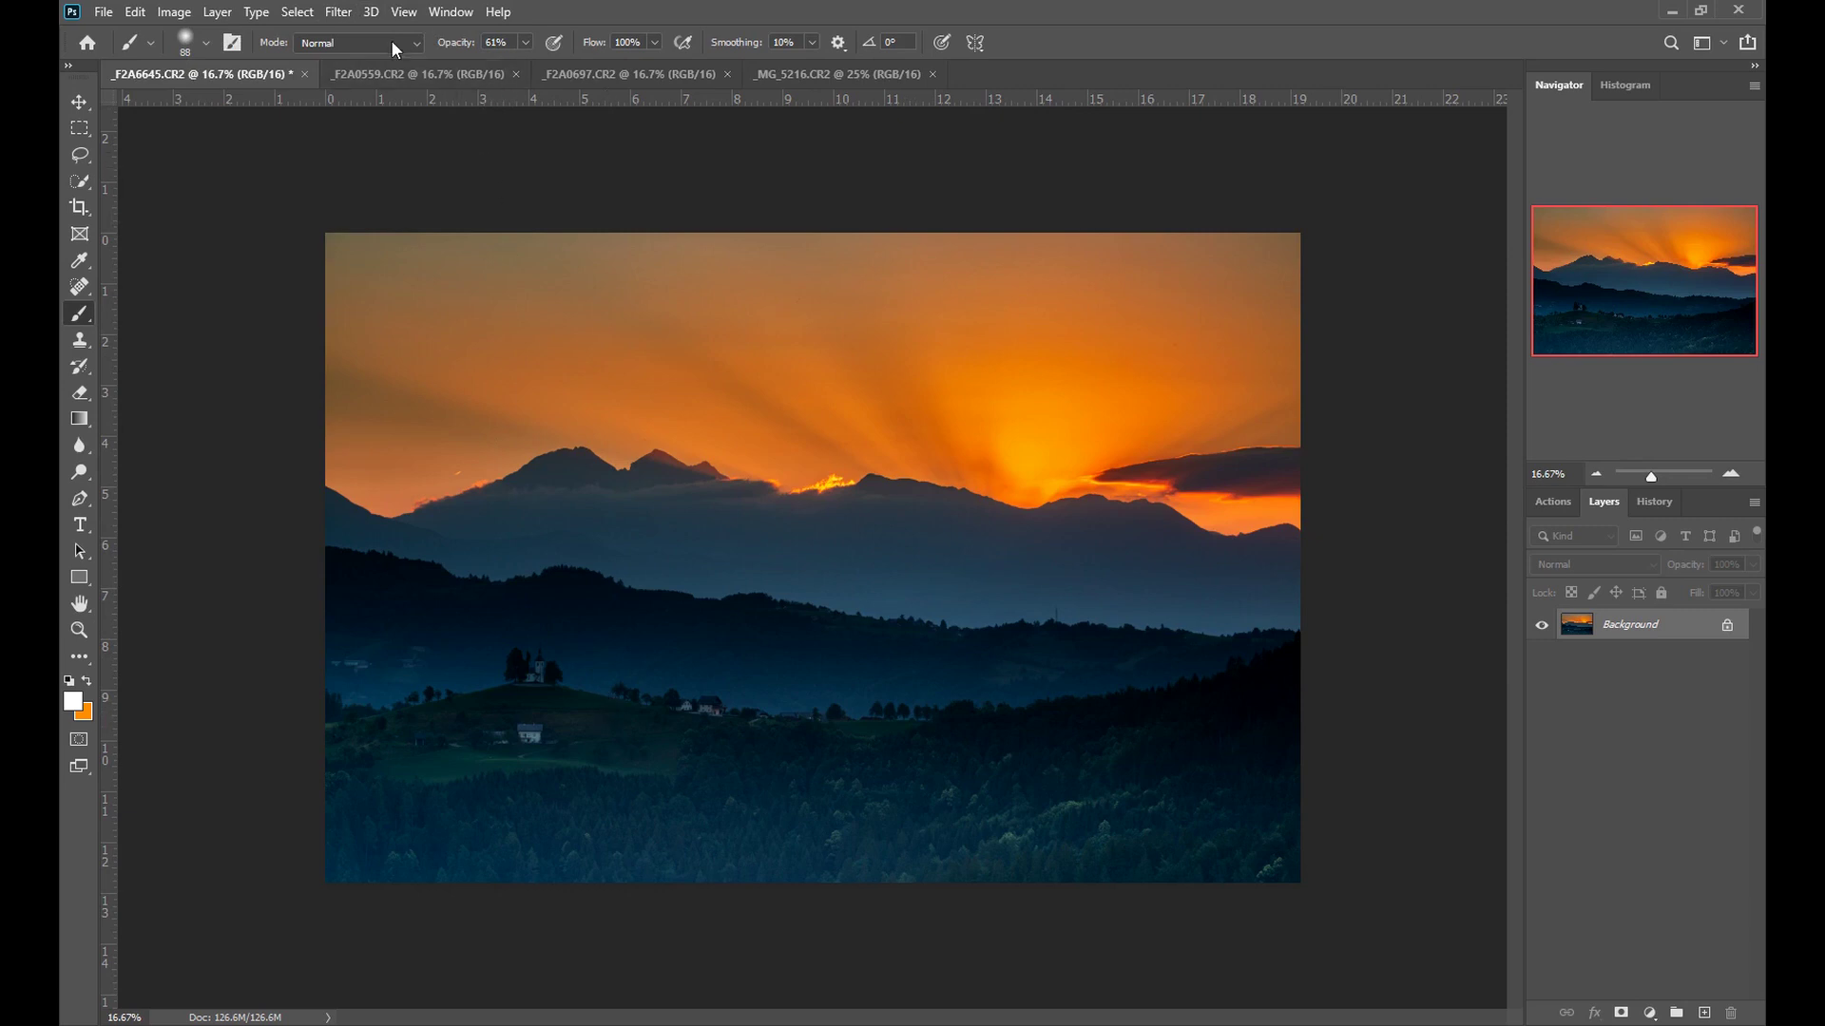
Step: Open the sunset photo _F2A6645.CR2 in Filter > Camera Raw Filter
left_click(338, 13)
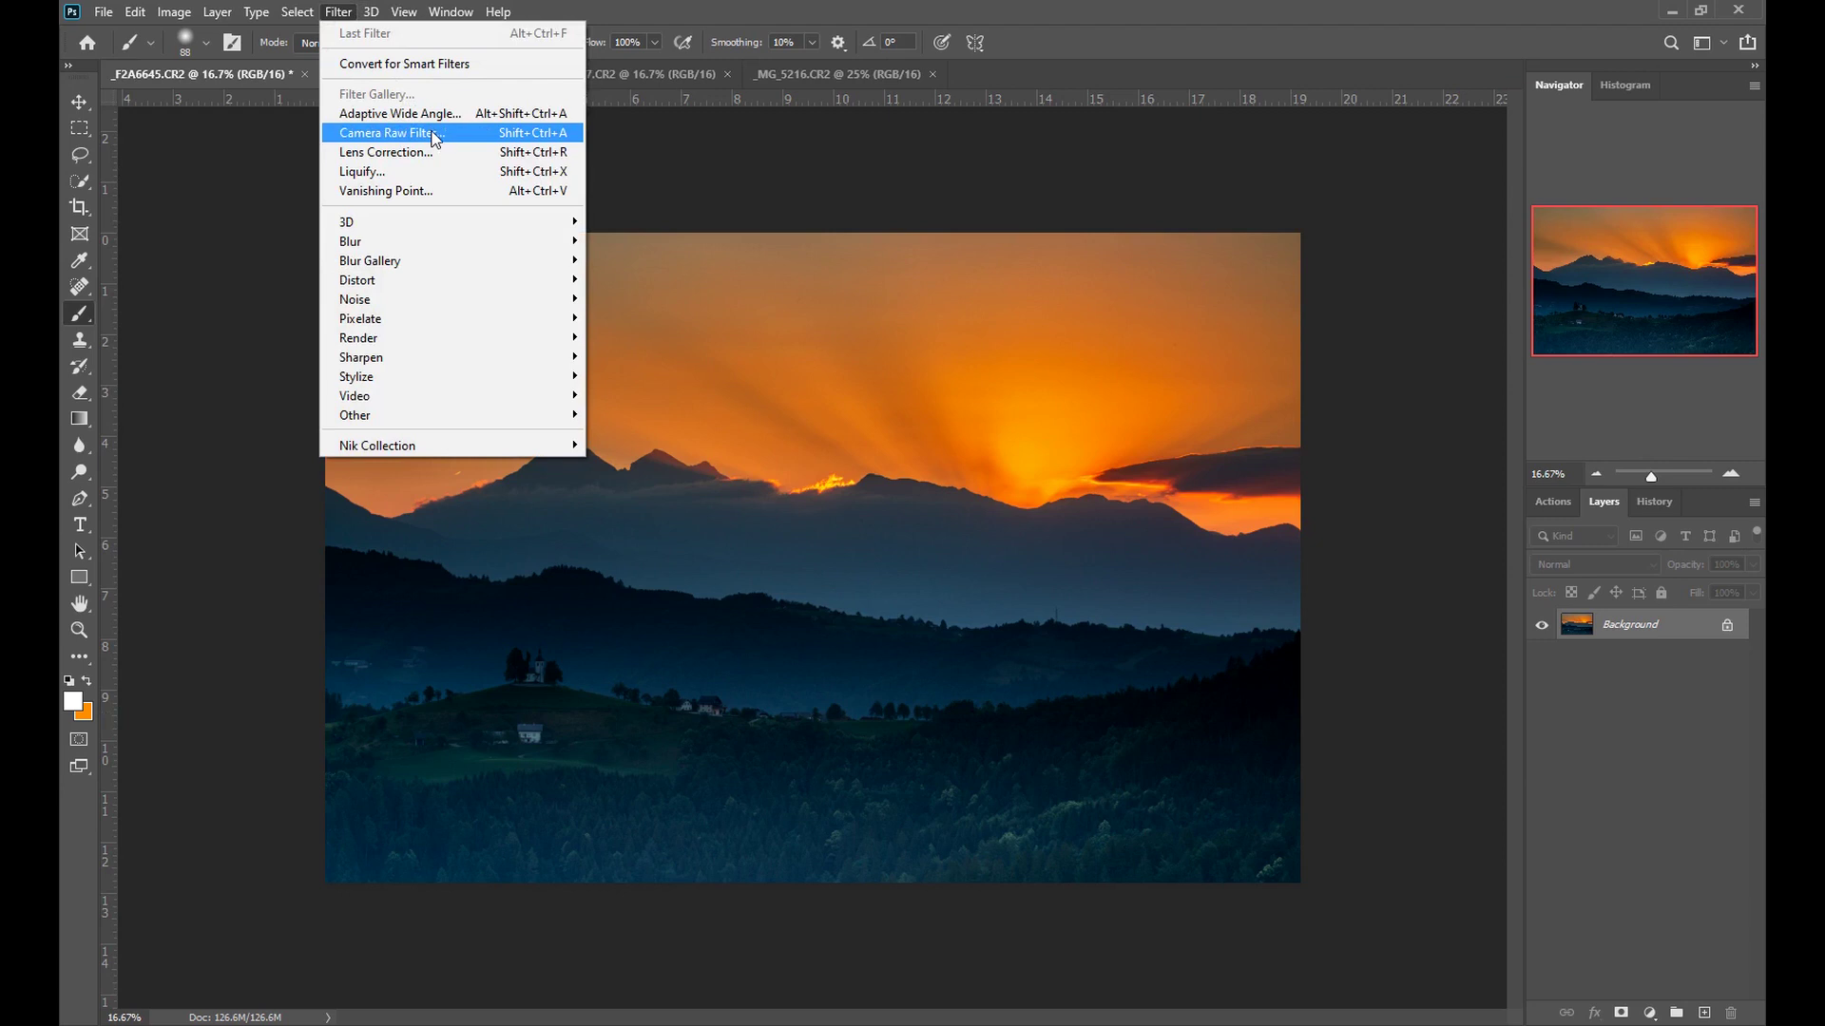
left_click(342, 14)
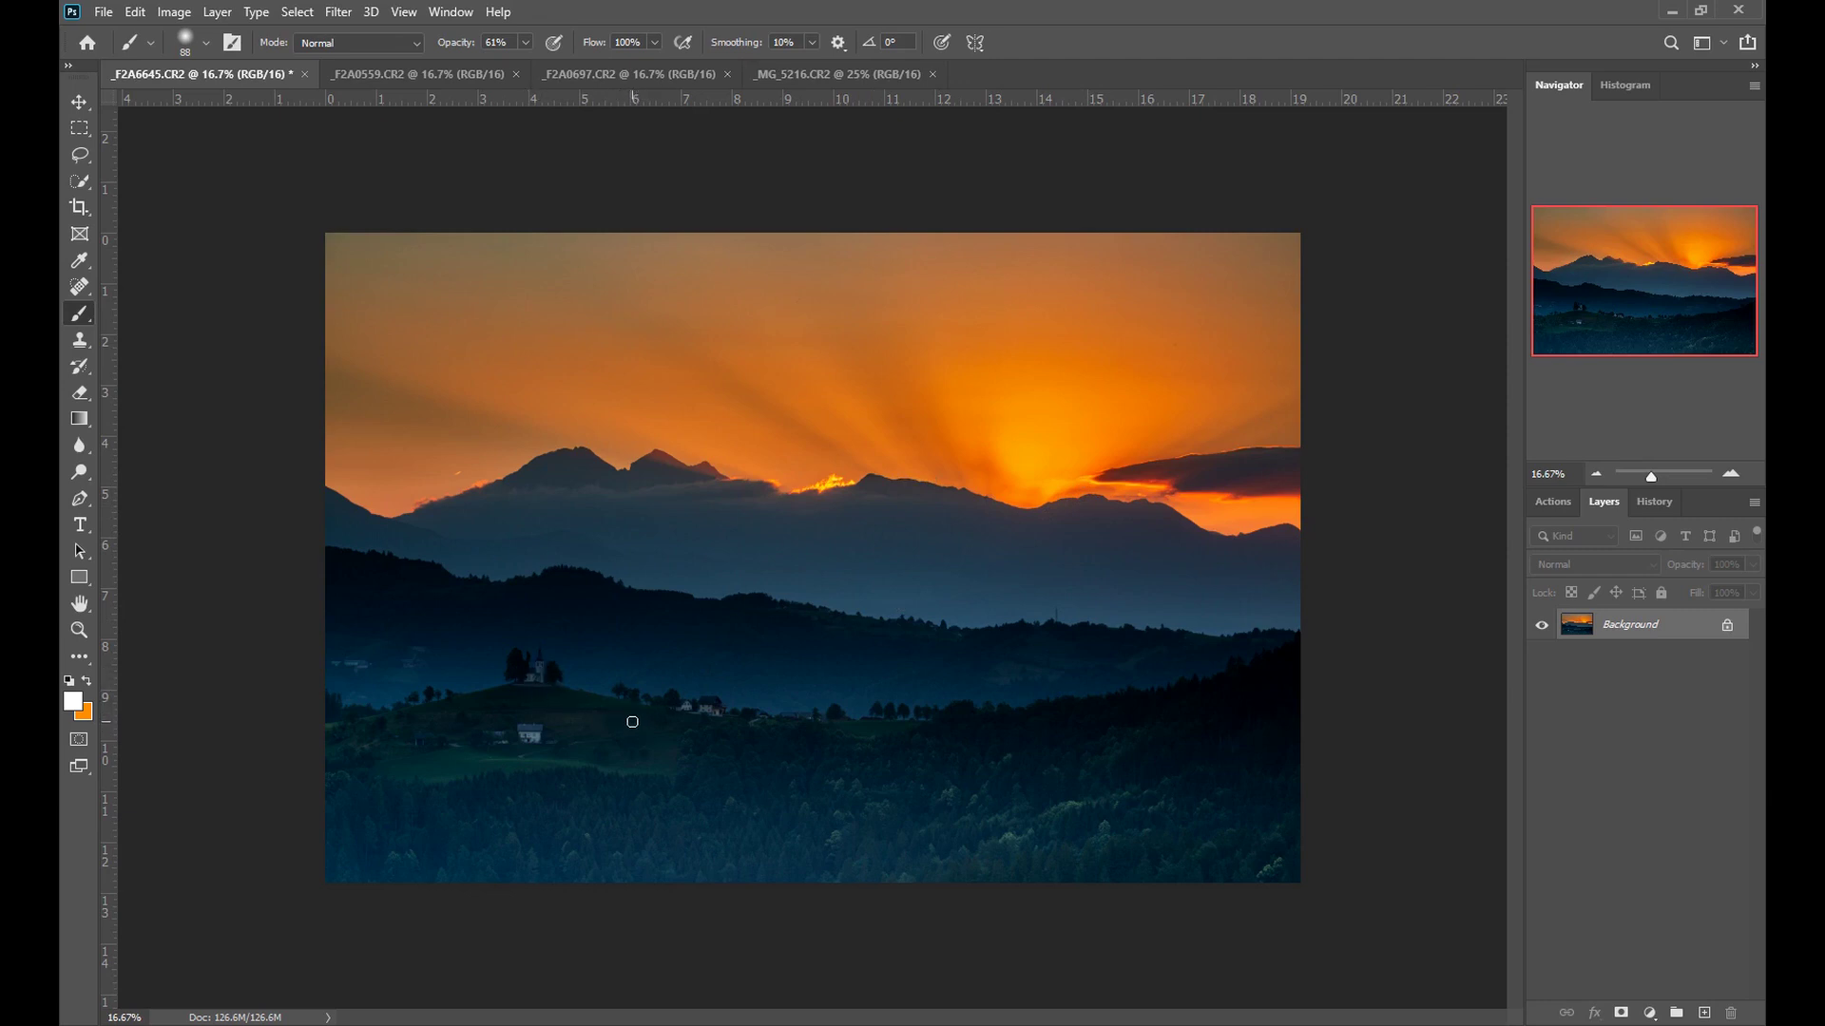
left_click(337, 13)
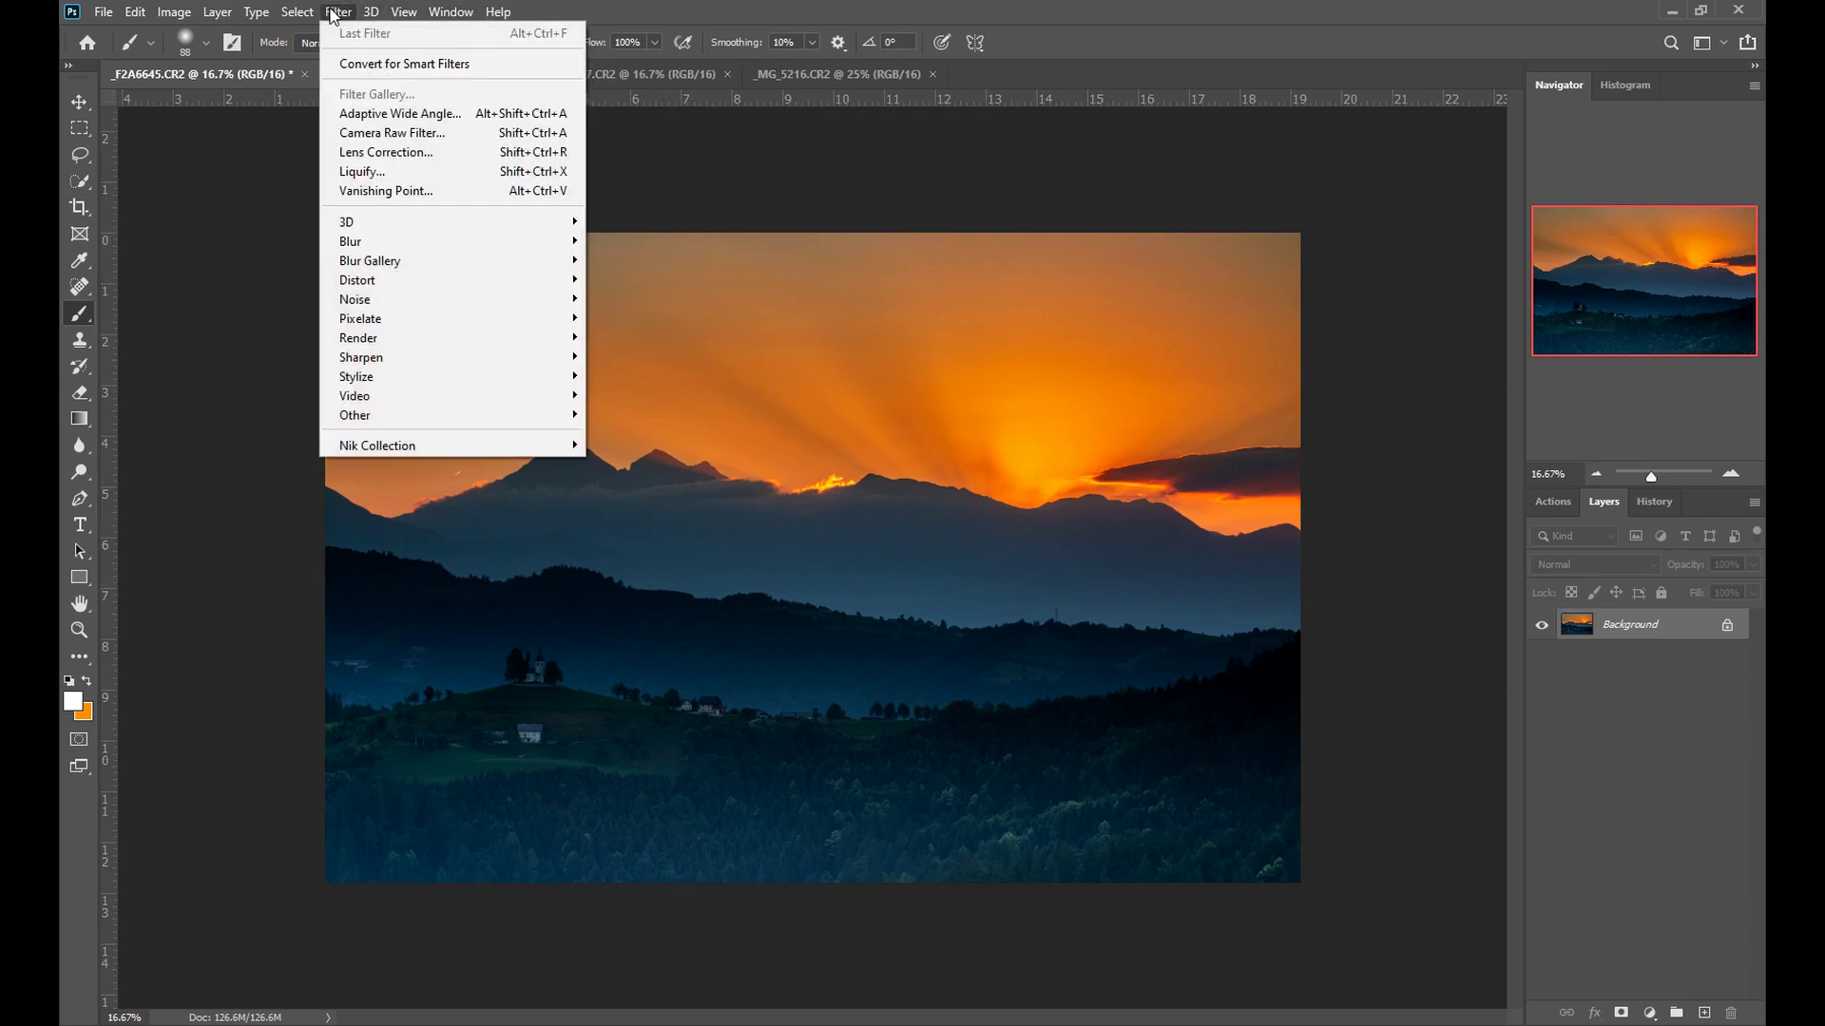
left_click(426, 134)
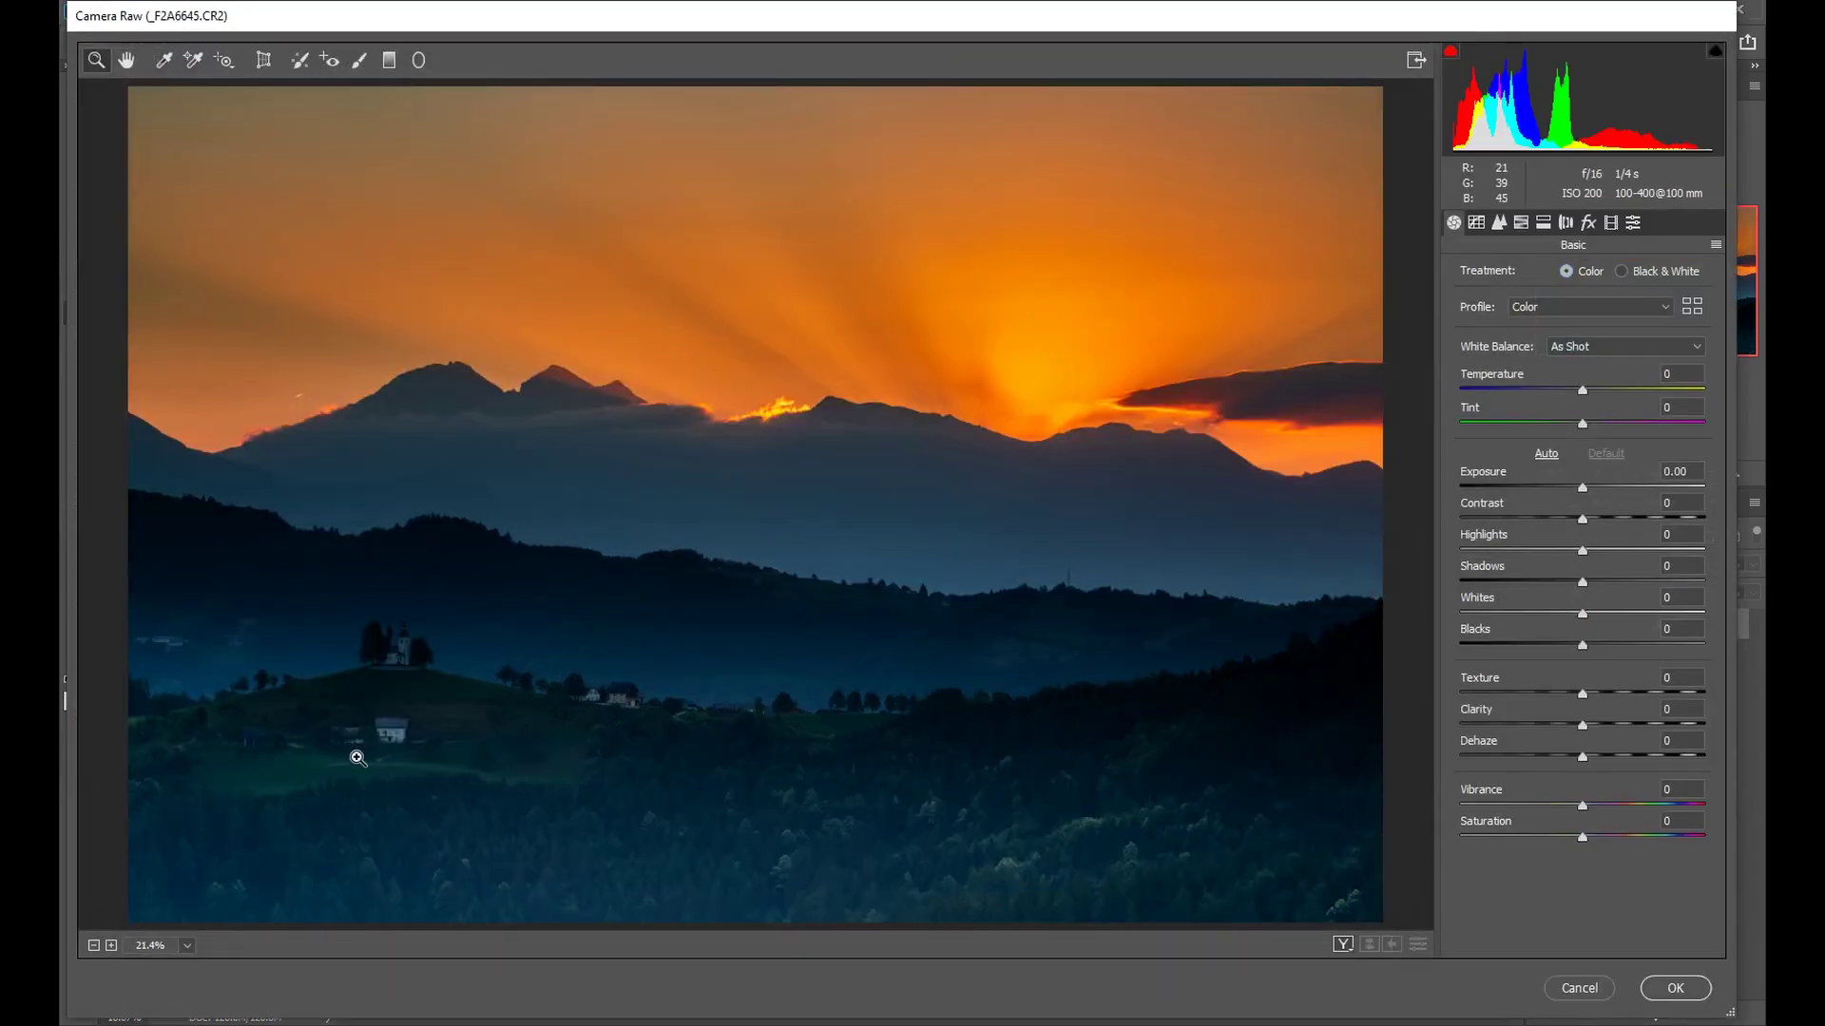
Step: Zoom toward the hilltop church and set the Adjustment Brush to Saturation +6 and Exposure +0.50
left_click(346, 640)
left_click(351, 619)
left_click(439, 511)
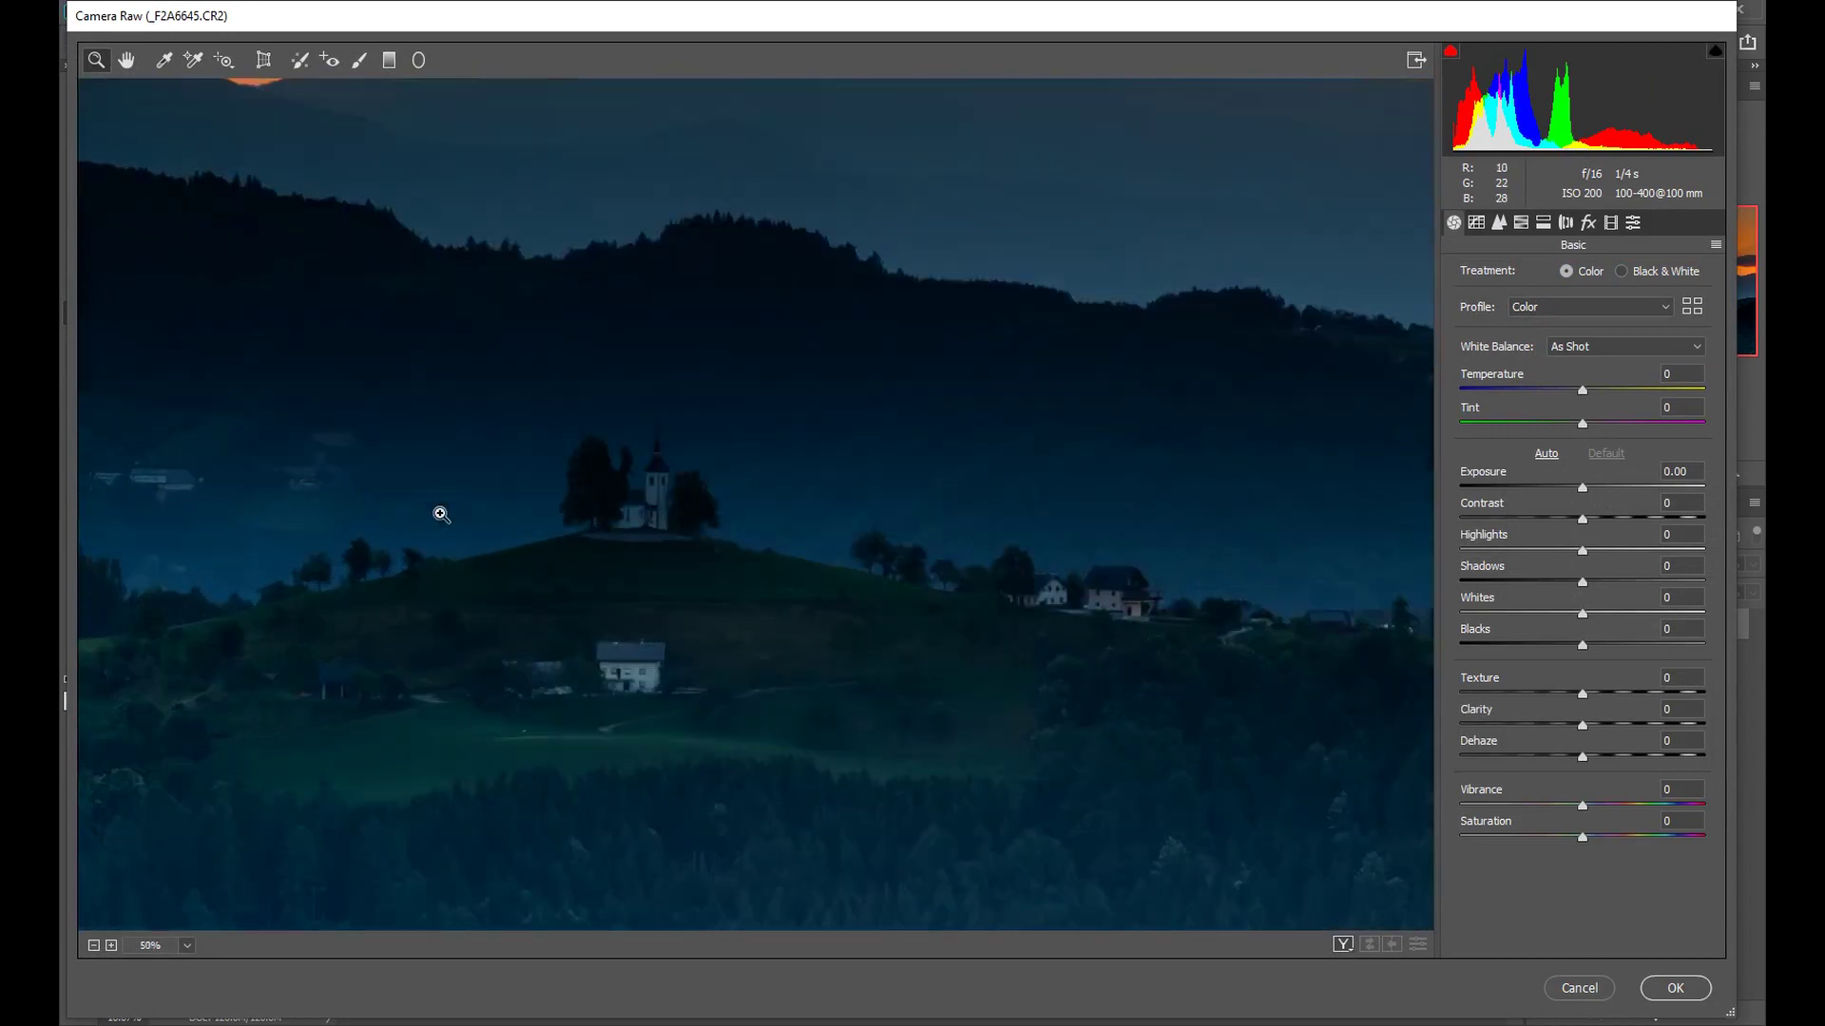
left_click(691, 528)
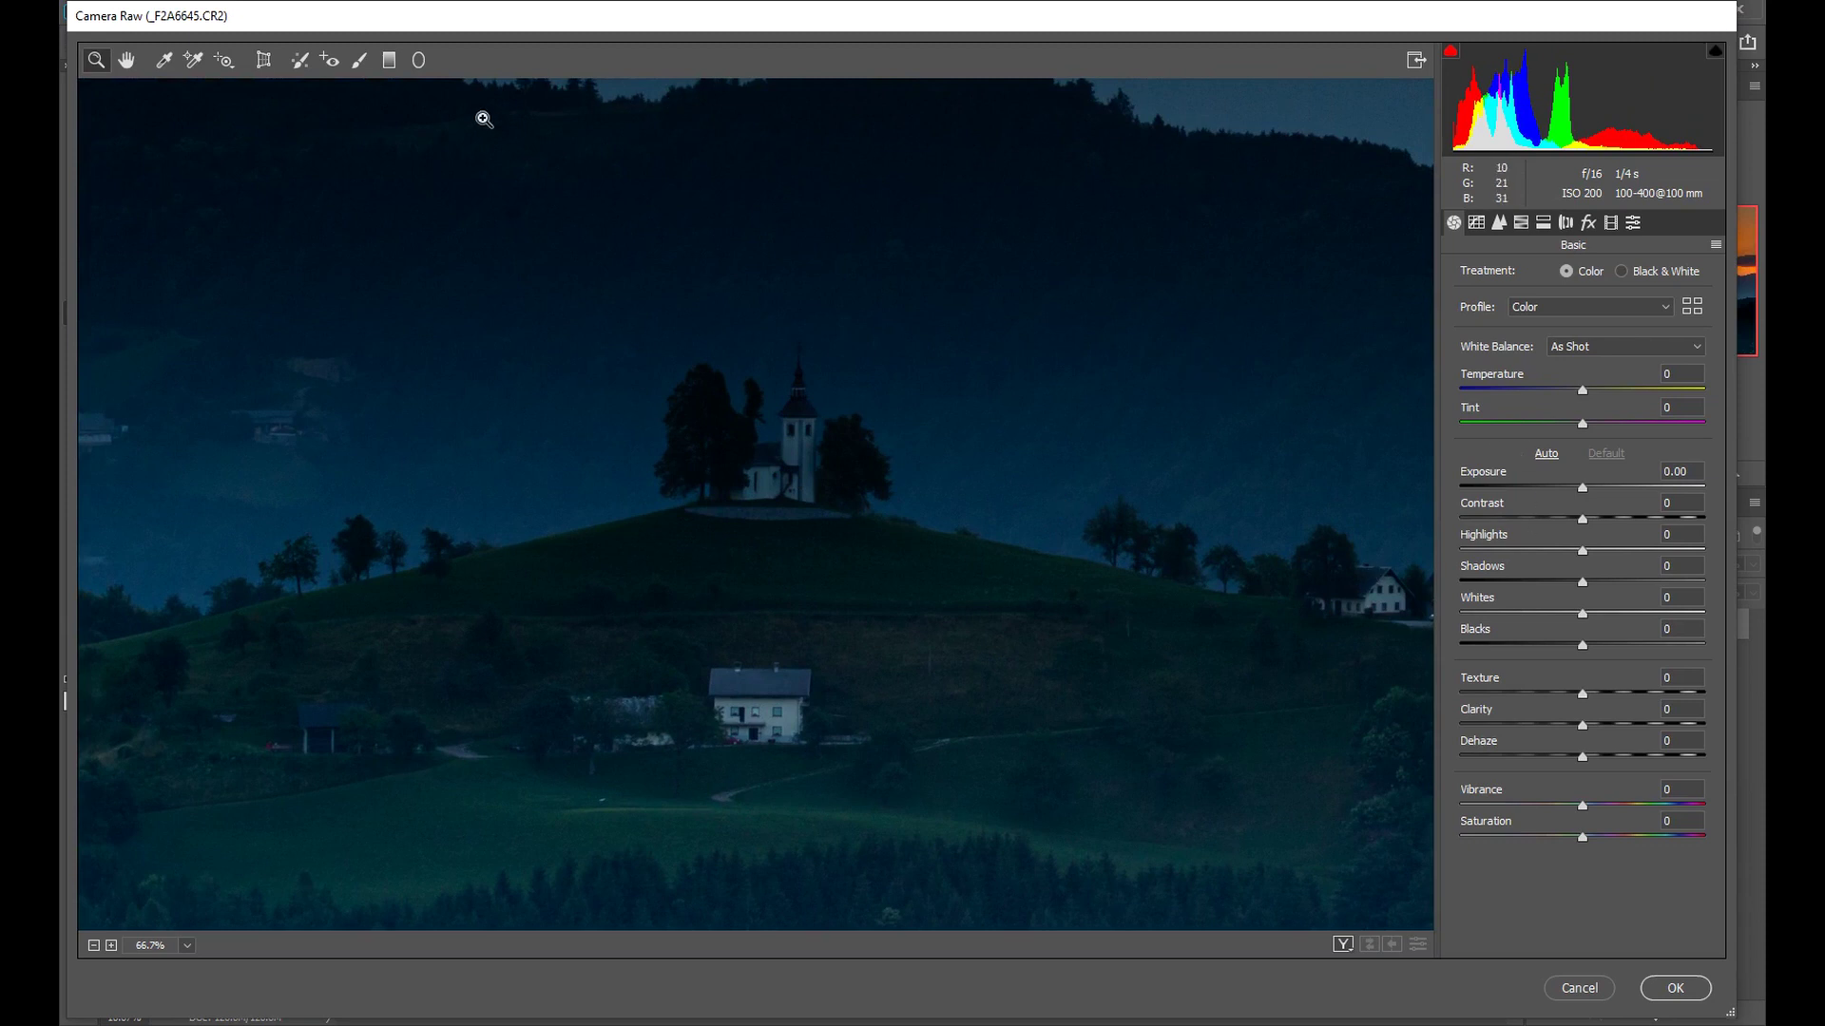
left_click(360, 61)
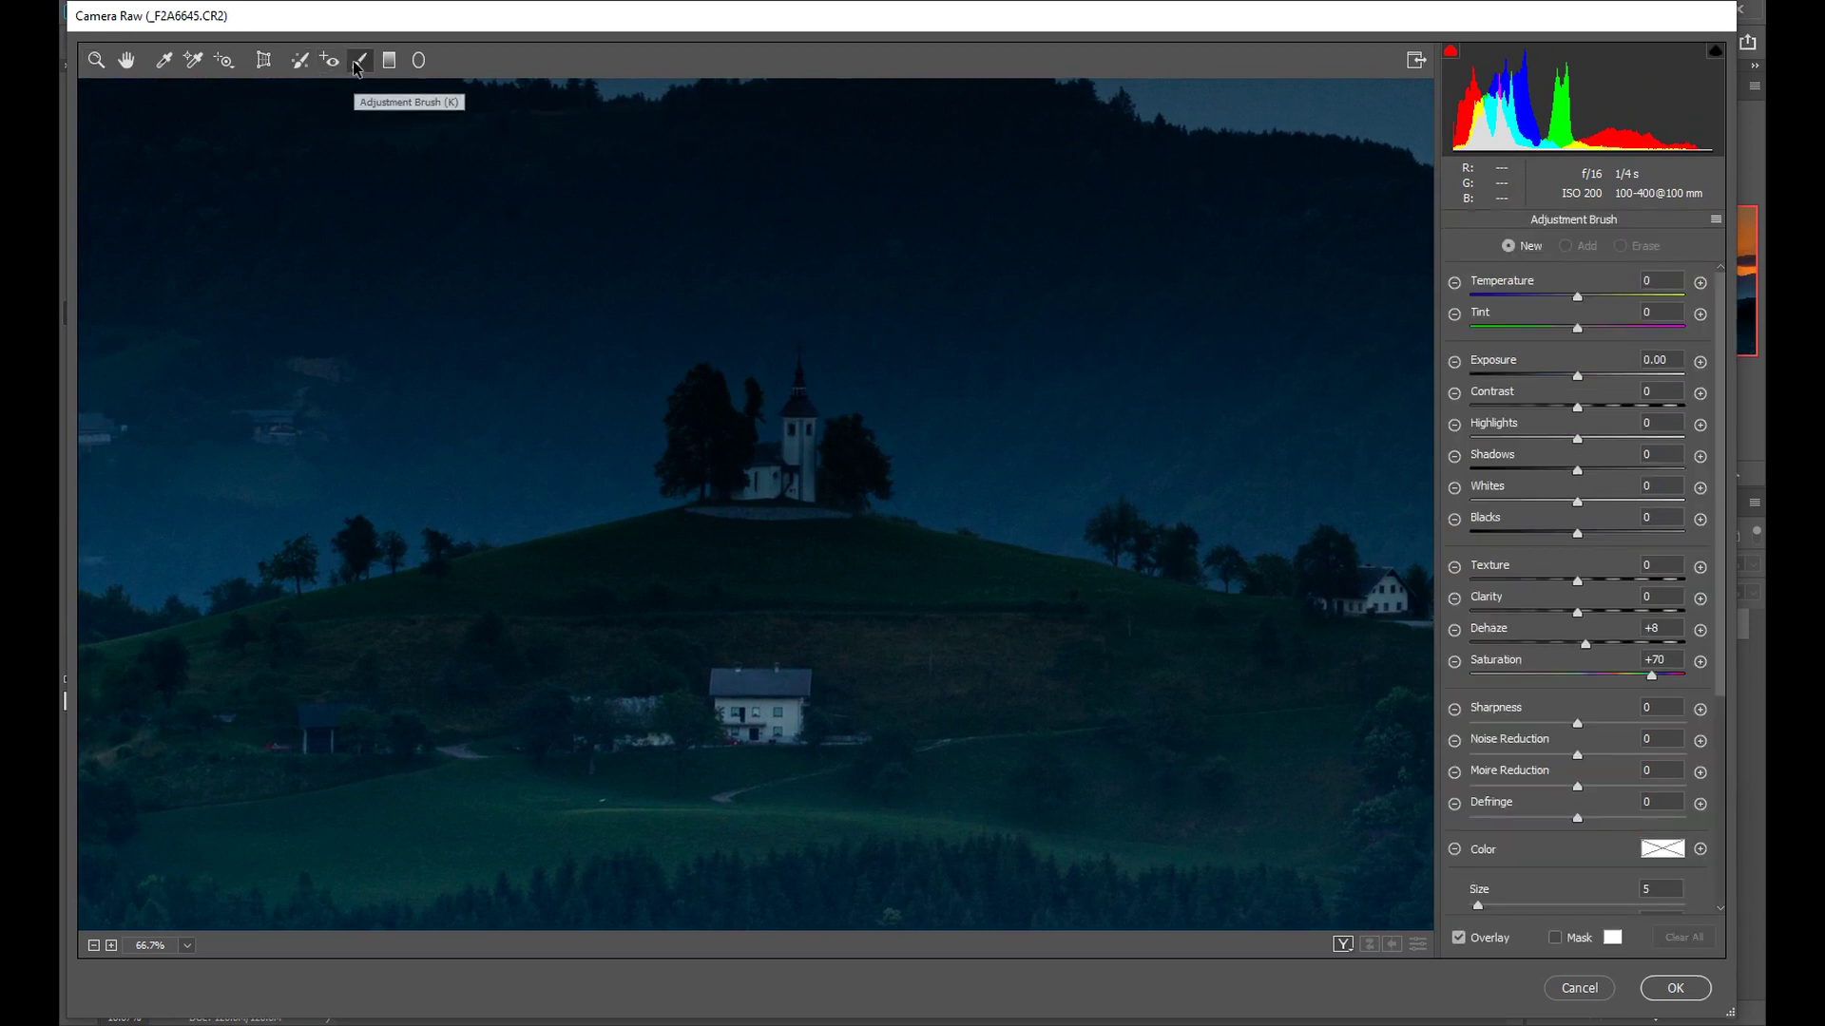
left_click_drag(1650, 674, 1579, 651)
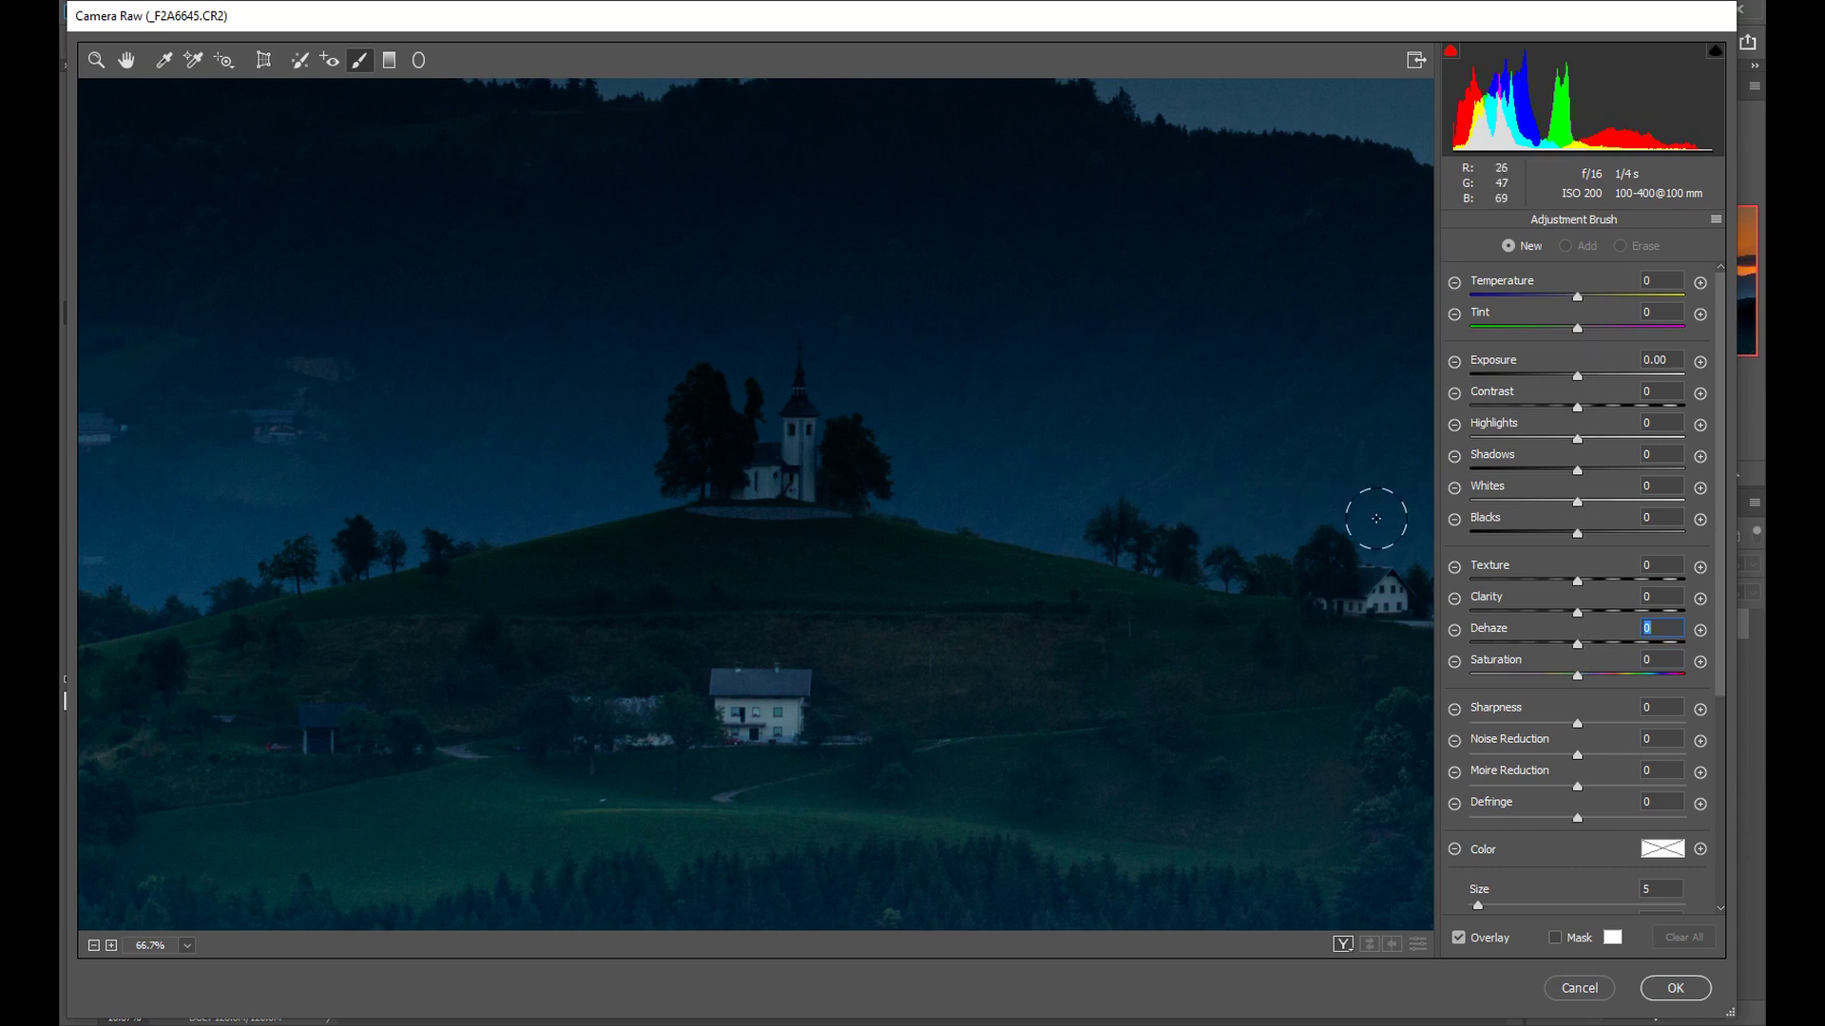
left_click(1580, 378)
left_click_drag(1594, 380, 1595, 380)
scroll(1599, 482, "down", 3)
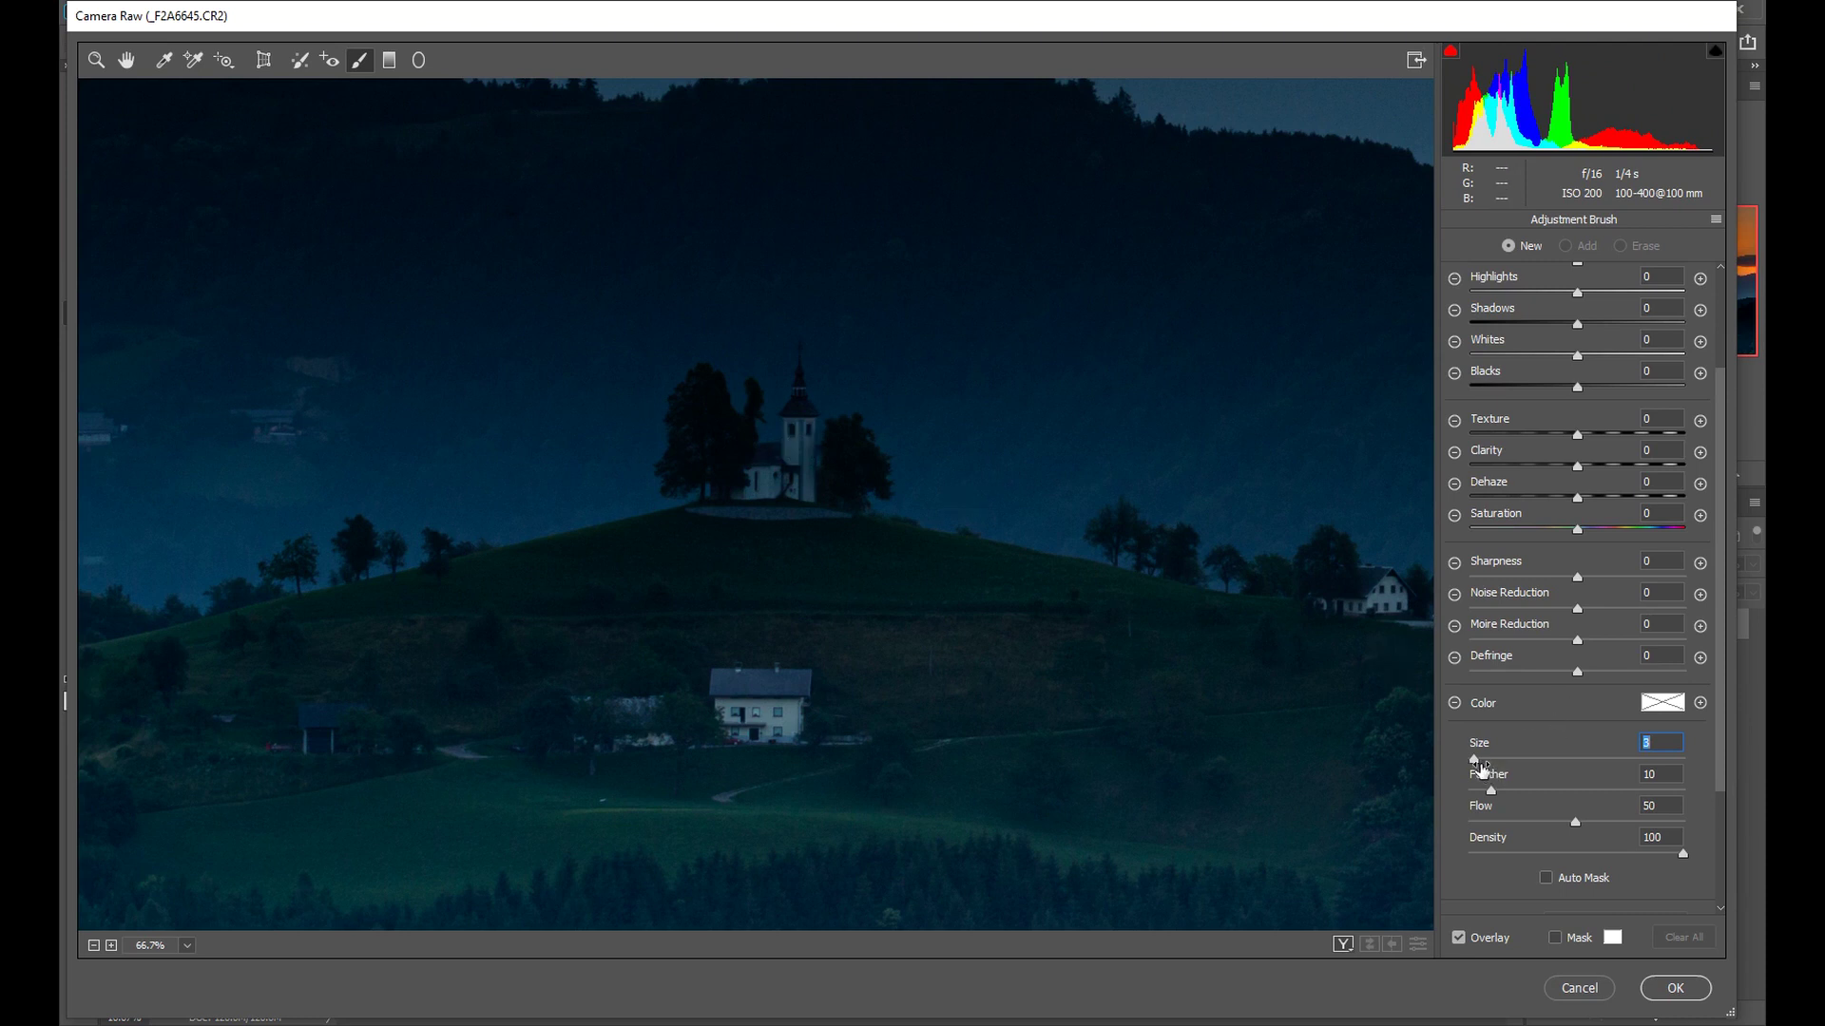
Step: Zoom to 100% on the hilltop church and paint a Size 4, Feather 6 brightening stroke over the tower
left_click(97, 62)
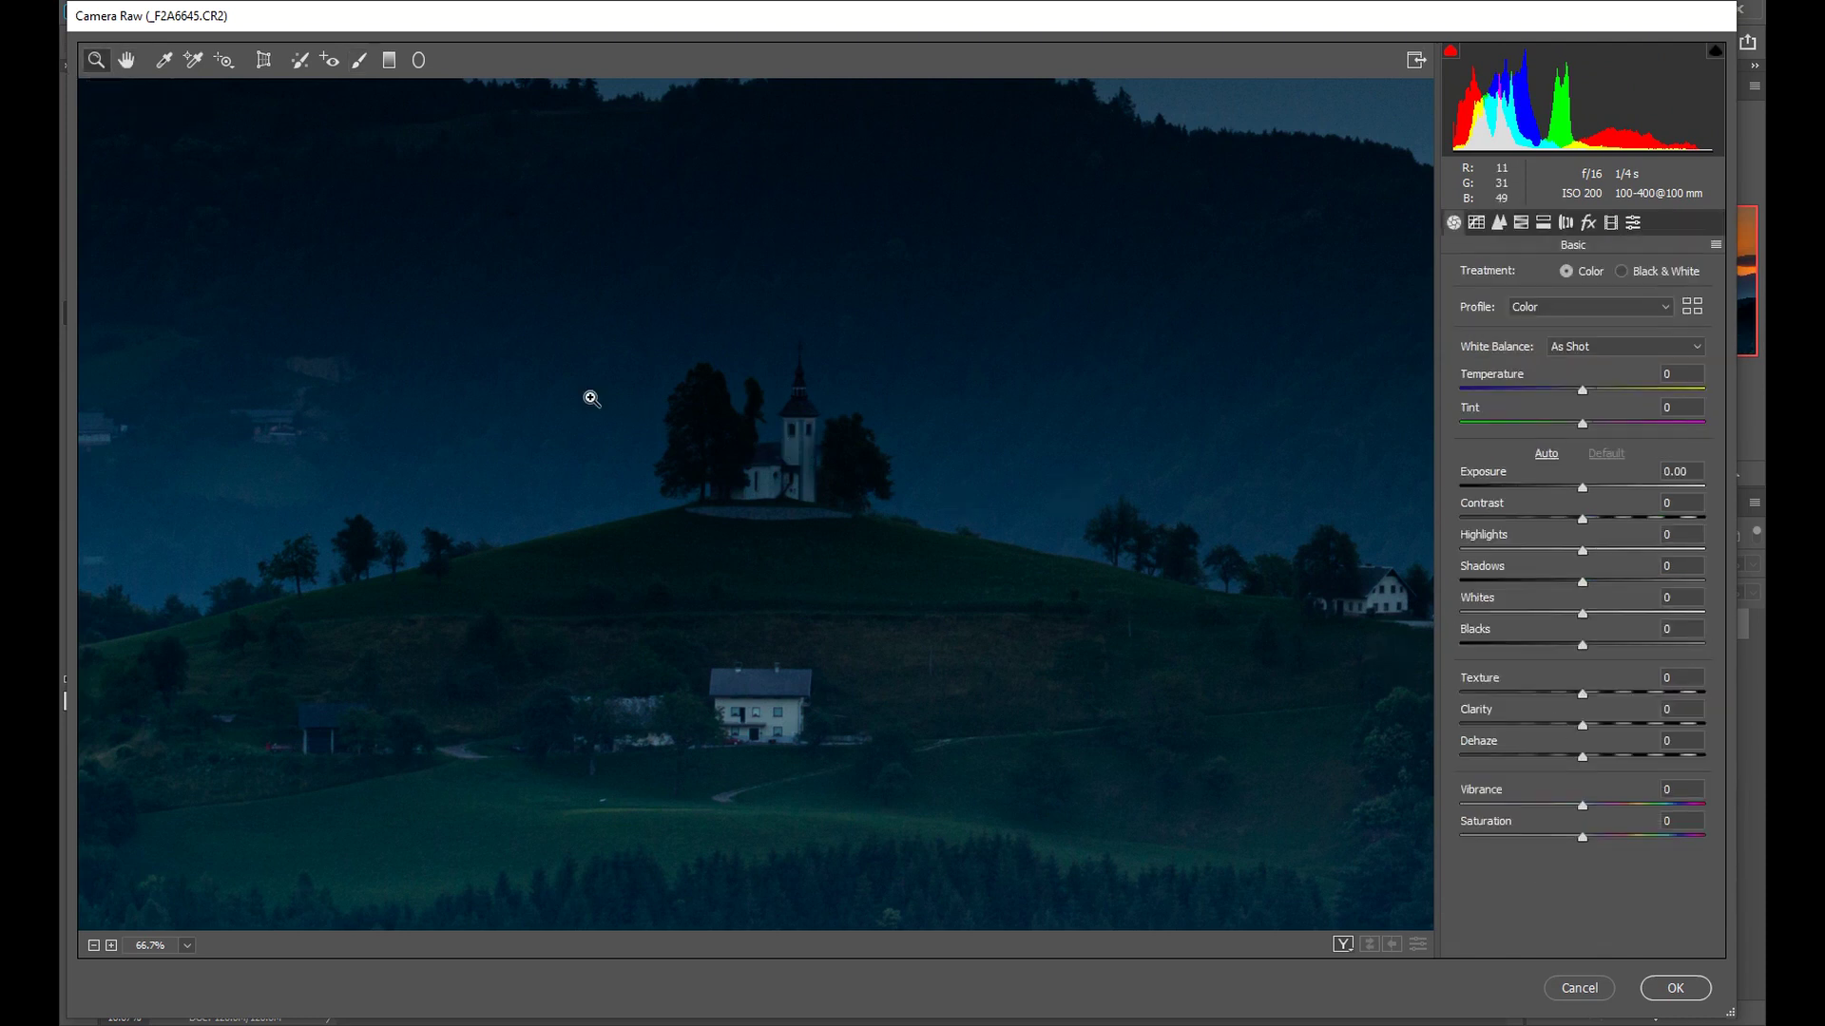
left_click(780, 450)
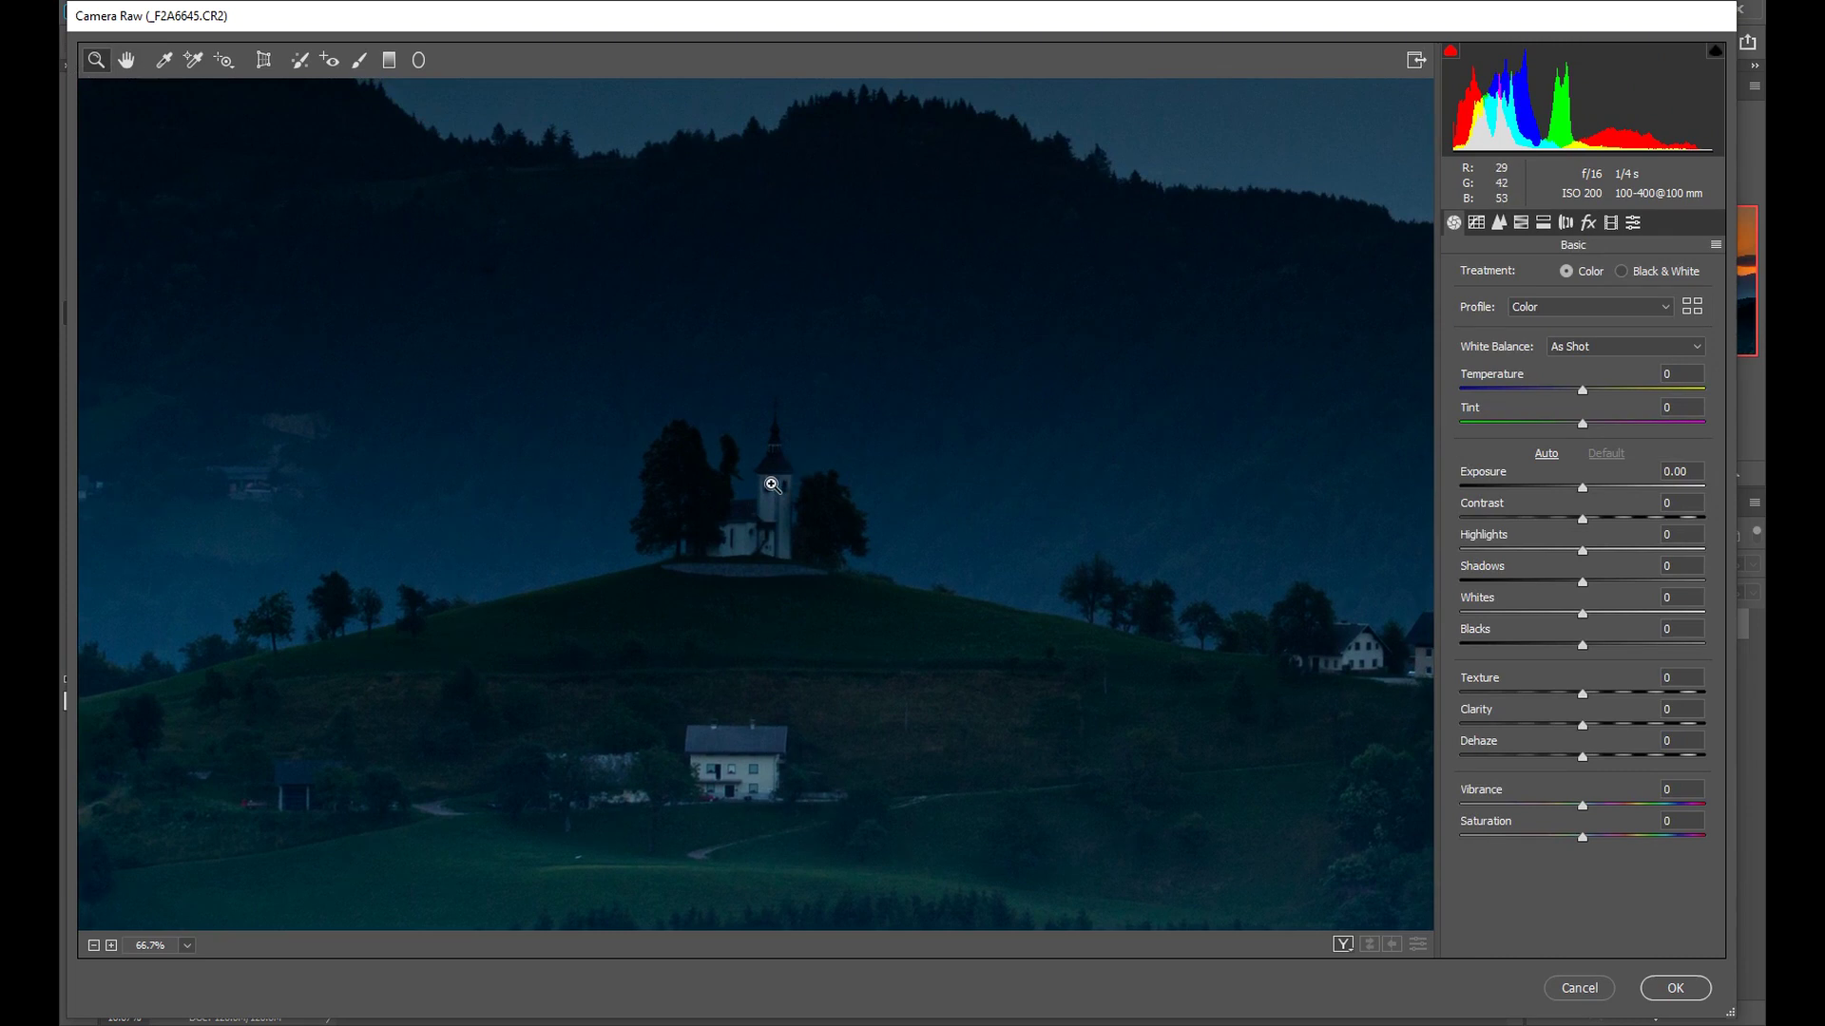
left_click(779, 506)
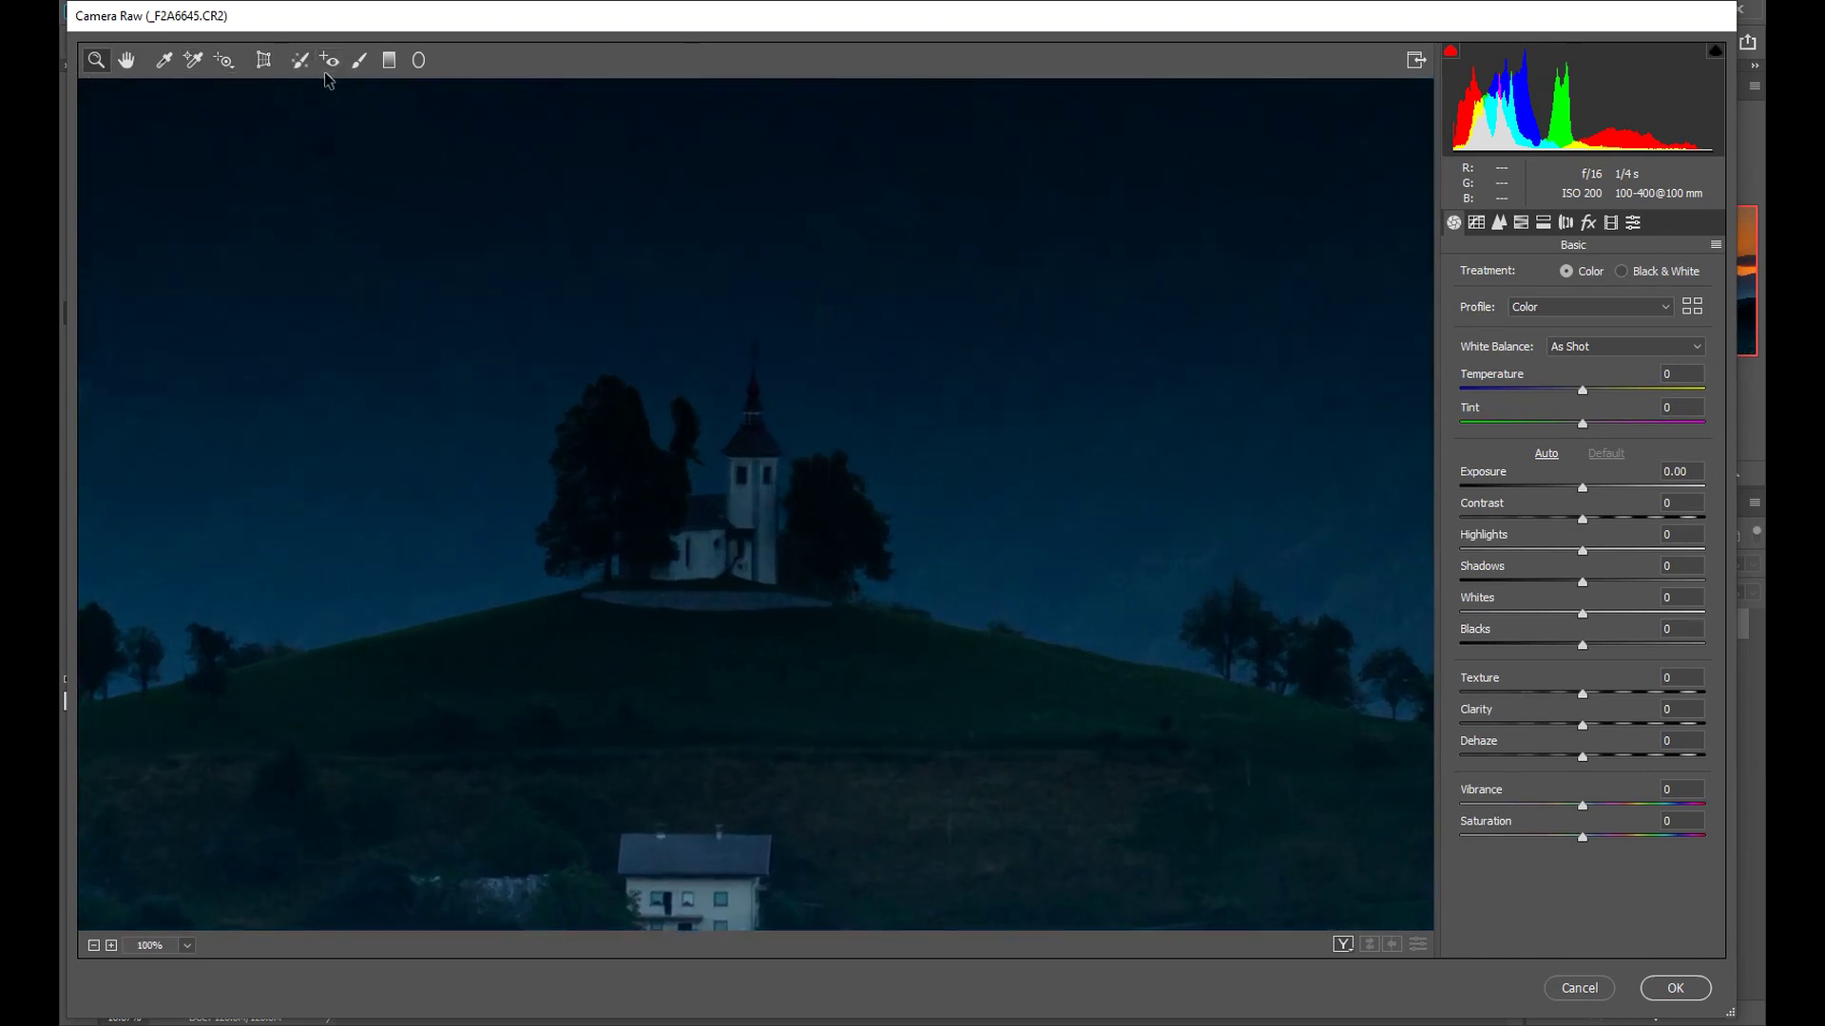
left_click(359, 60)
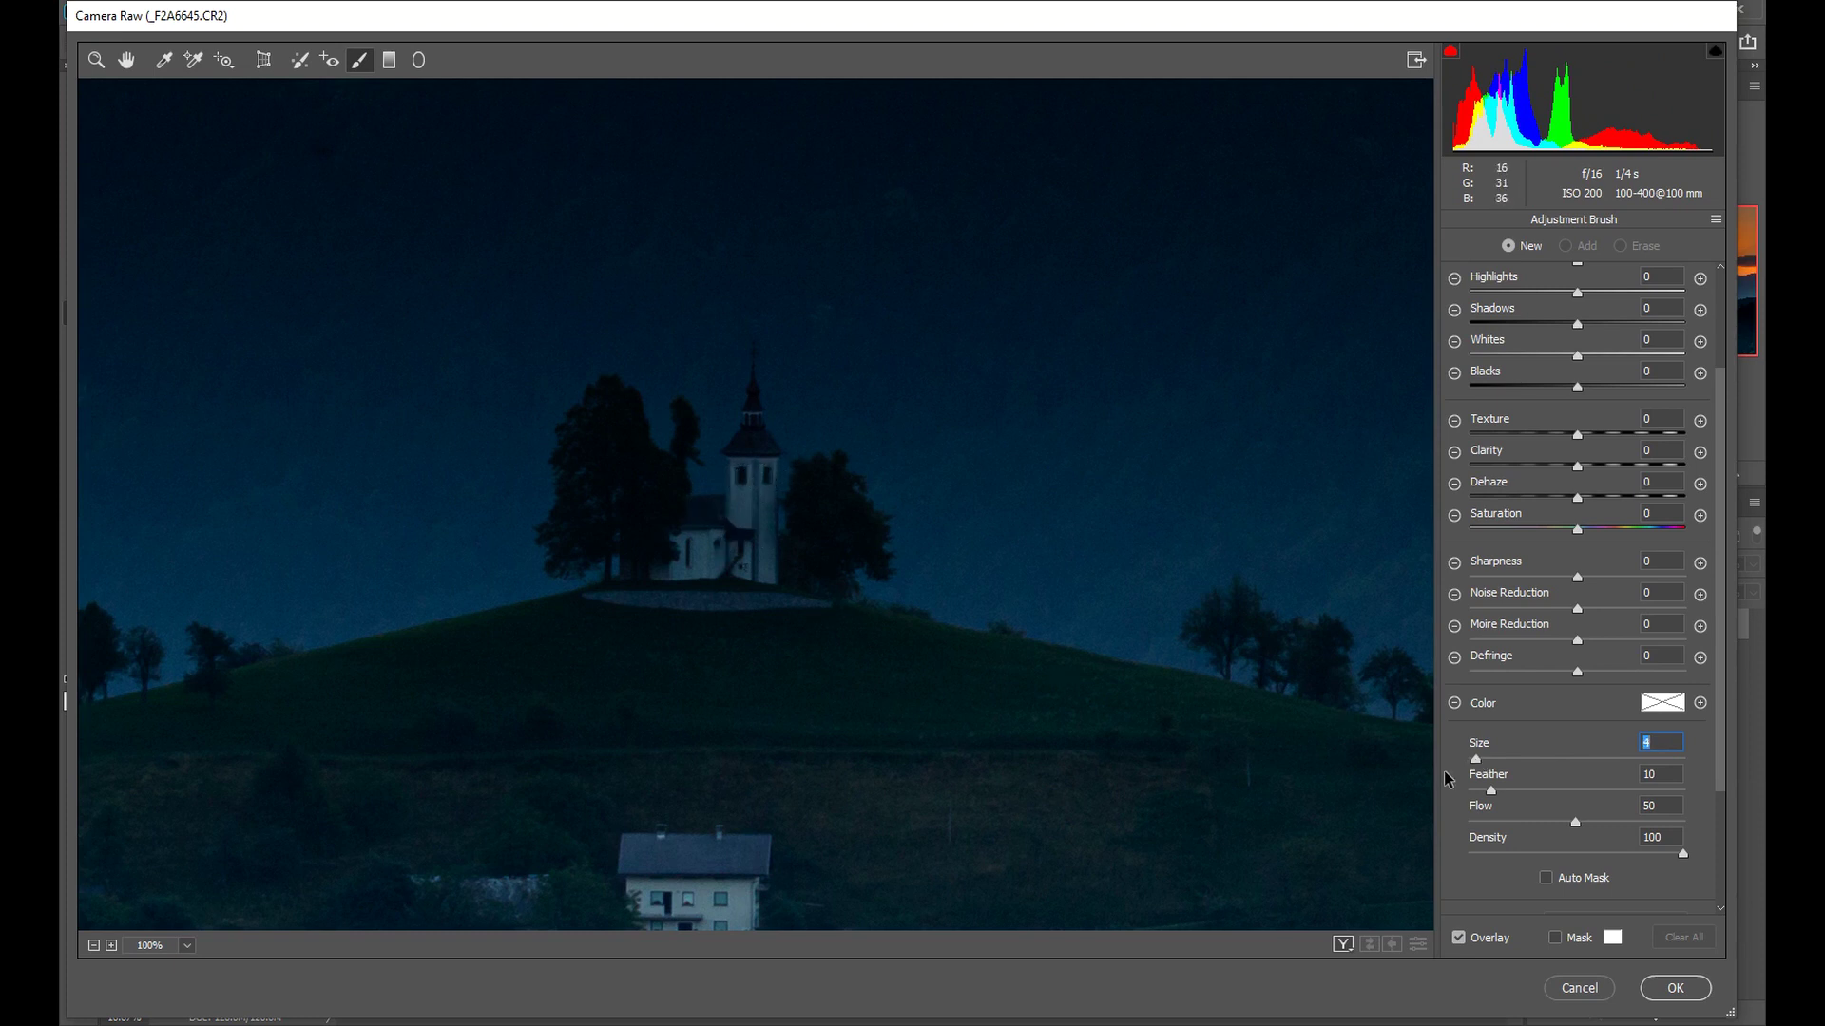
left_click_drag(1491, 791, 1488, 791)
mouse_move(751, 518)
left_mouse_down()
mouse_move(749, 475)
mouse_move(753, 561)
mouse_move(747, 482)
mouse_move(748, 542)
mouse_move(692, 555)
mouse_move(753, 558)
mouse_move(757, 475)
left_mouse_up()
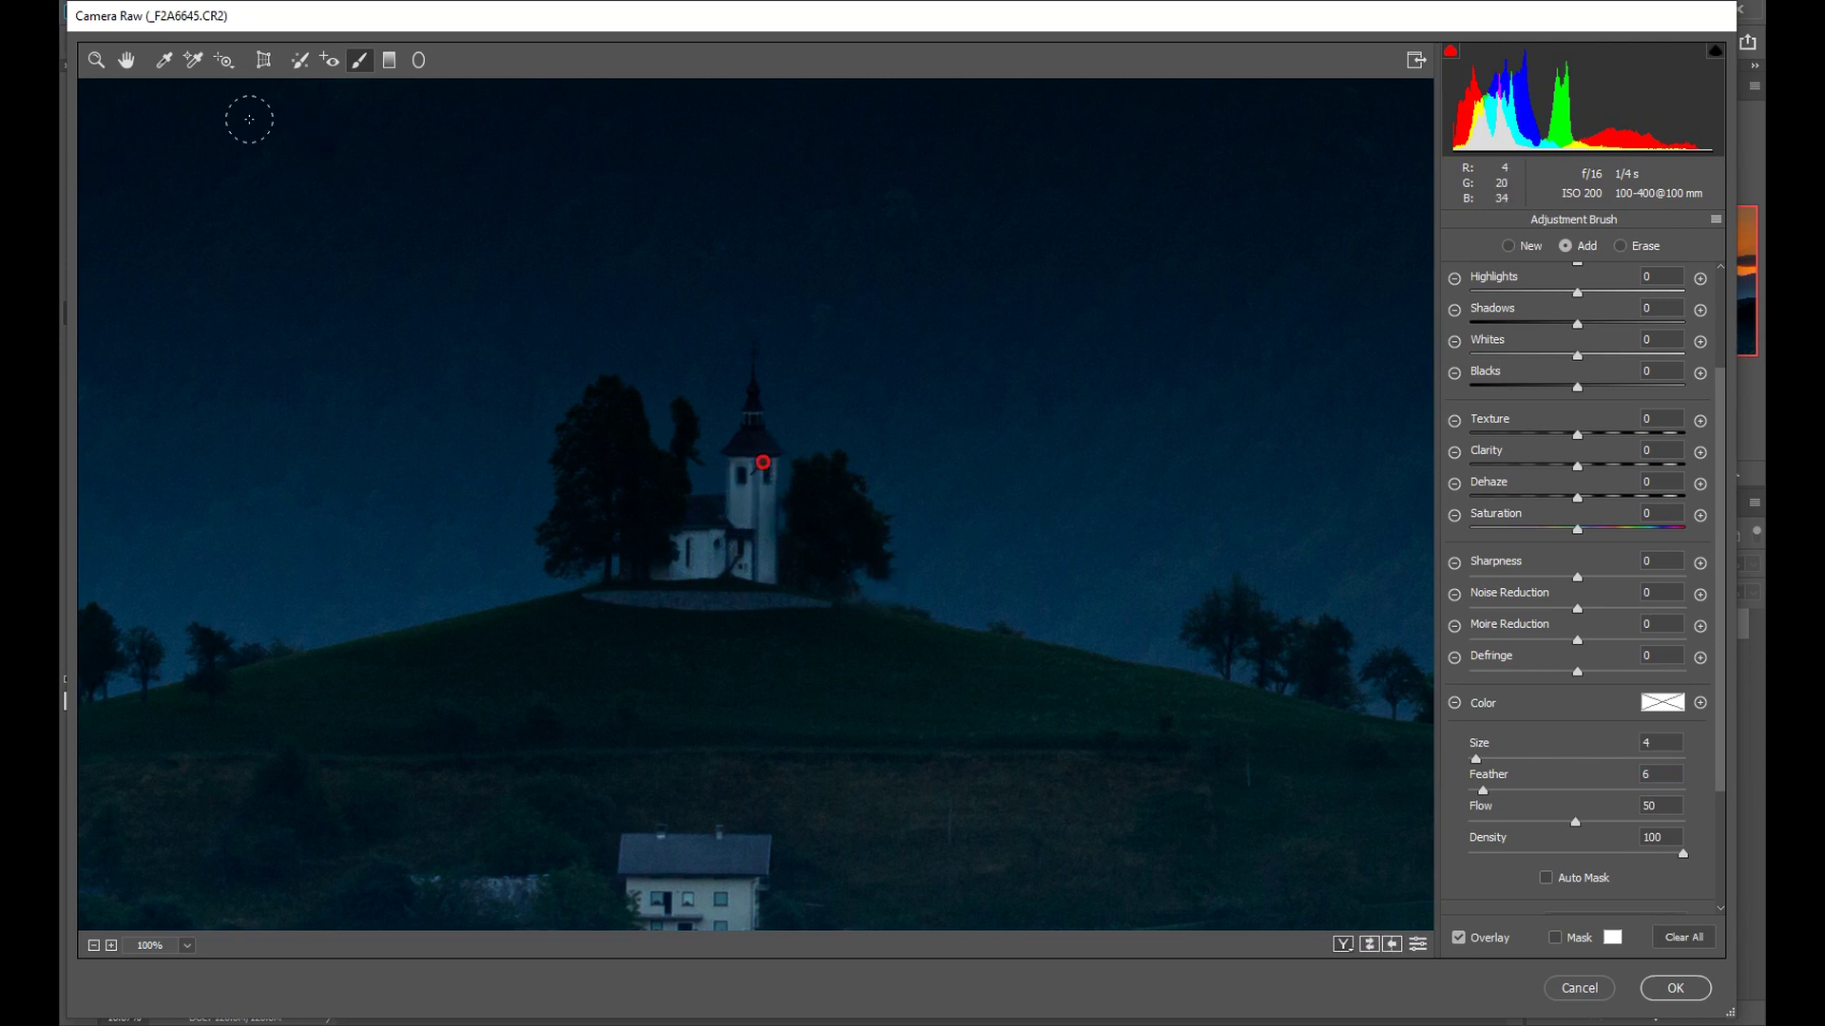
left_click(96, 60)
Step: Fit the sunset photo in view, reselect the church pin, and settle its Exposure at +0.75
right_click(742, 363)
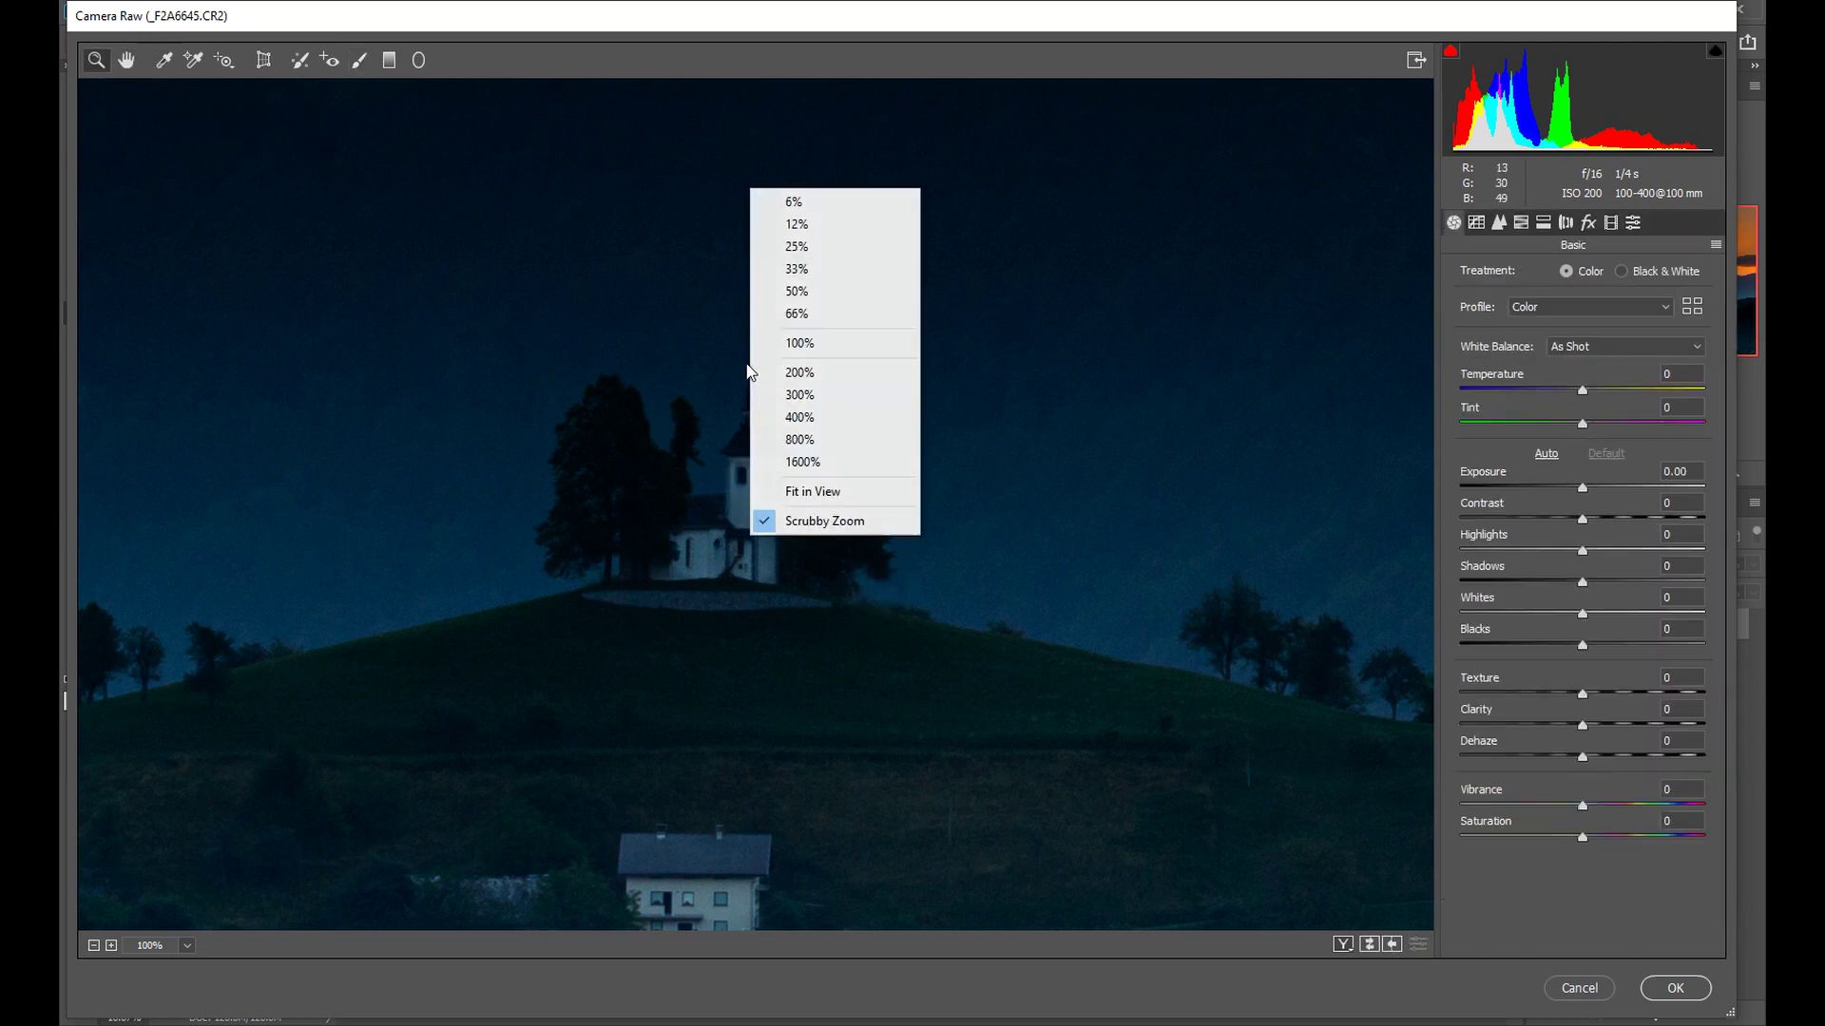
left_click(826, 497)
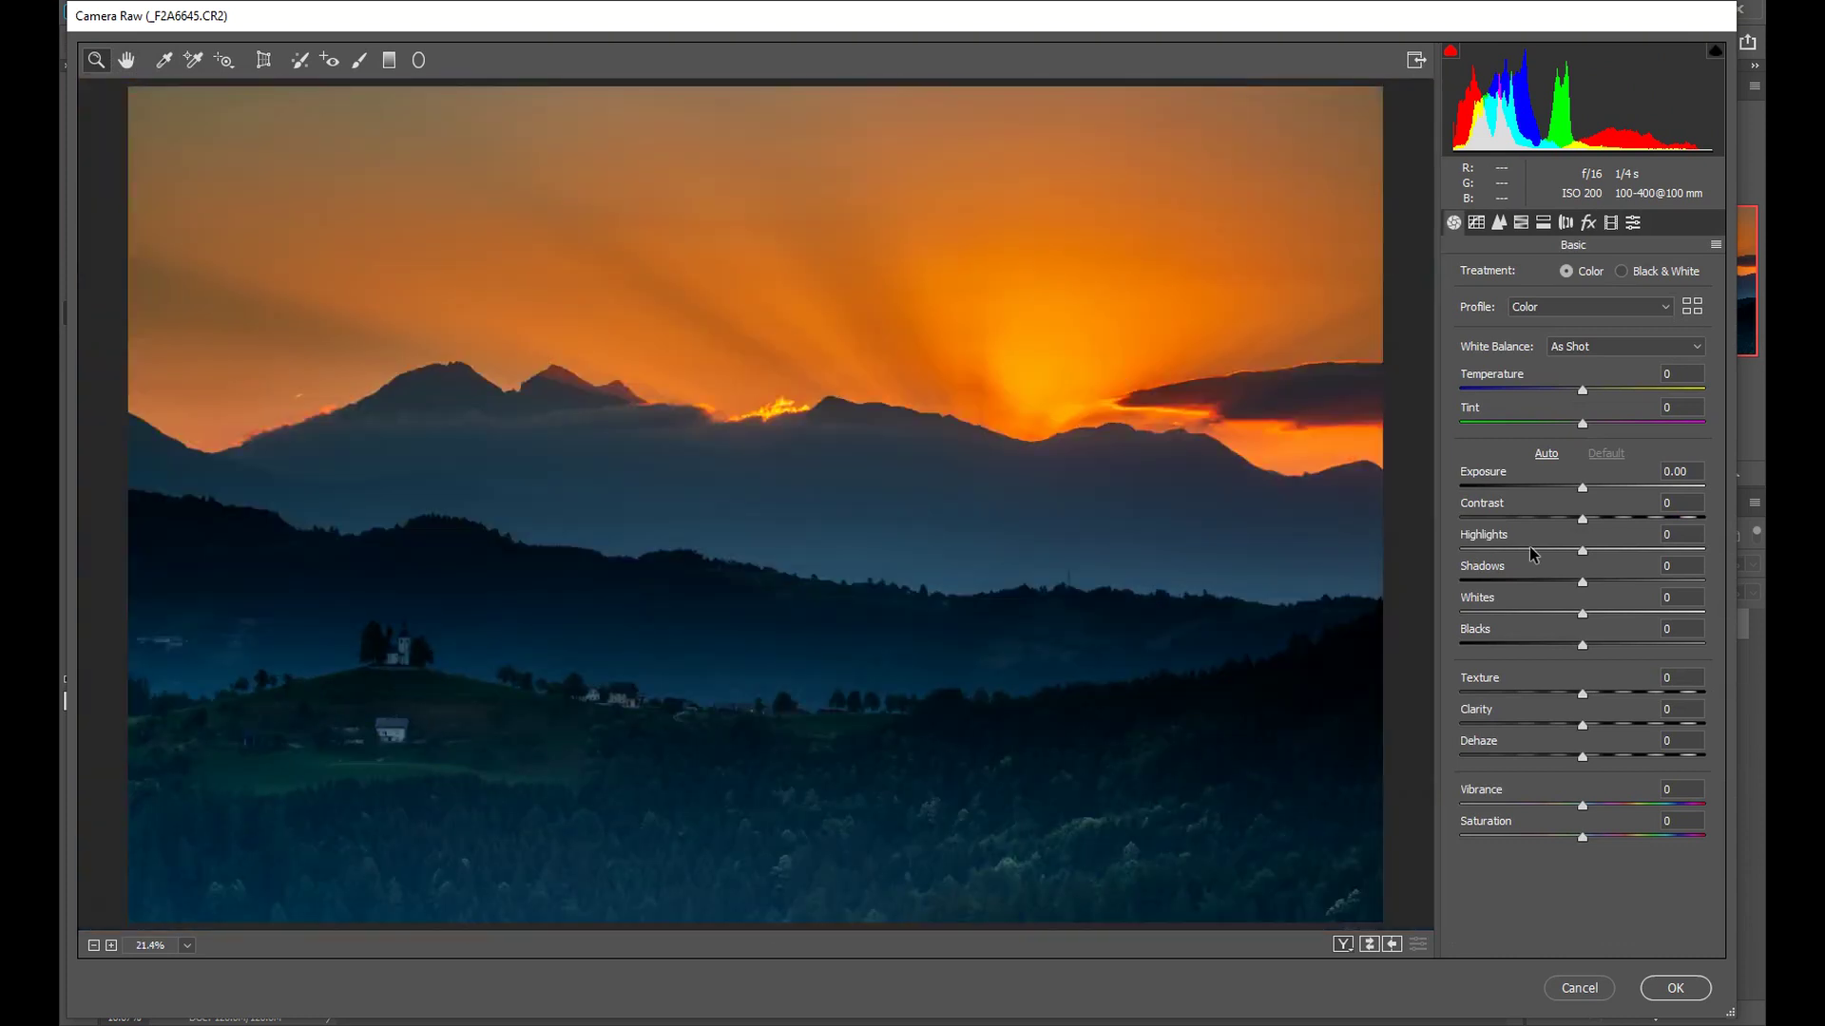
left_click(351, 70)
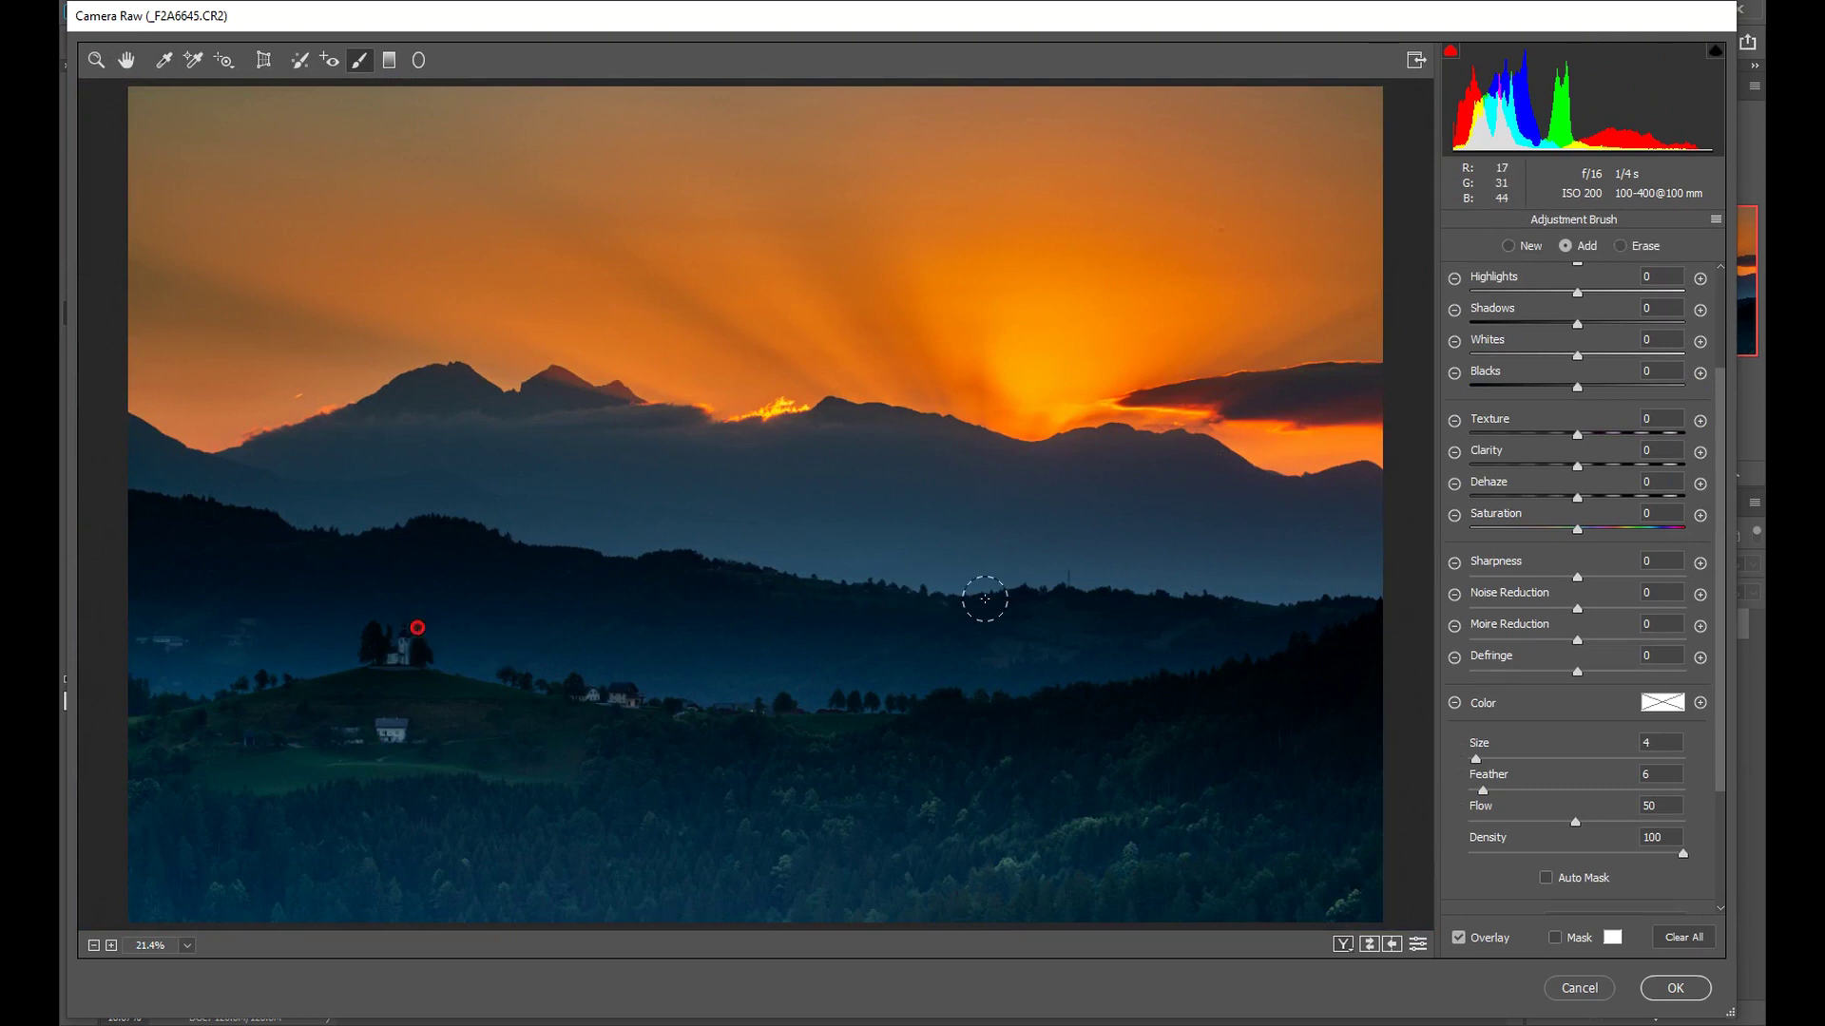
scroll(1562, 380, "up", 3)
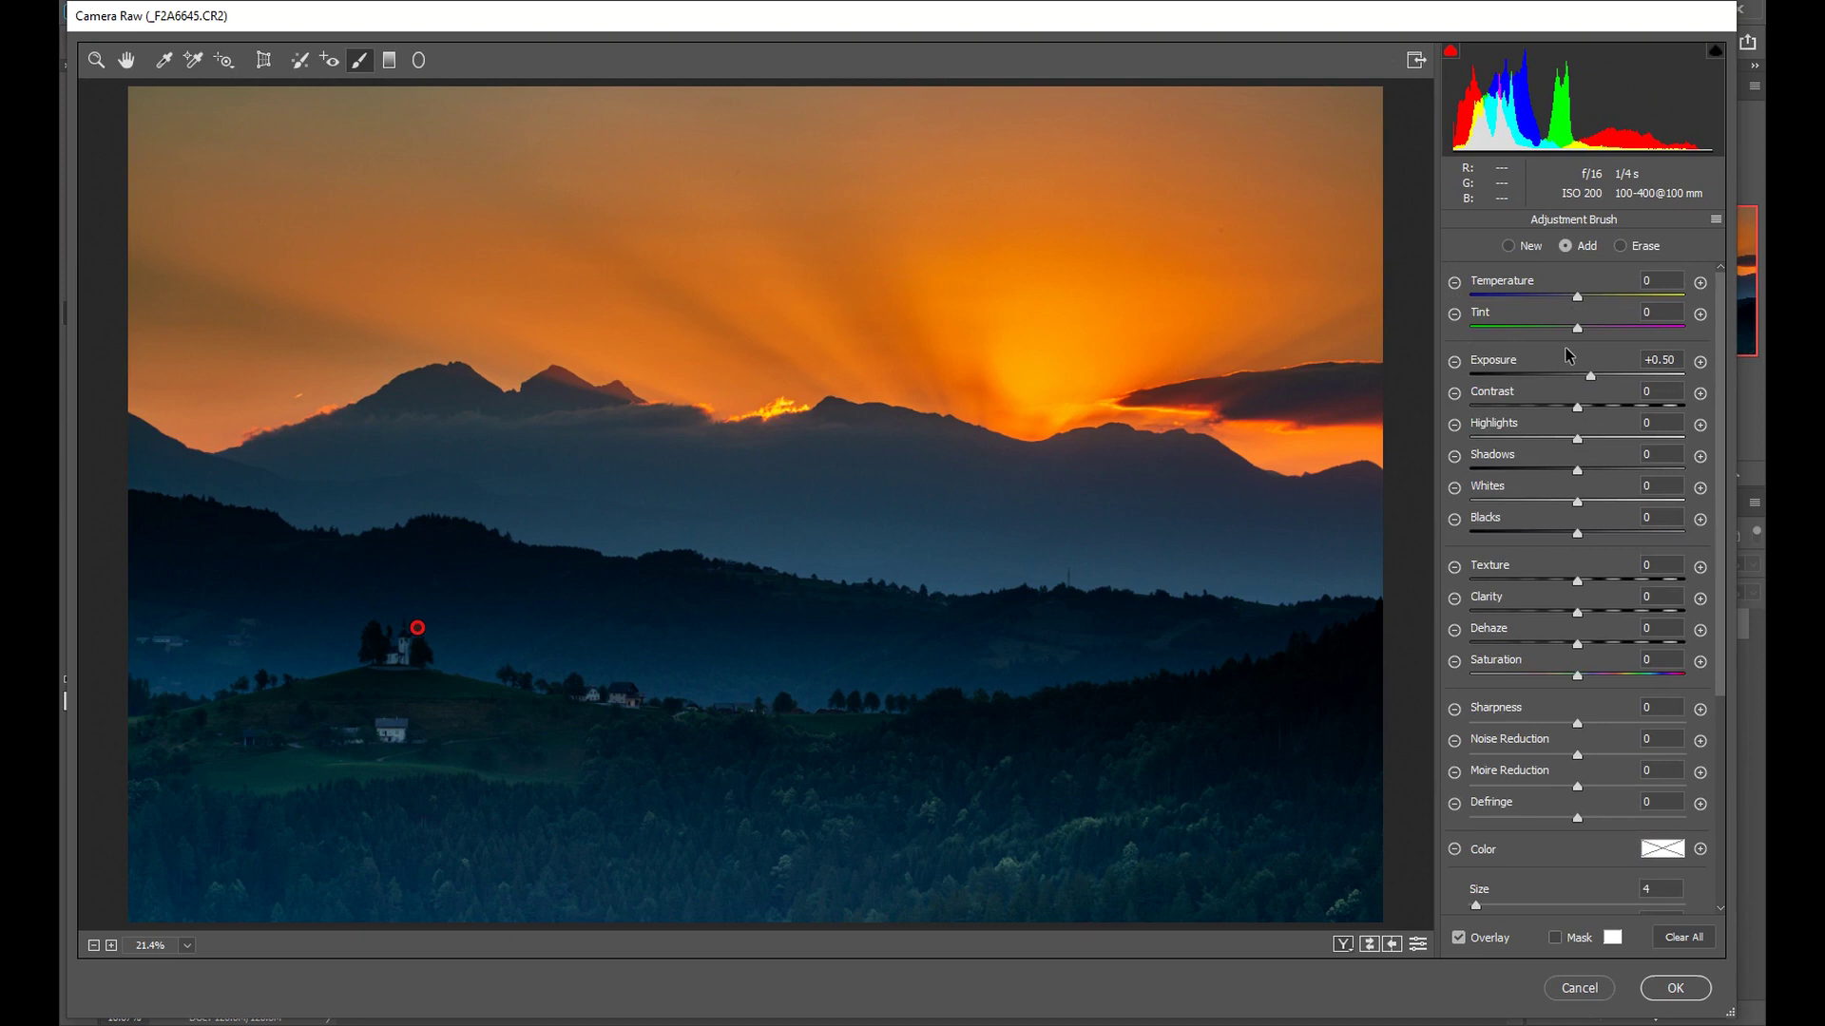
left_click_drag(1592, 377, 1599, 375)
left_click_drag(1616, 373, 1594, 376)
left_click_drag(1600, 373, 1599, 373)
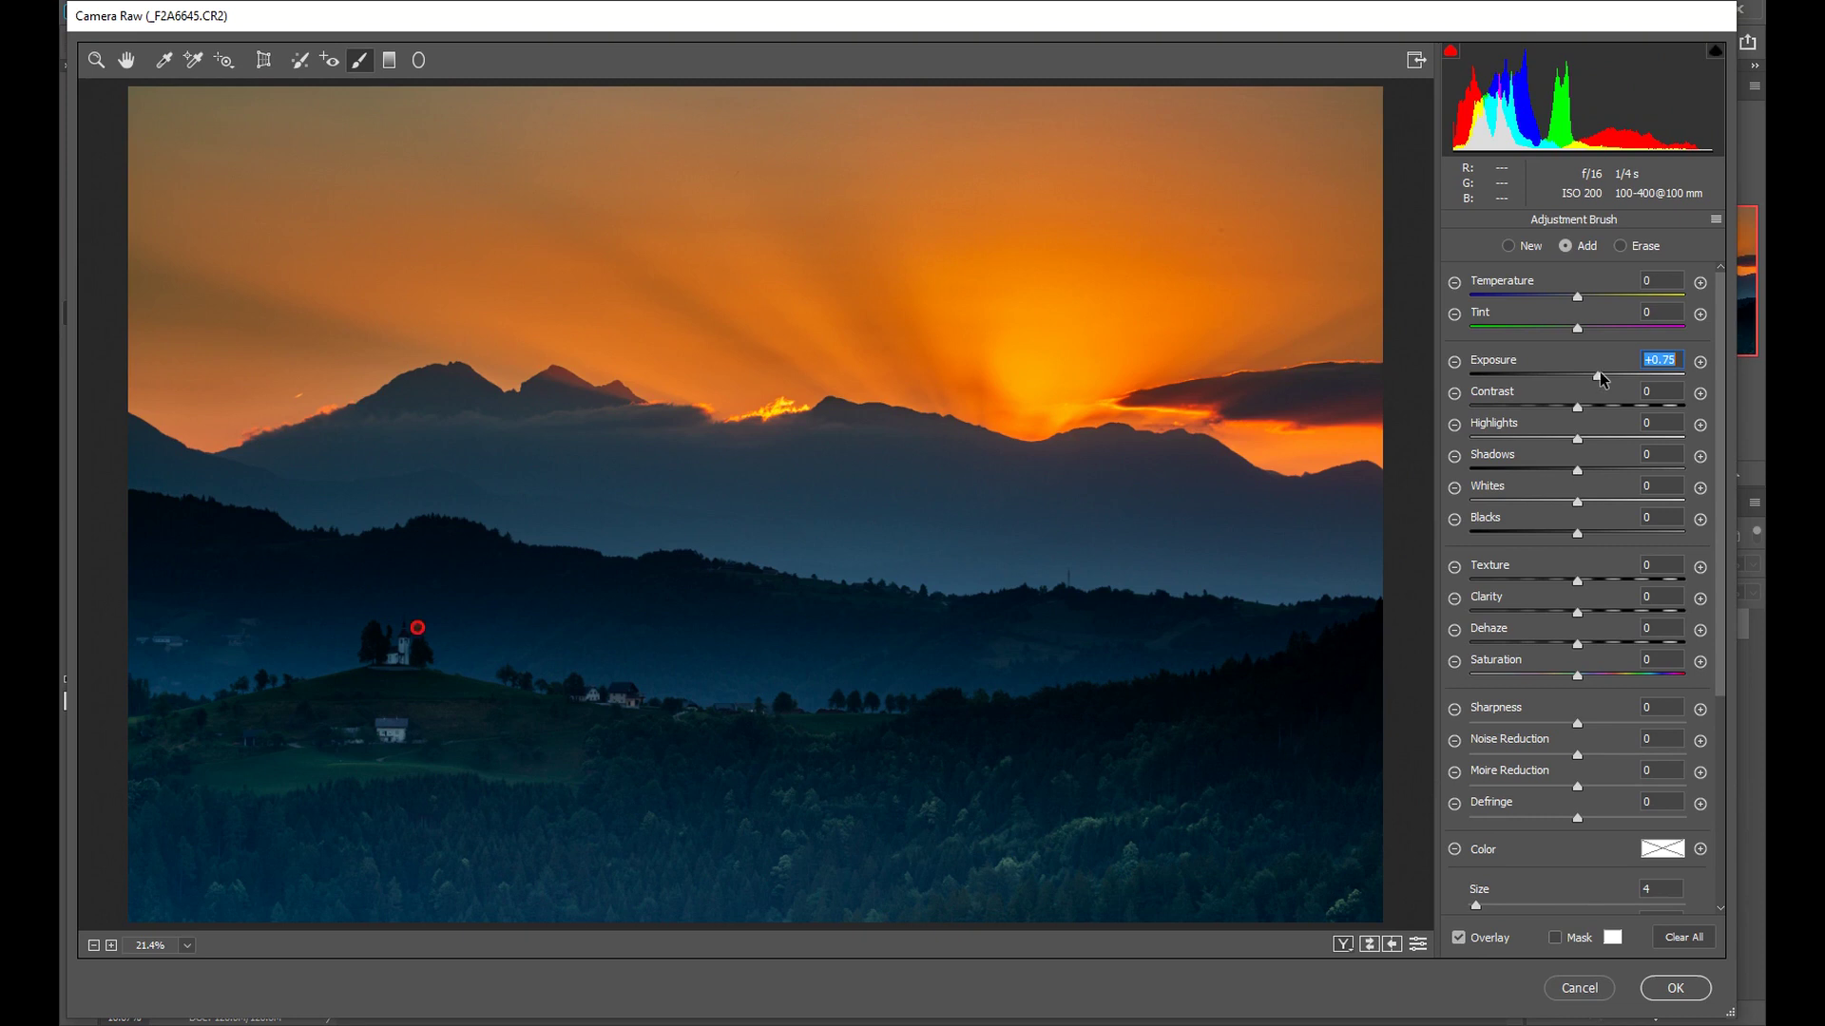
Step: Deselect the pin, reset new-brush Exposure to +0.50, compare before/after, and commit to Photoshop
left_click(1371, 947)
left_click(1371, 947)
left_click_drag(1599, 378, 1592, 379)
left_click(1367, 944)
left_click(1369, 946)
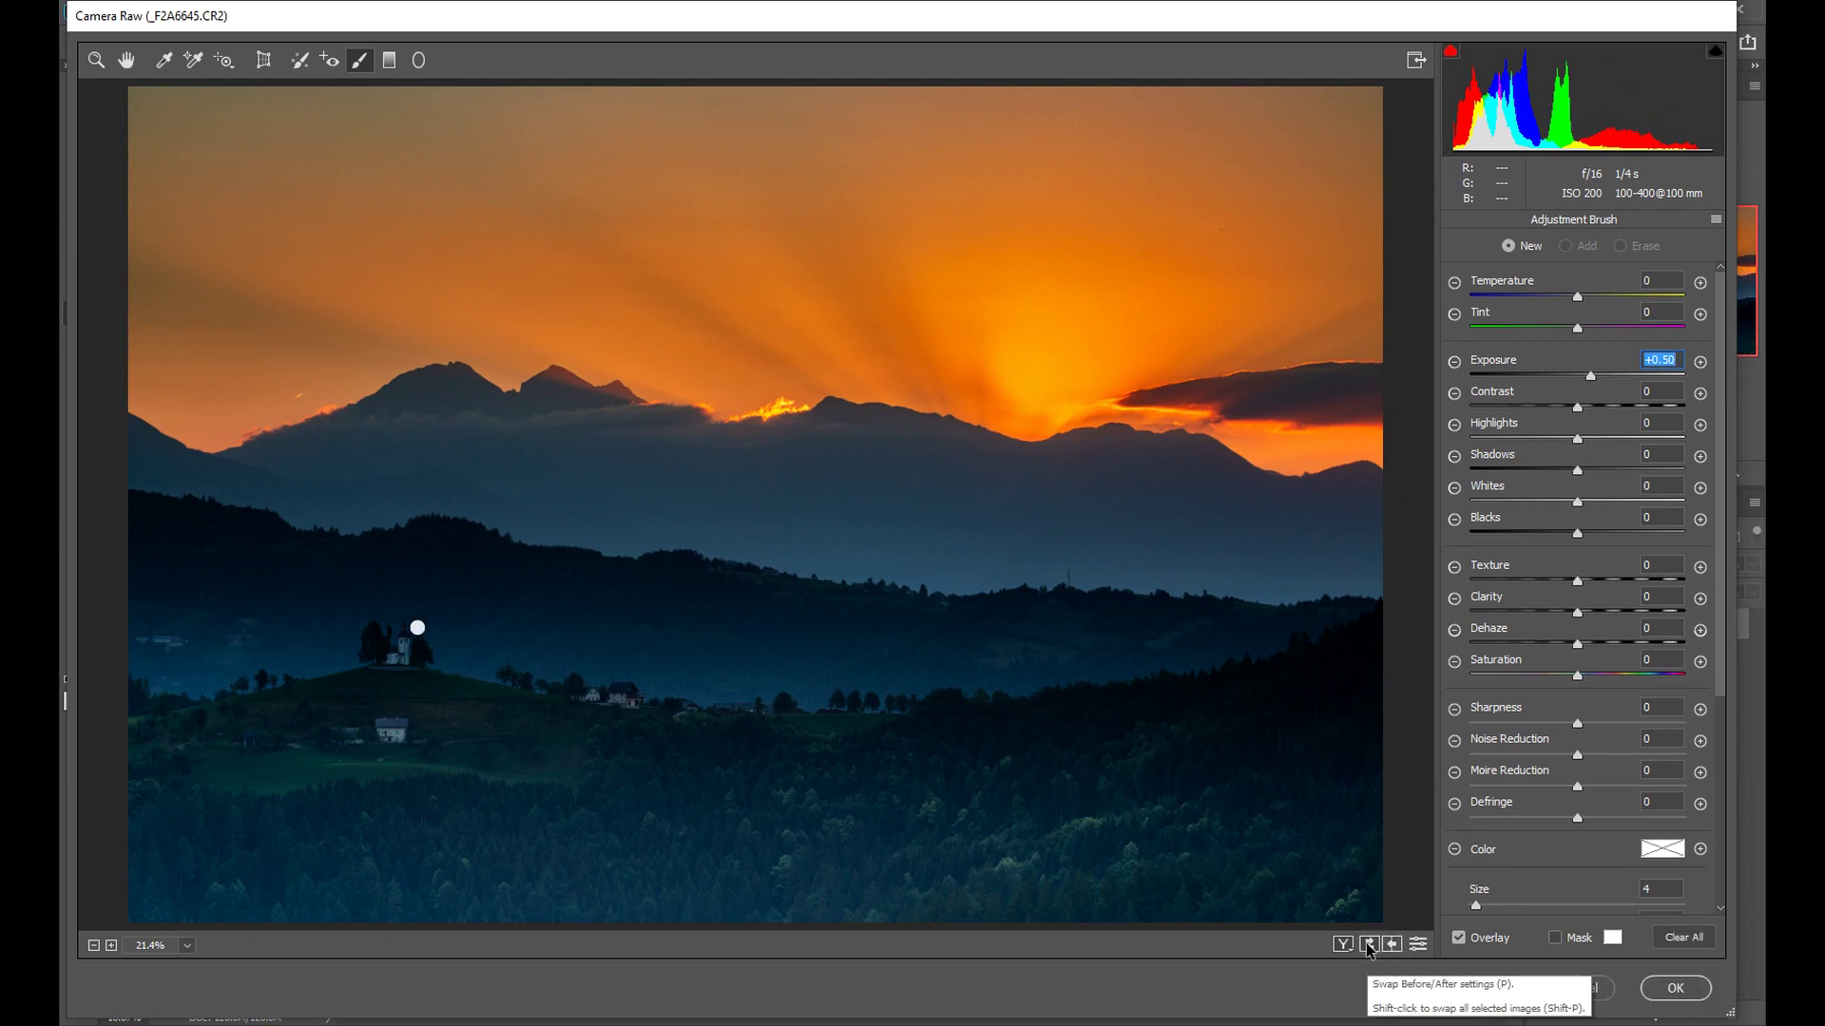
left_click(1679, 988)
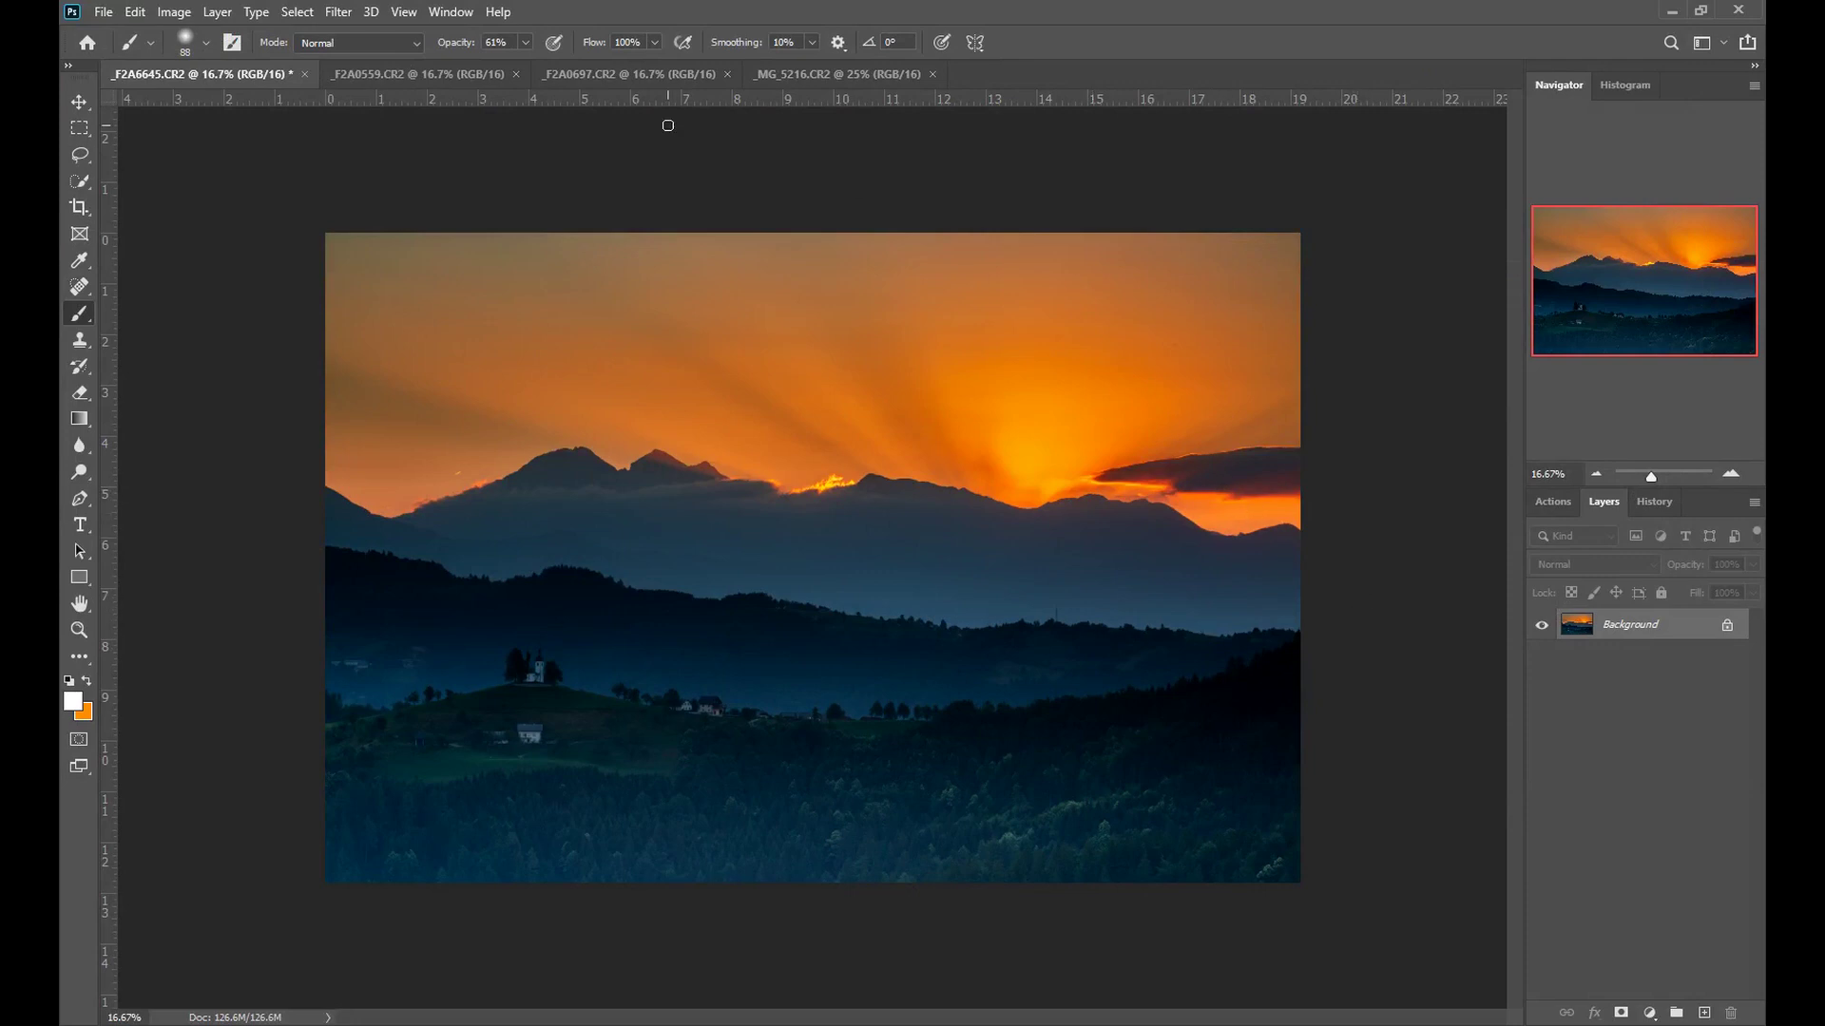
Step: Switch to the _F2A0559.CR2 night church document
left_click(385, 79)
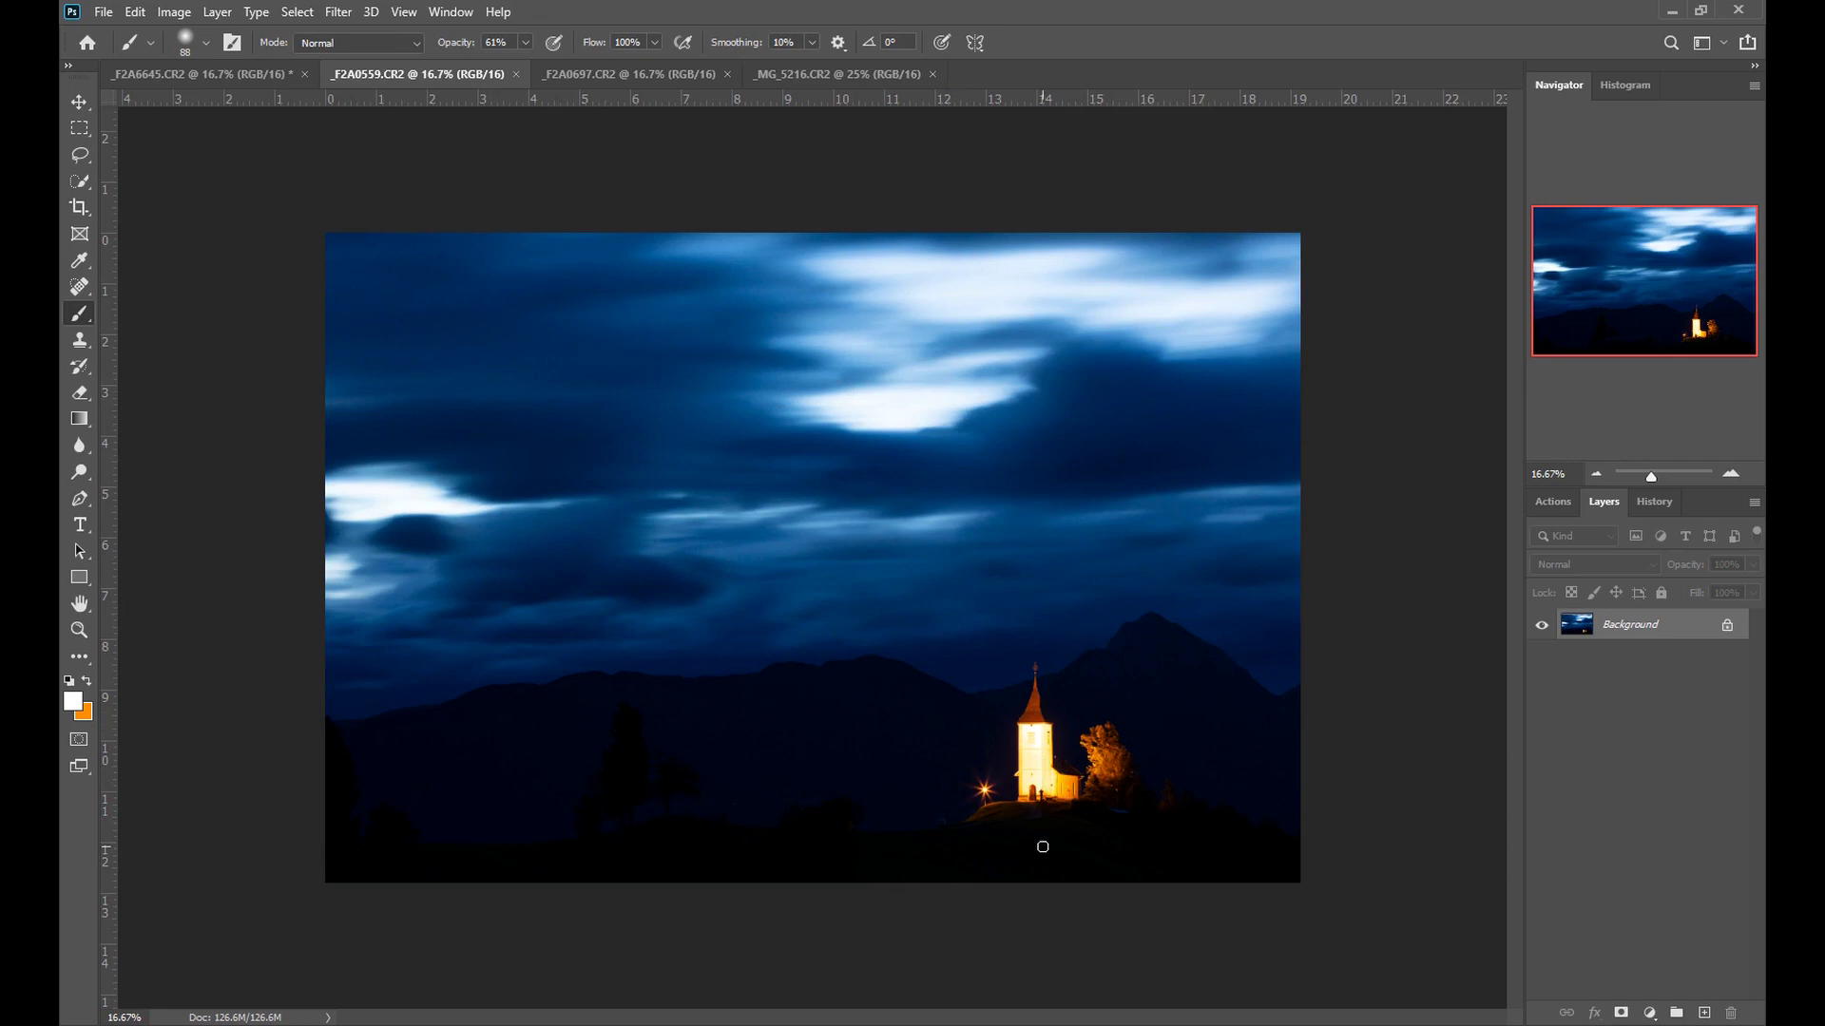
Step: Open the night photo in the Camera Raw Filter and zoom to 50% on the floodlit church
left_click(338, 13)
left_click(421, 134)
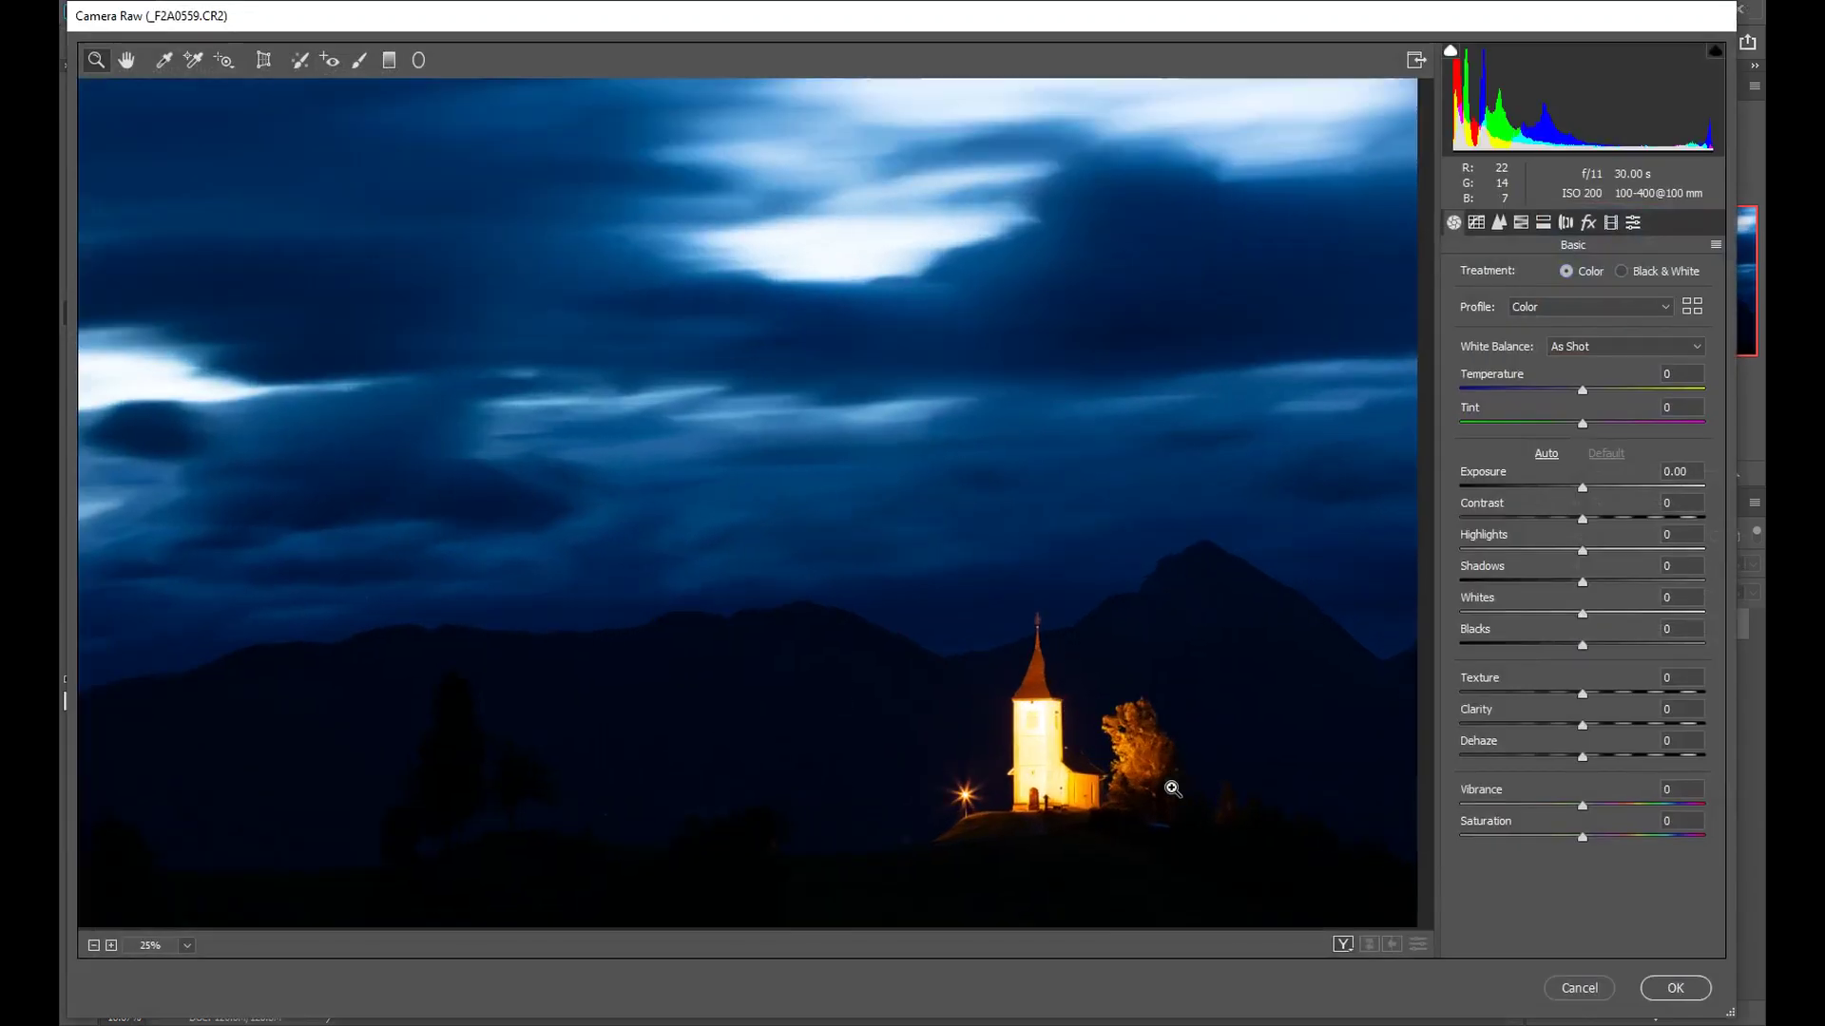
left_click(1172, 789)
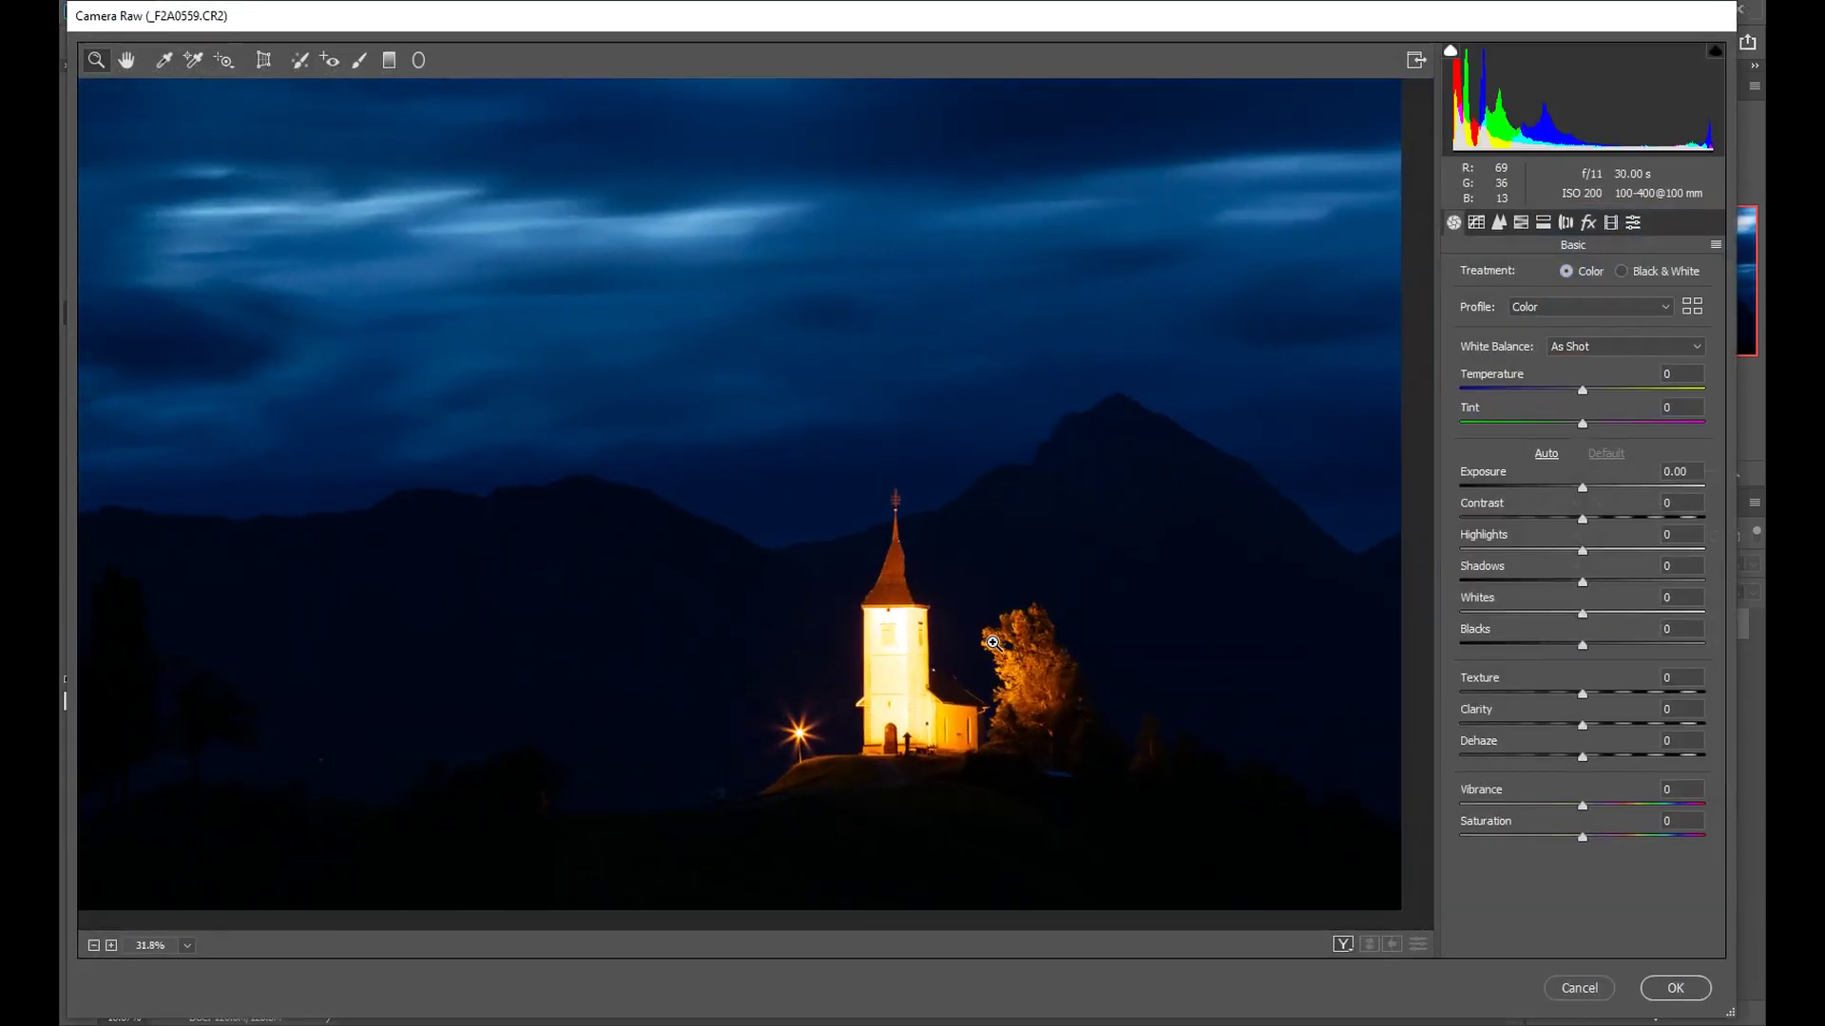
left_click(933, 650)
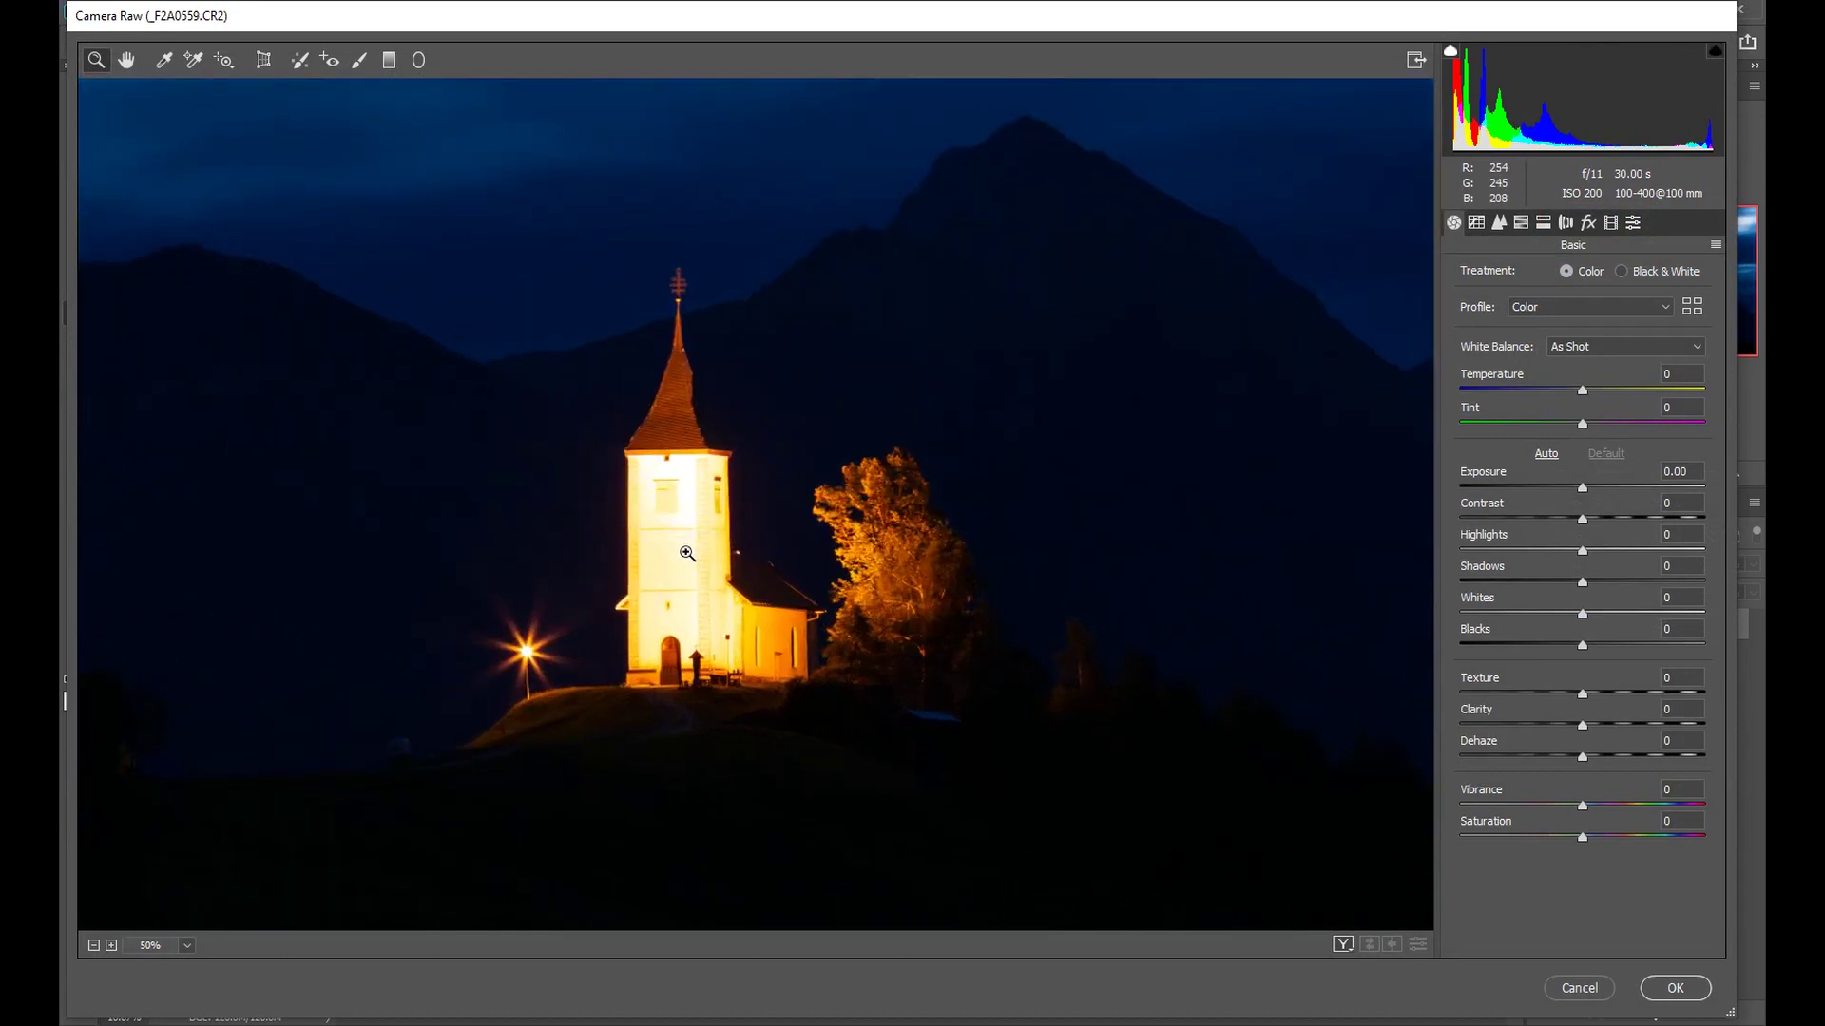
Step: Set up the Adjustment Brush with Exposure near 0, reduced Highlights, and Size 8
left_click(360, 63)
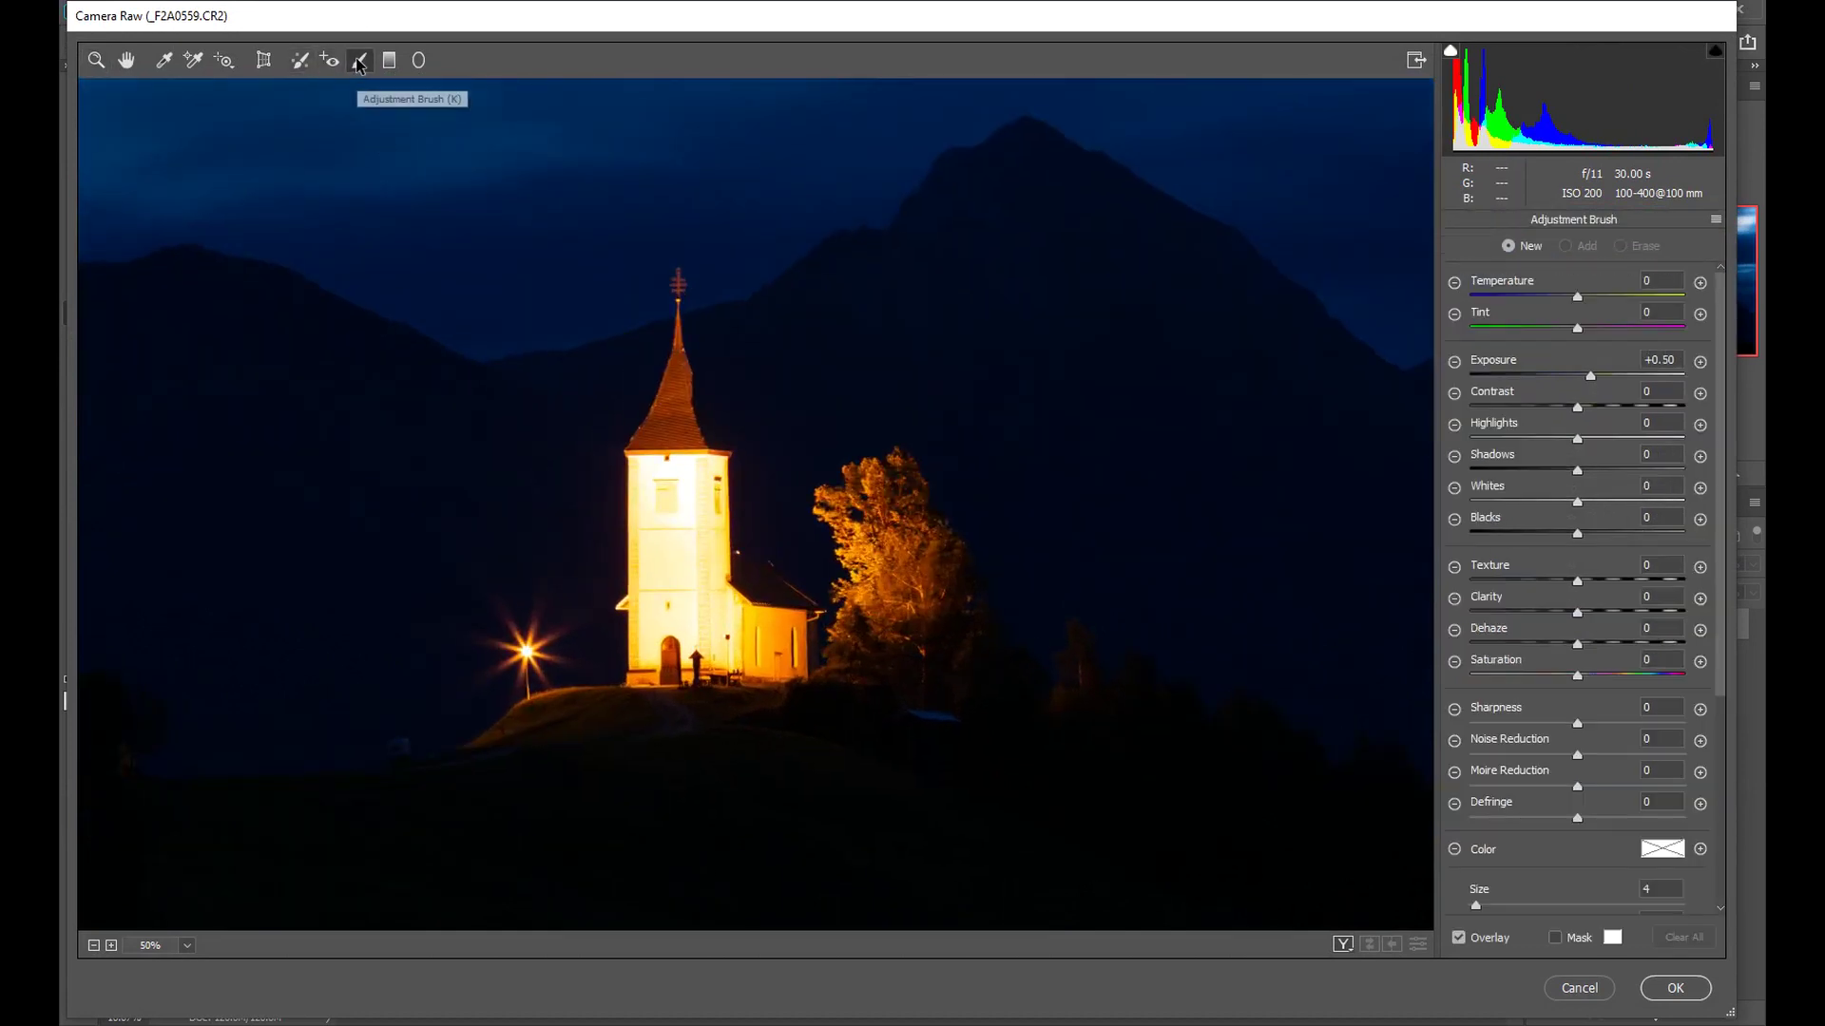
left_click_drag(1597, 380, 1579, 381)
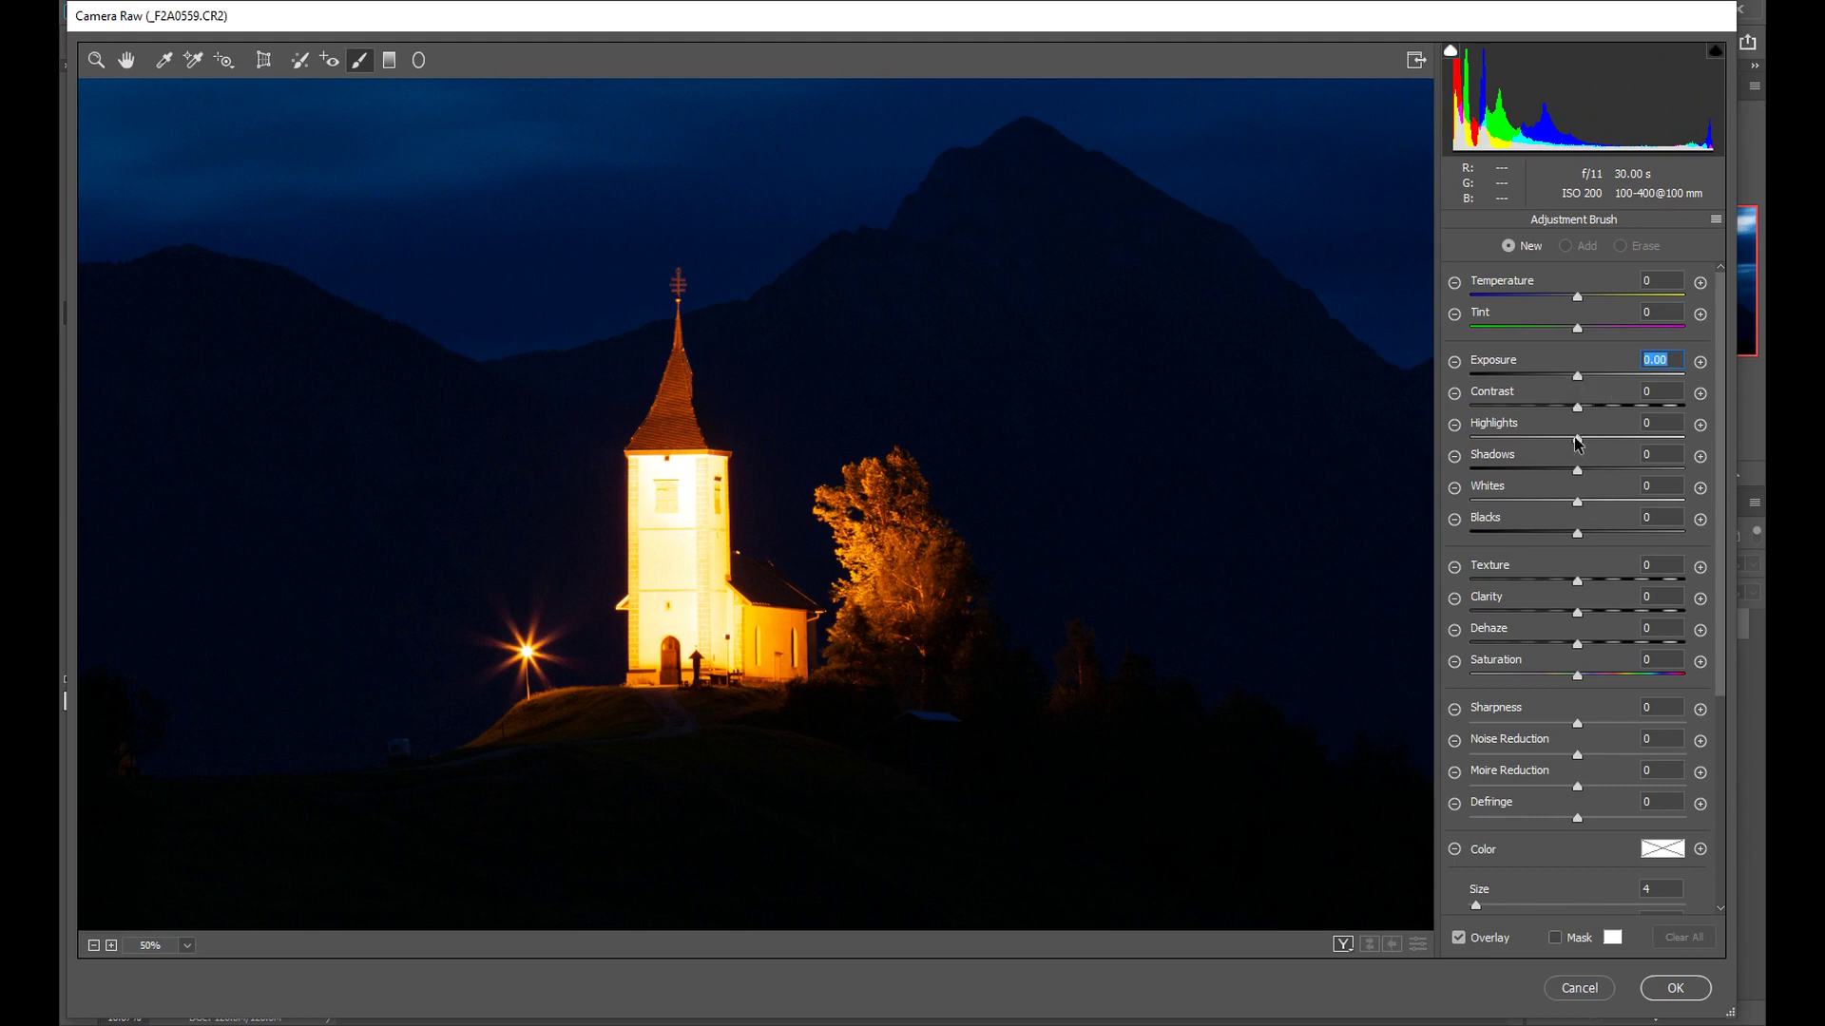
left_click_drag(1577, 440, 1536, 442)
scroll(1524, 874, "down", 3)
left_click_drag(1479, 666, 1485, 664)
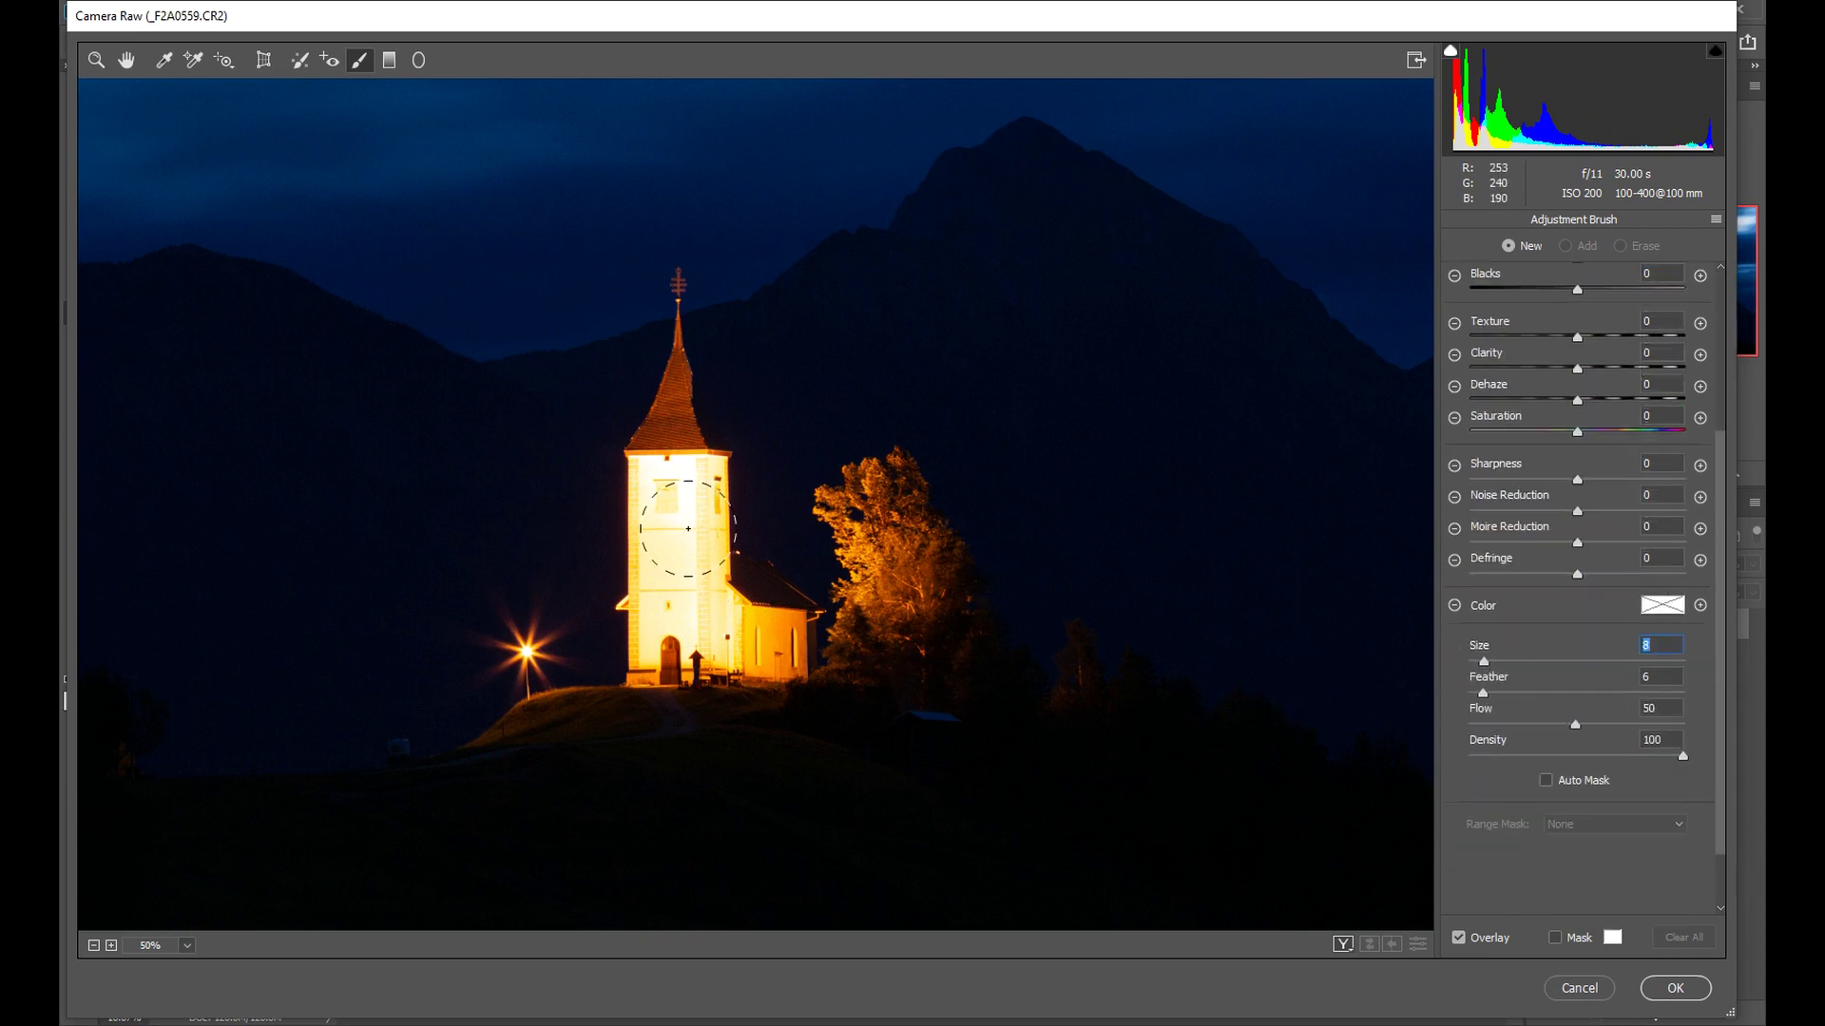
Step: Paint the church tower with a Size 7 brush, then set Highlights -10 and Exposure -0.25
left_click_drag(1484, 665, 1480, 665)
mouse_move(683, 520)
left_mouse_down()
mouse_move(675, 580)
mouse_move(691, 486)
mouse_move(671, 523)
mouse_move(673, 643)
mouse_move(684, 549)
mouse_move(691, 625)
mouse_move(768, 646)
mouse_move(670, 651)
mouse_move(661, 467)
mouse_move(708, 465)
mouse_move(665, 466)
left_mouse_up()
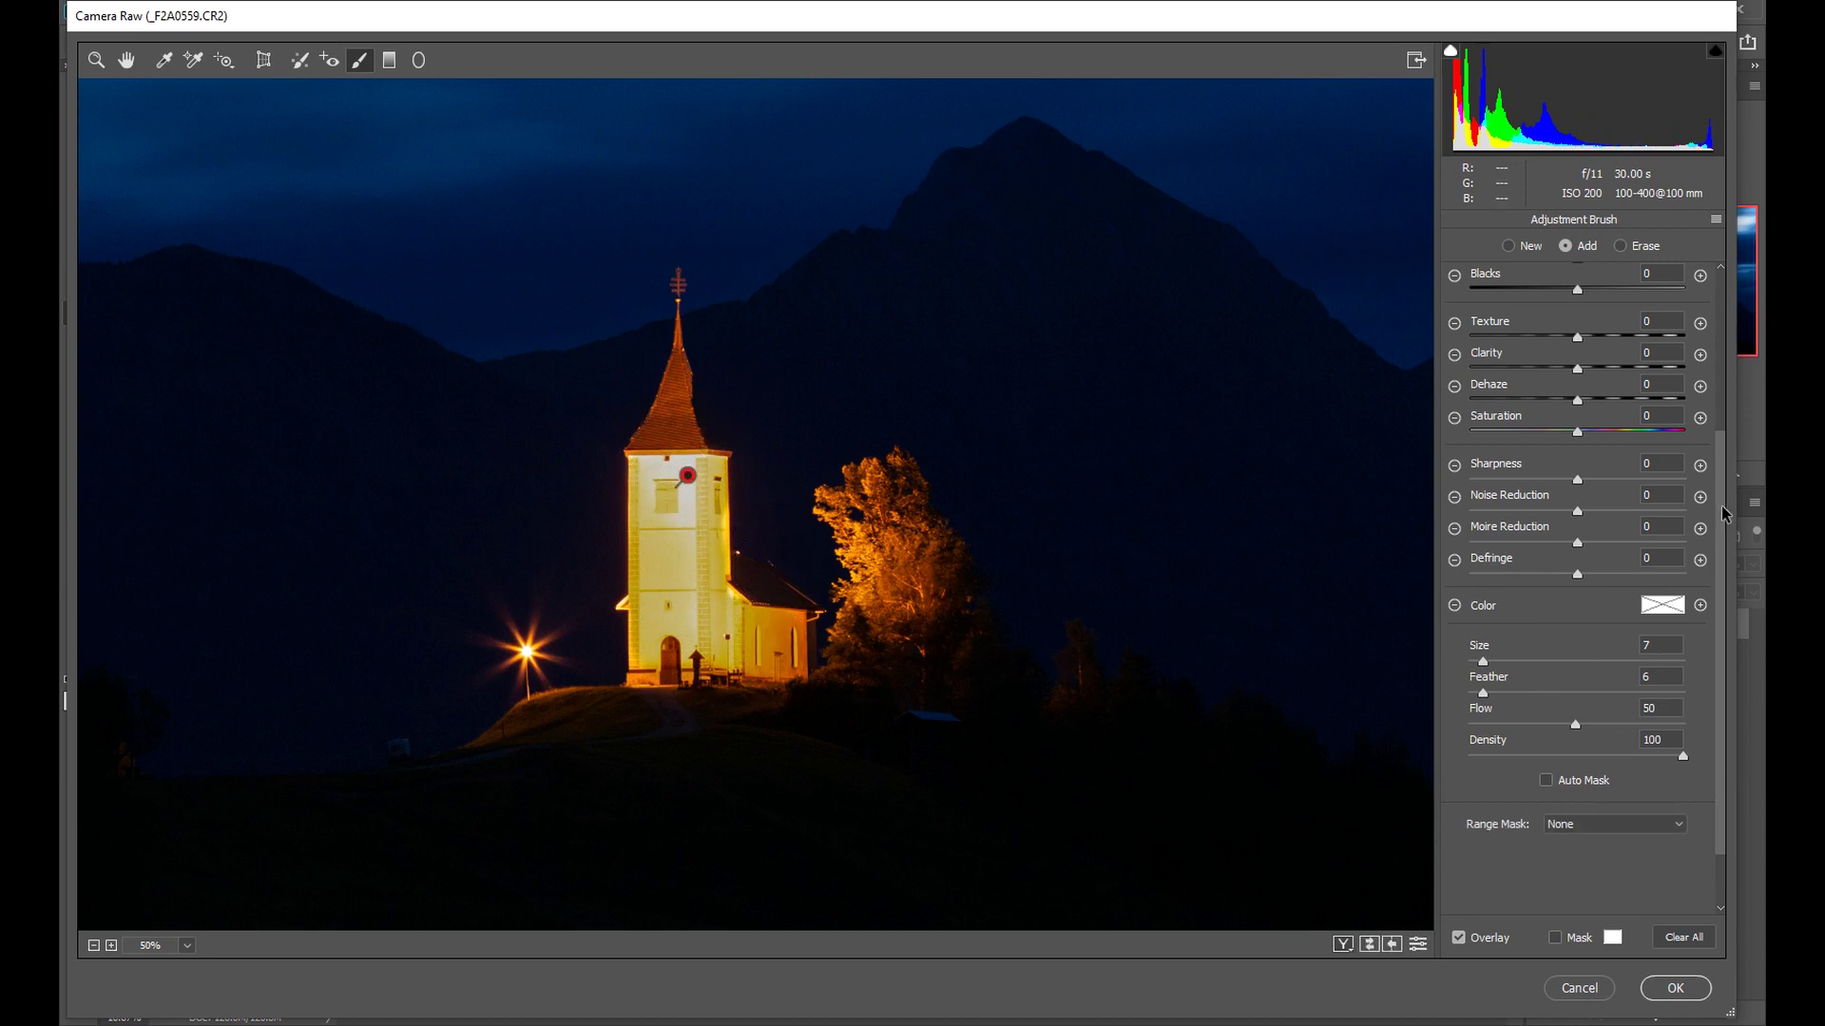
scroll(1691, 534, "up", 5)
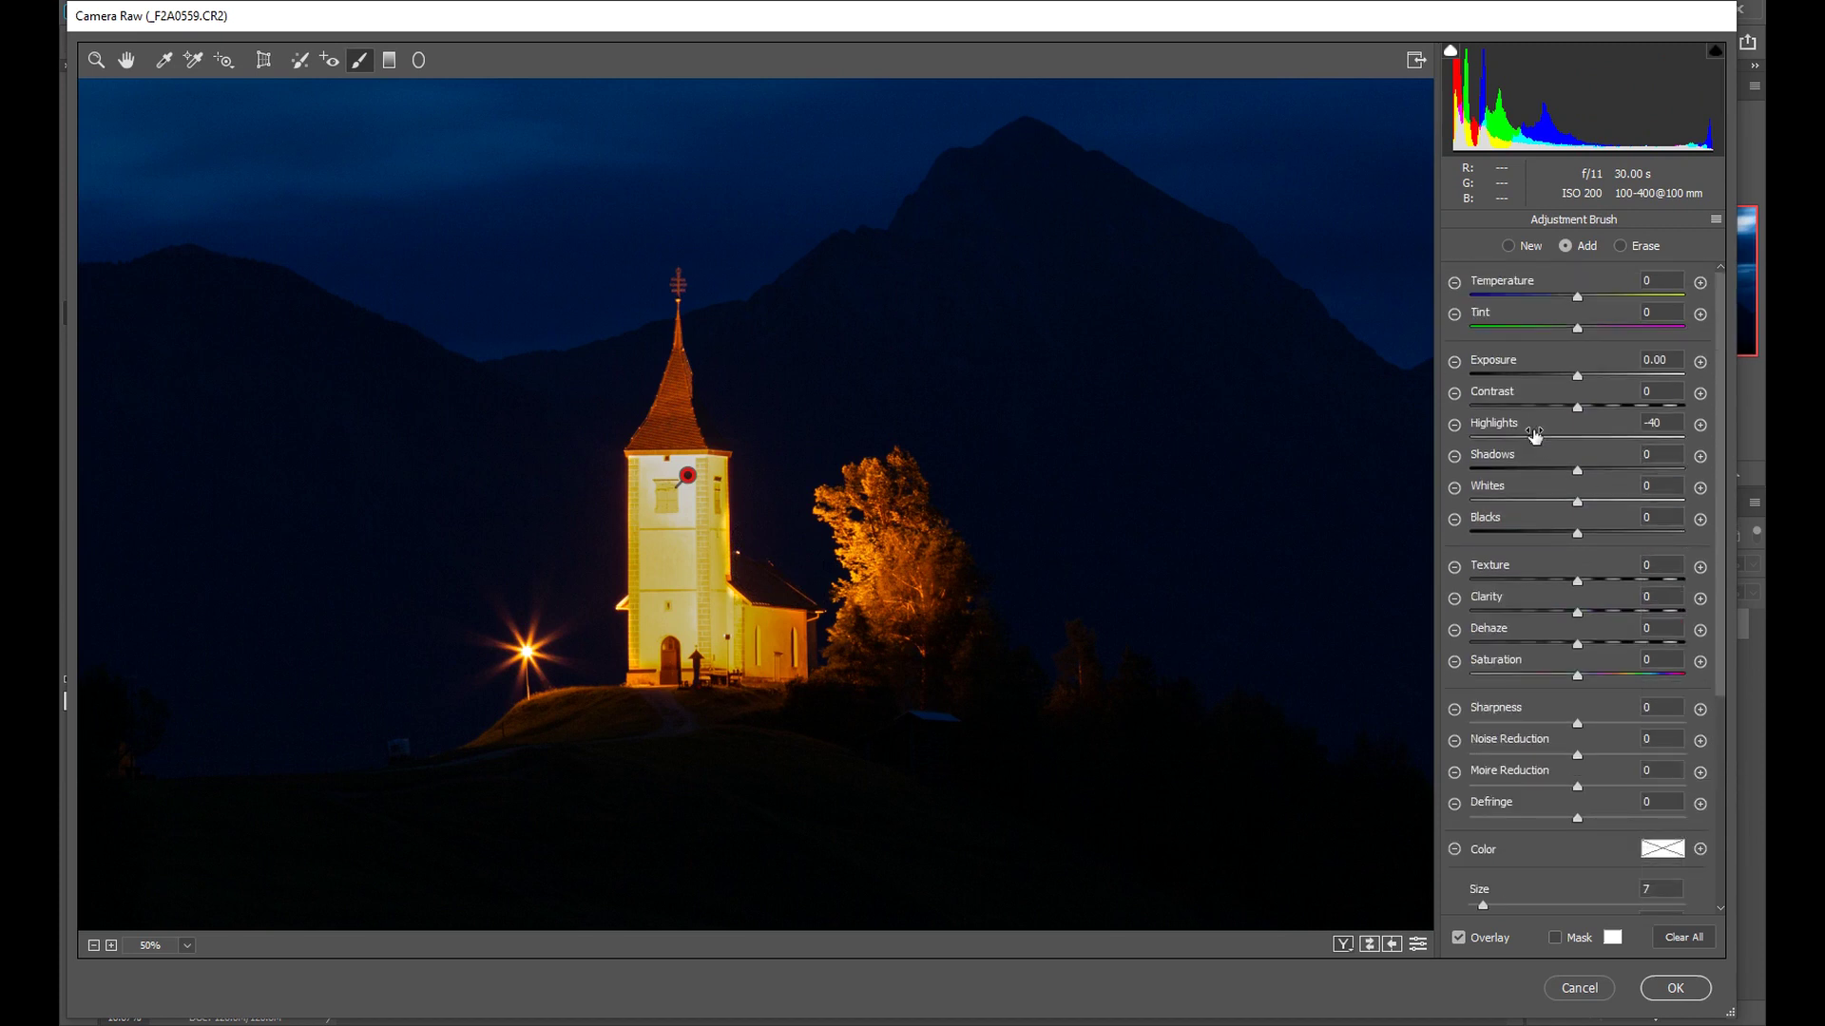
left_click_drag(1537, 443, 1569, 442)
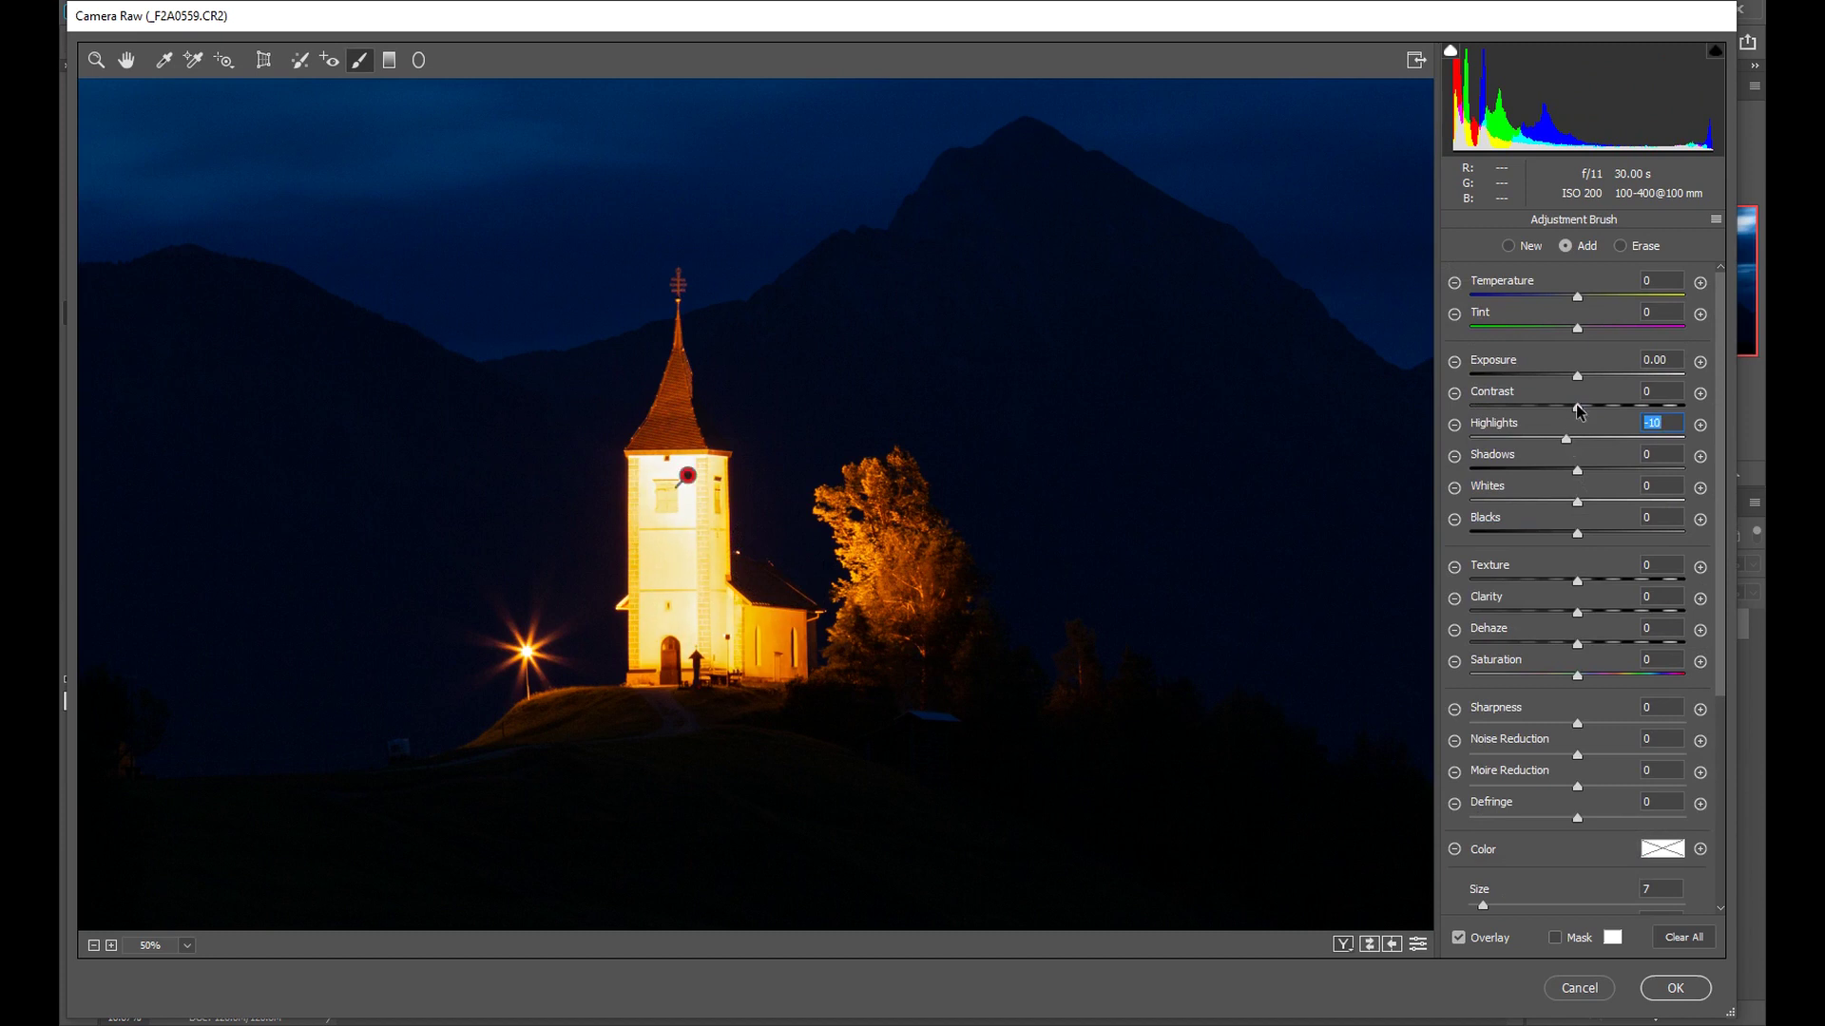
left_click_drag(1579, 376, 1571, 380)
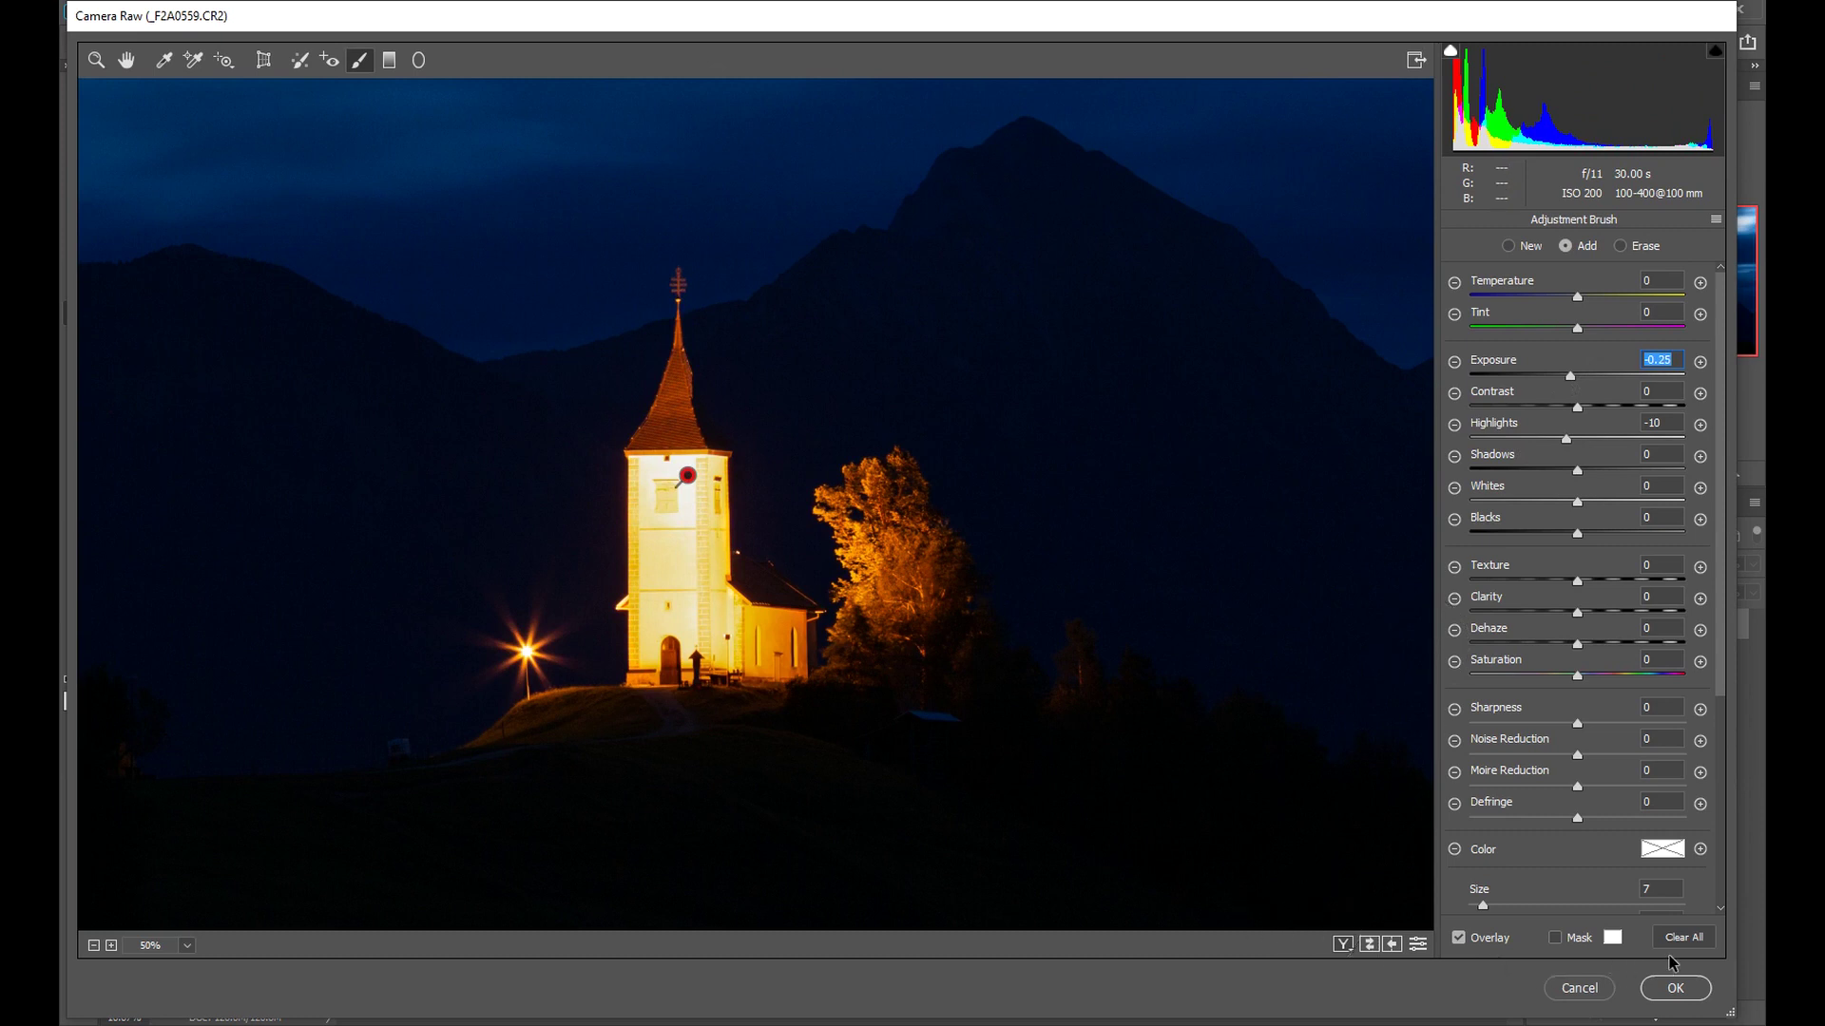
Step: Compare before/after, fit the night photo in view, and close Camera Raw back to Photoshop
left_click(1368, 945)
left_click(1369, 945)
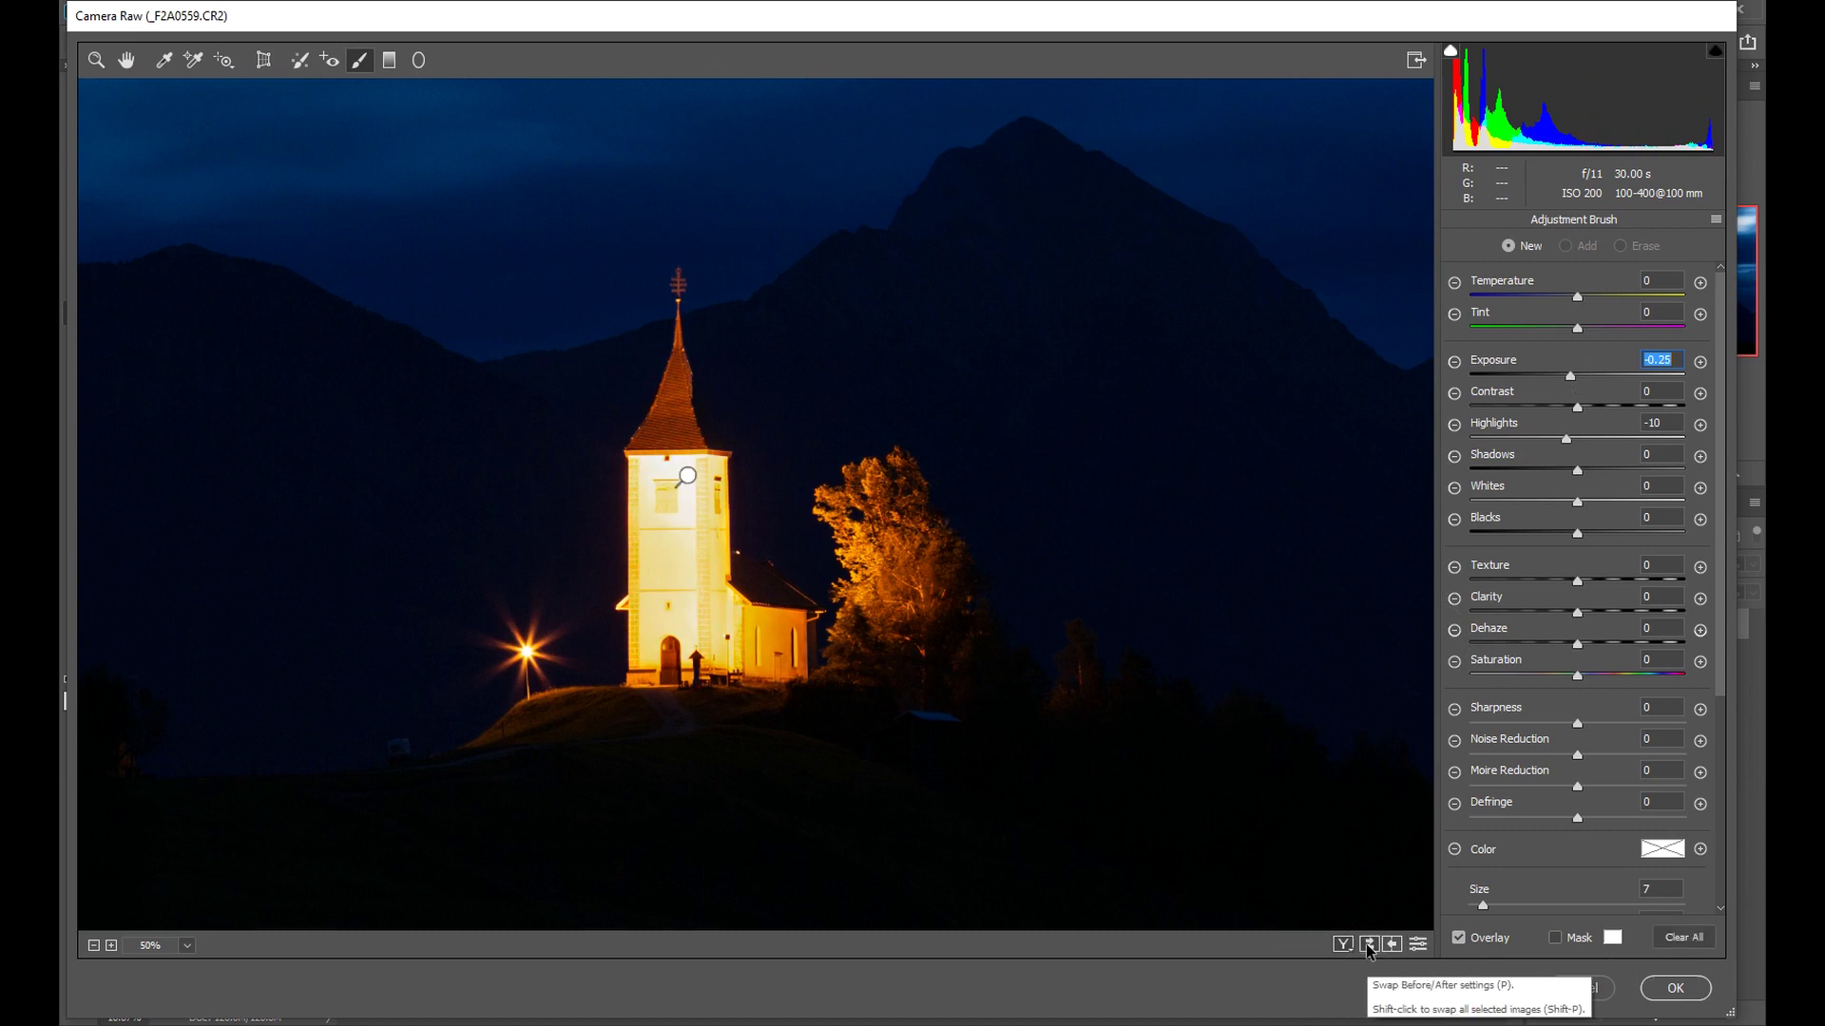
left_click(126, 60)
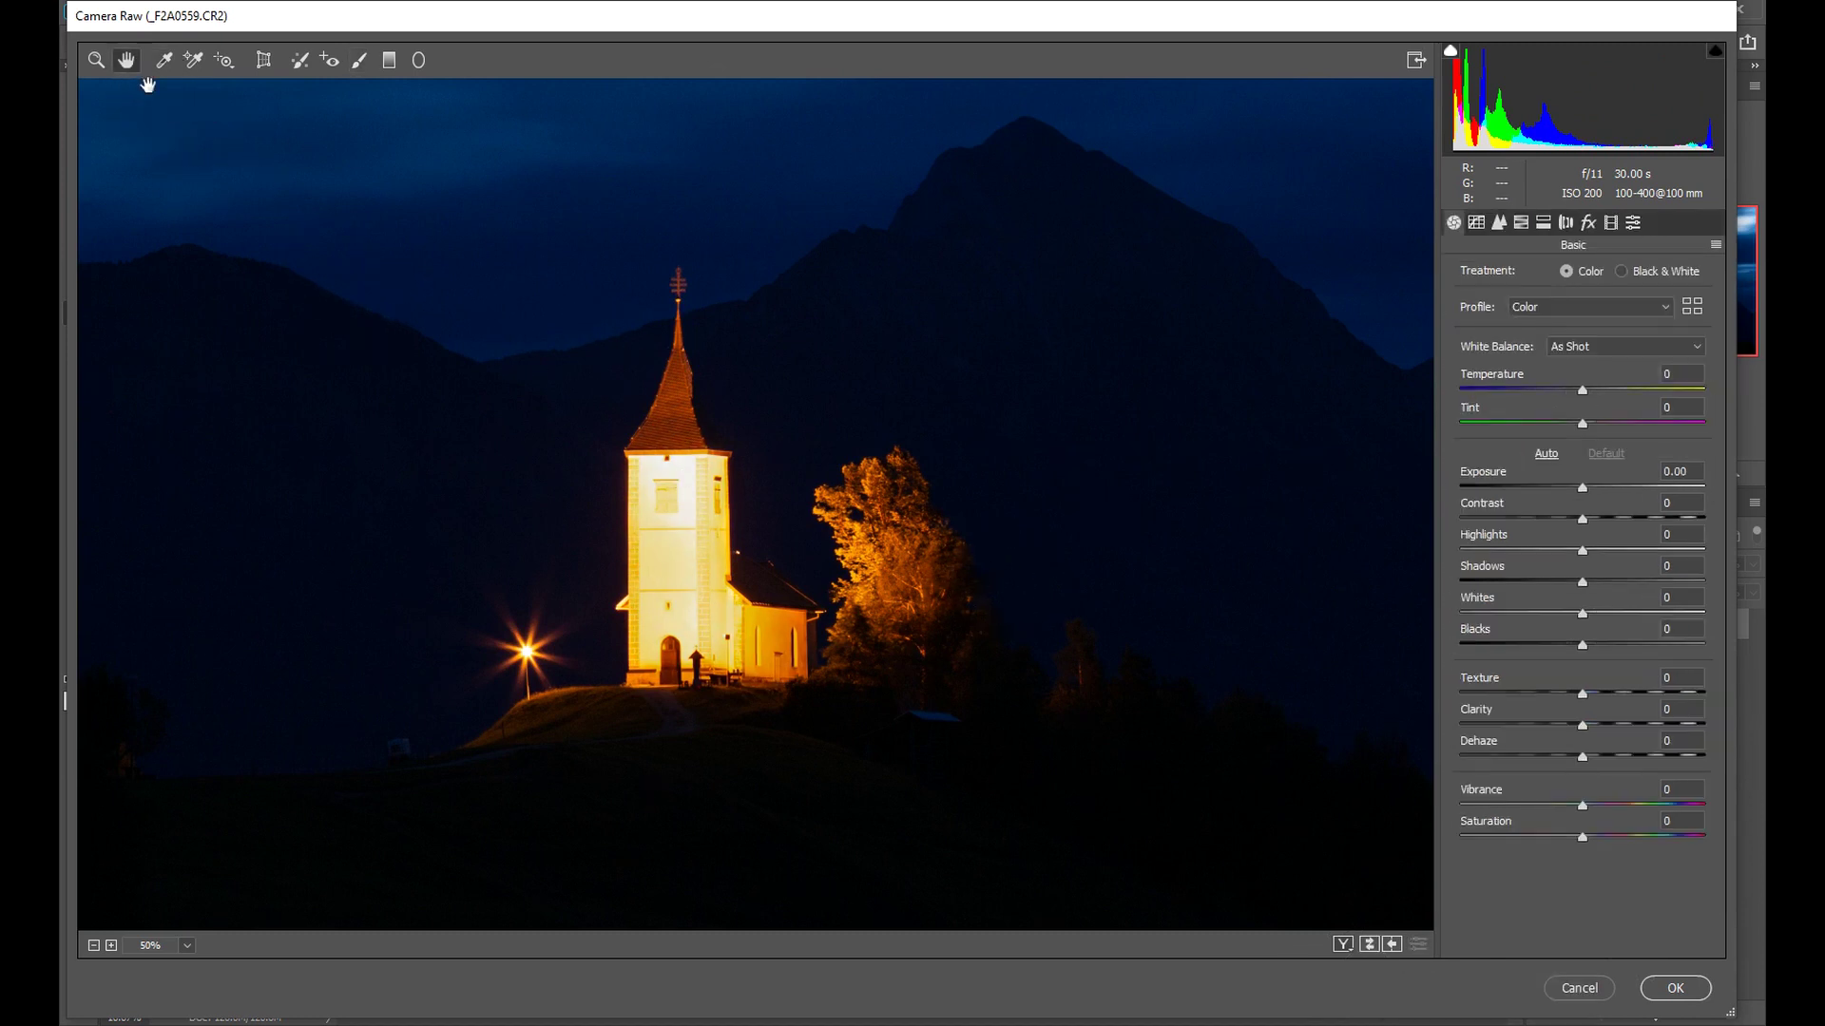
right_click(386, 146)
left_click(449, 447)
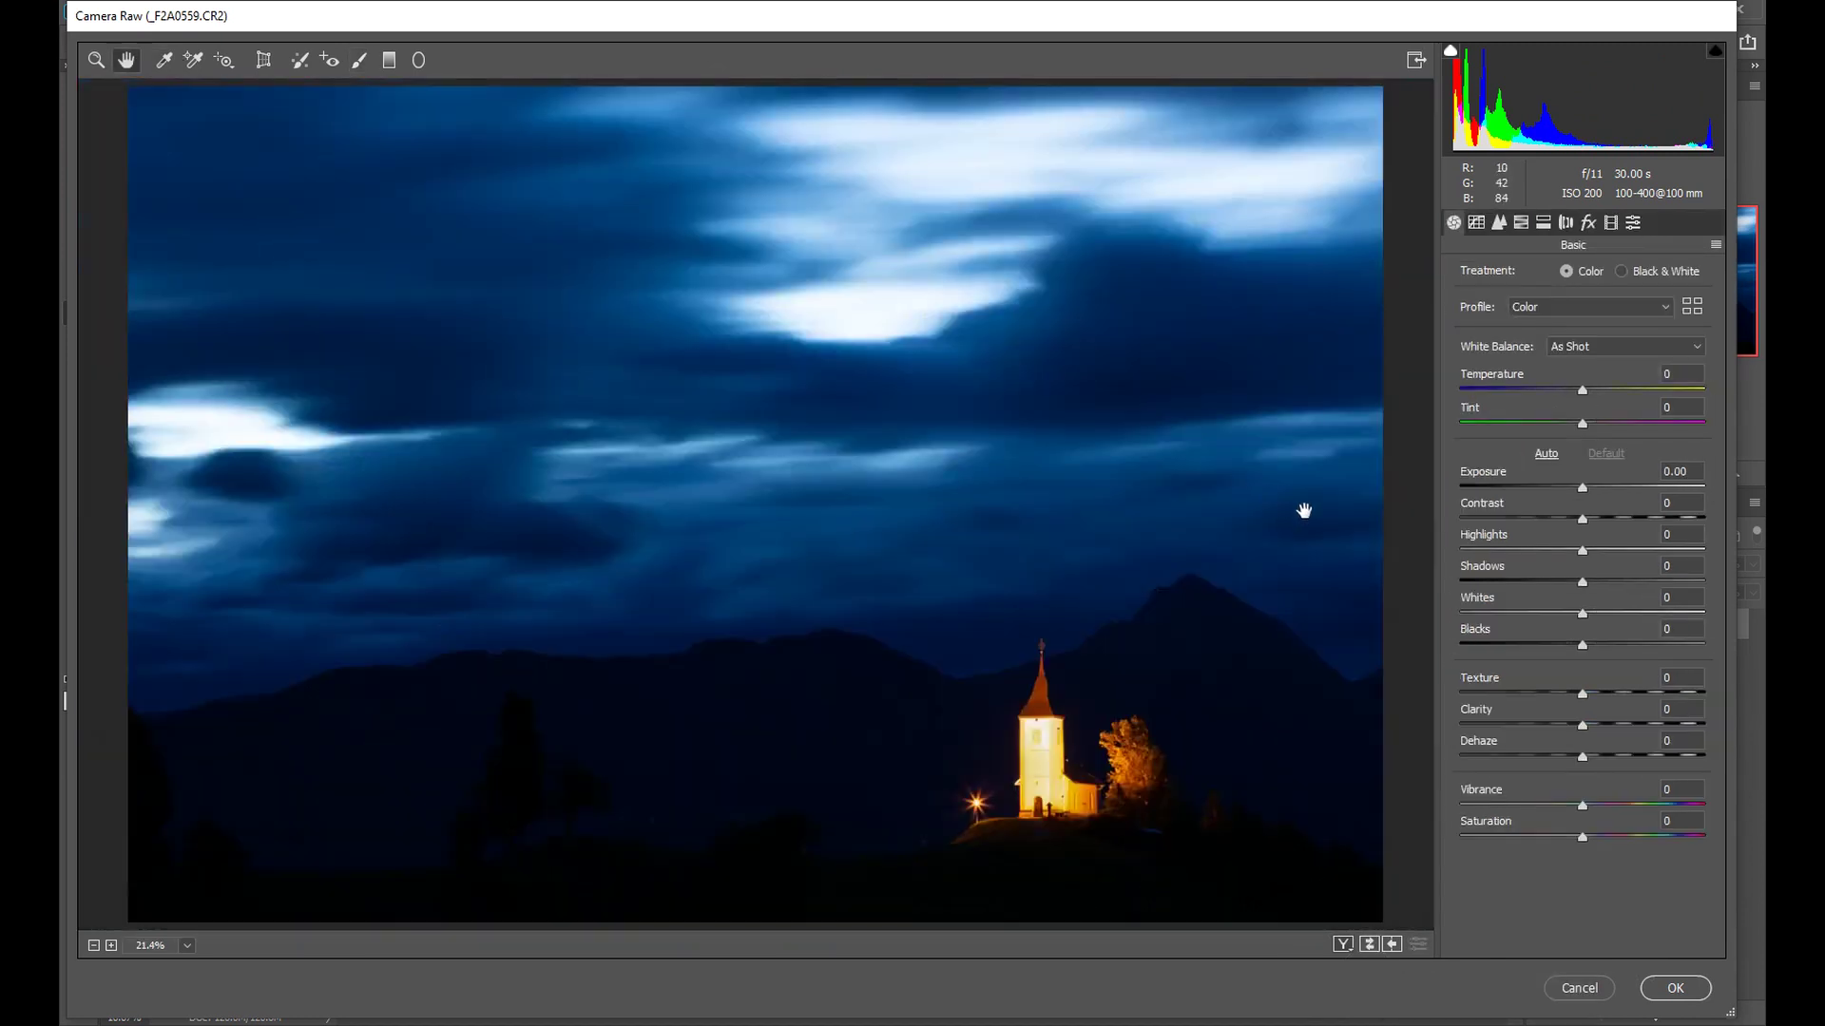
left_click(1369, 945)
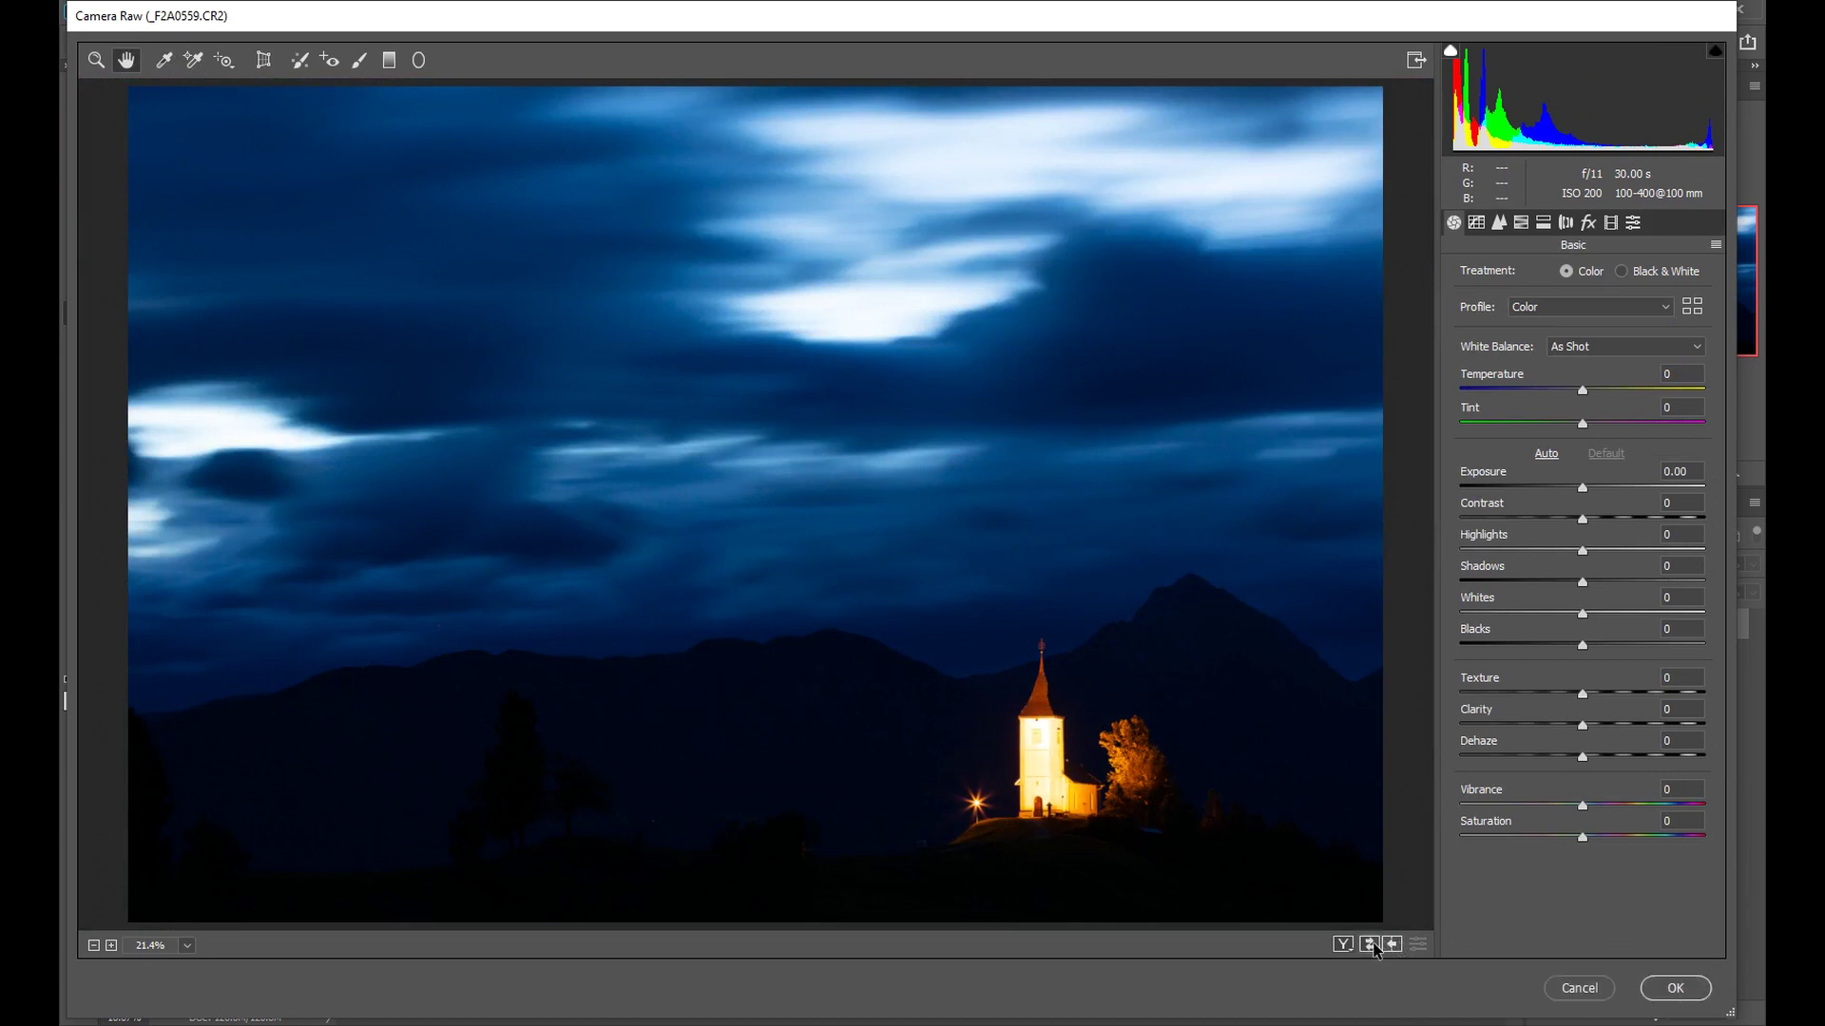
left_click(1368, 945)
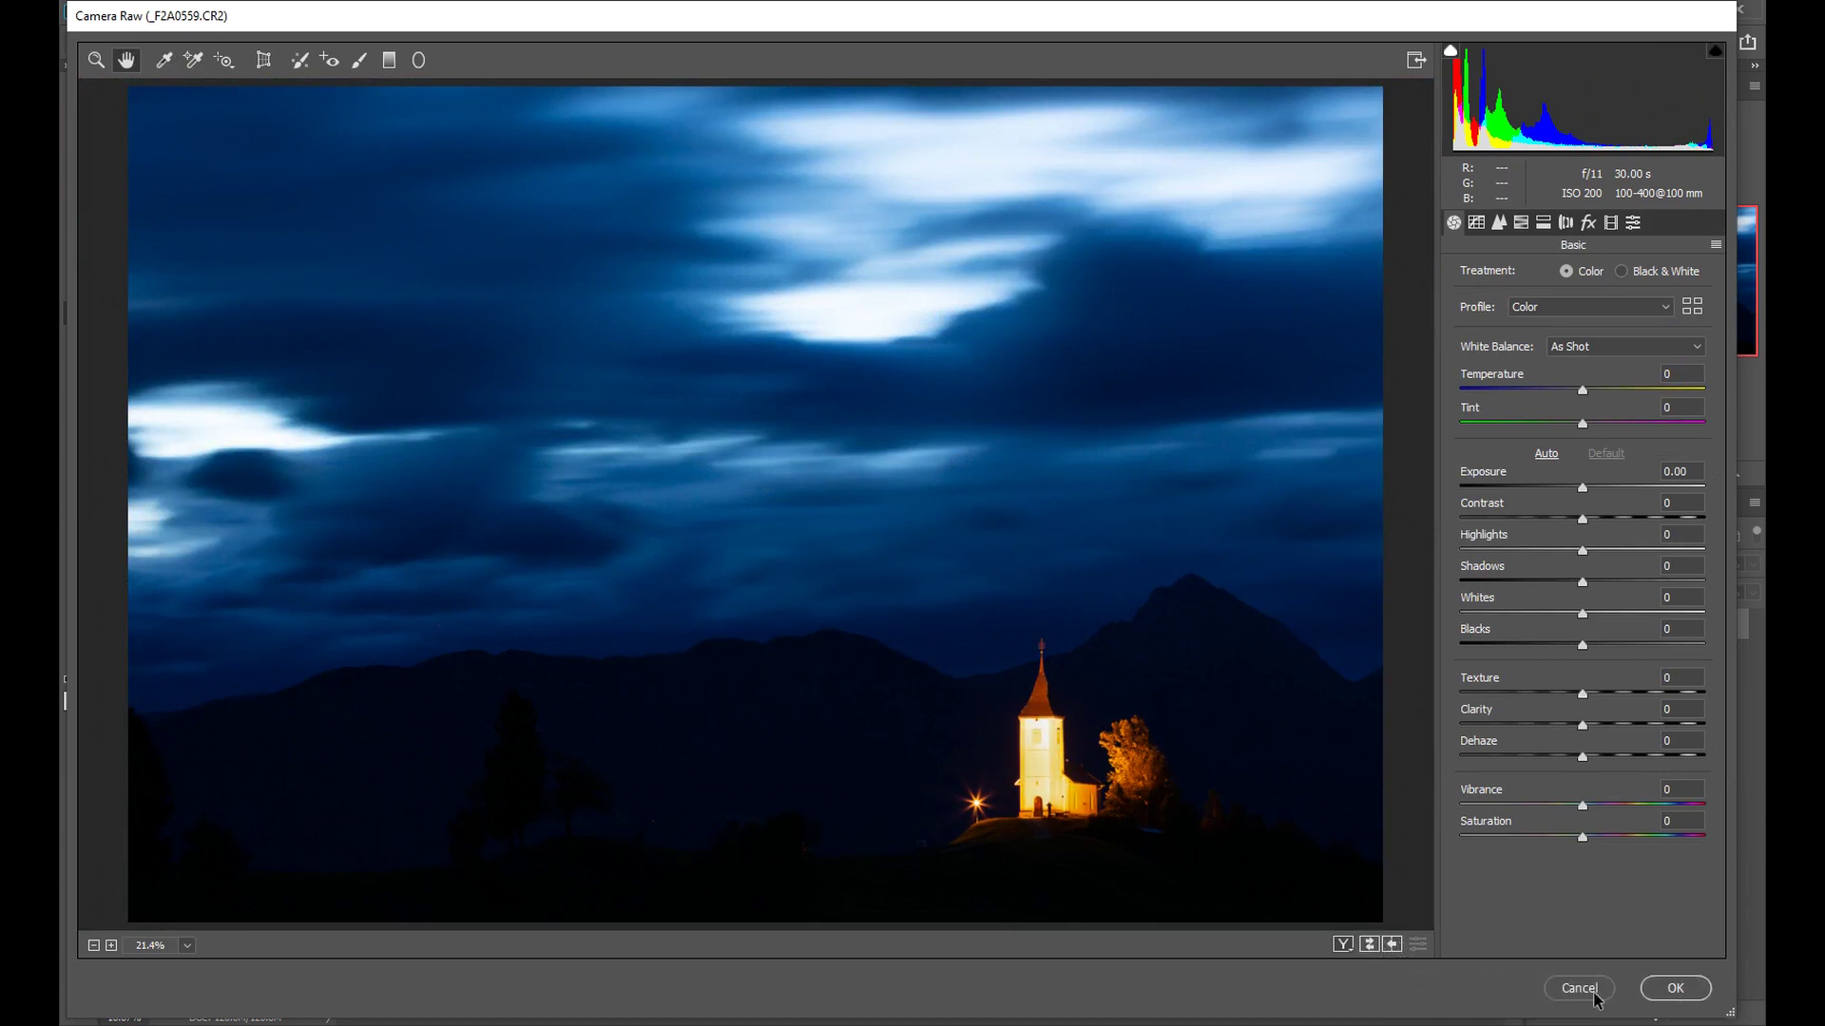
left_click(1675, 988)
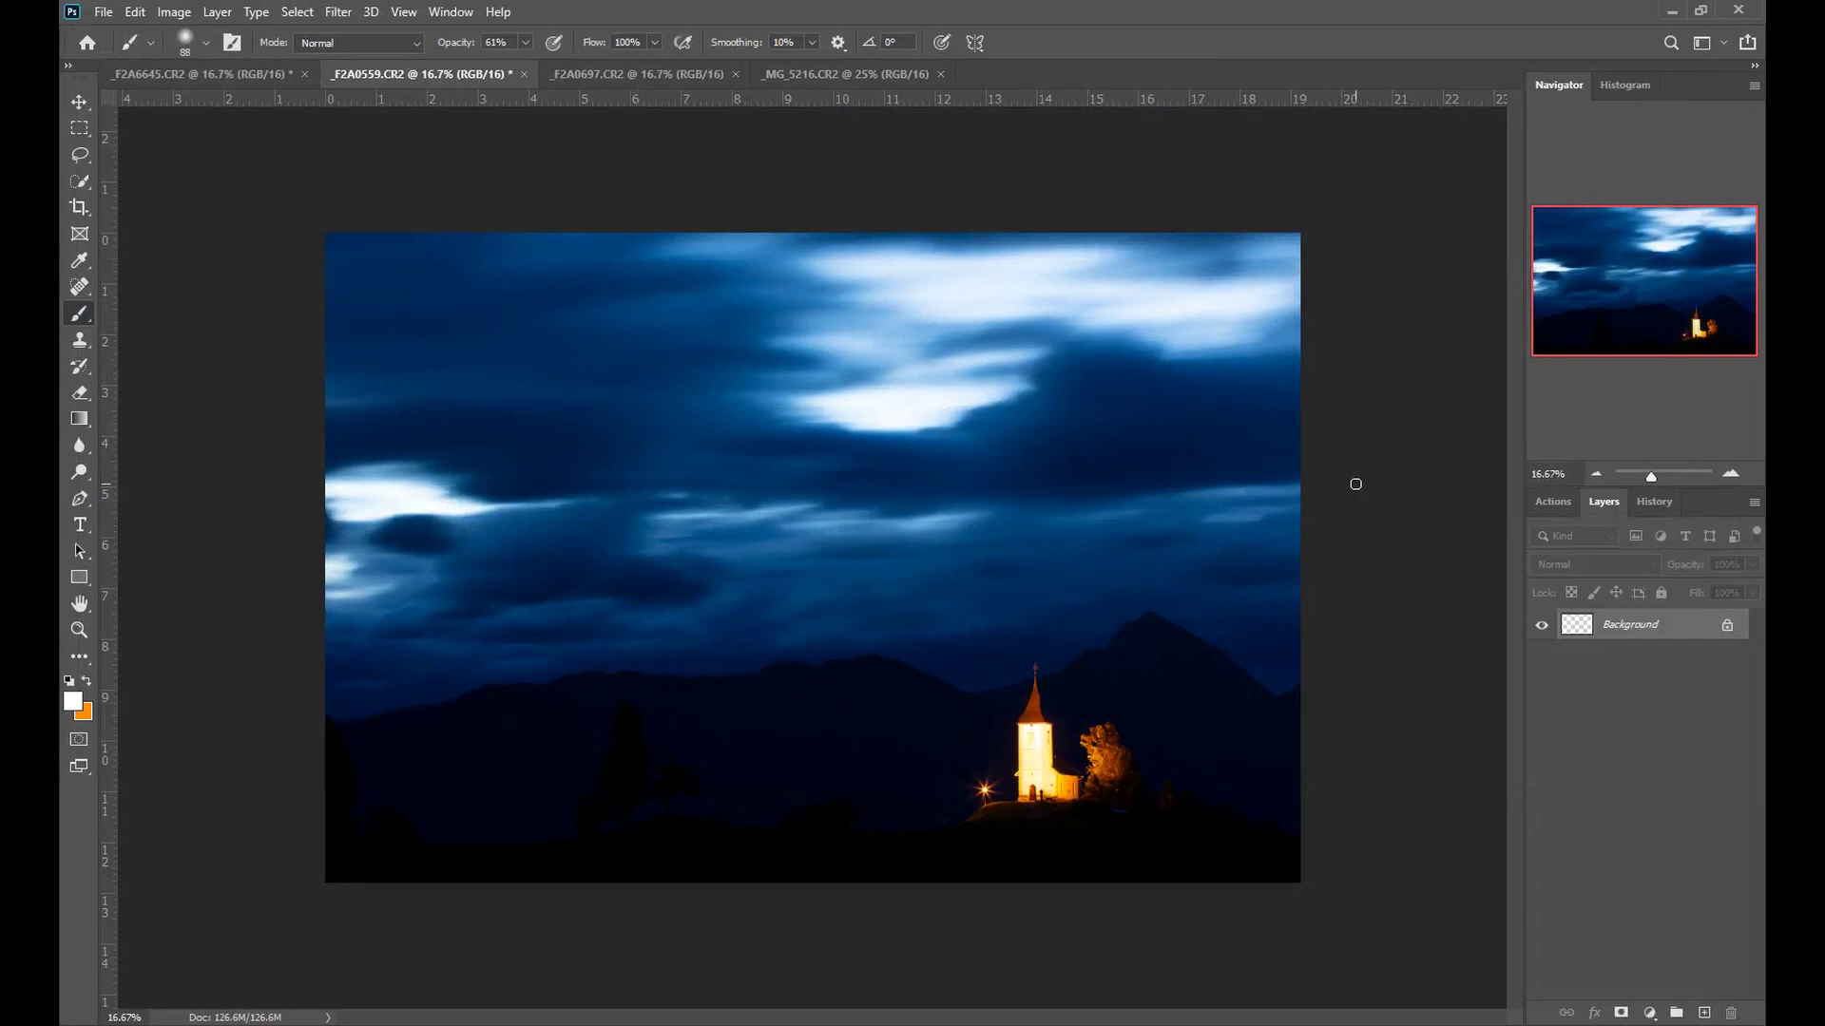